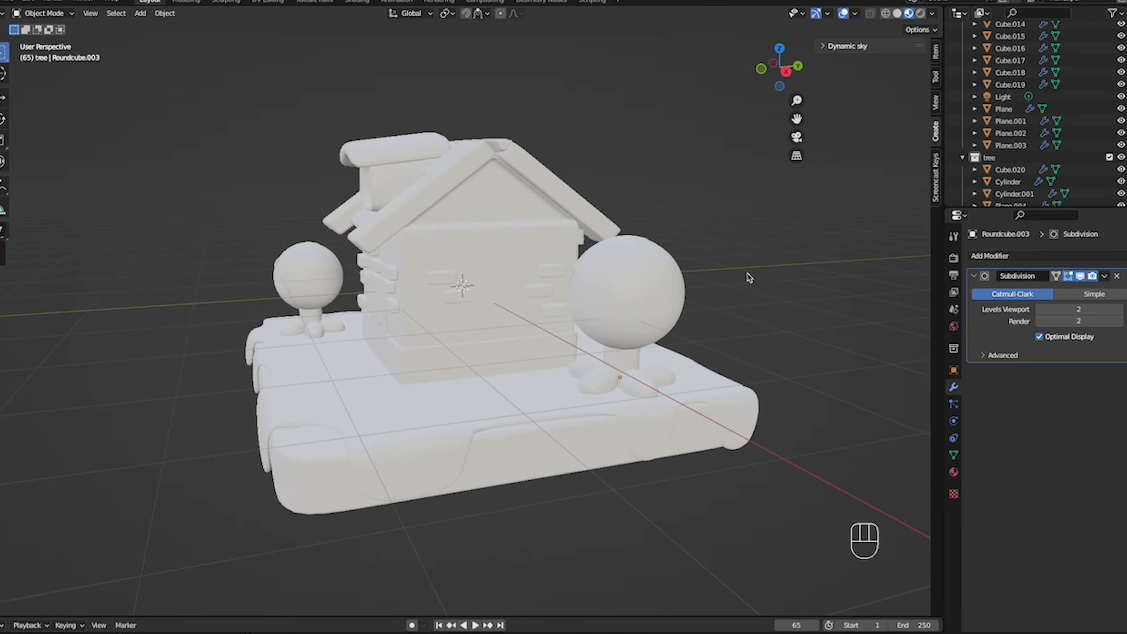
- Give the small curved roof above the dormer window a new material named roof tile with a purple base colour, hue 0.695 and saturation 0.794
scroll(750, 278, left, 8)
click(655, 366)
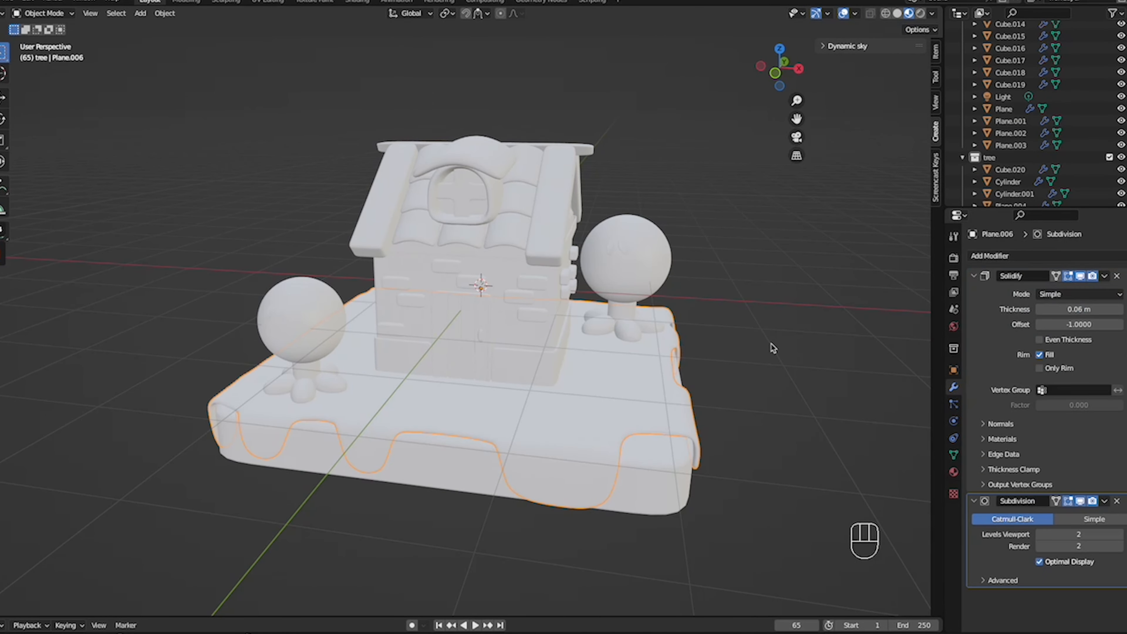
click(772, 348)
click(494, 173)
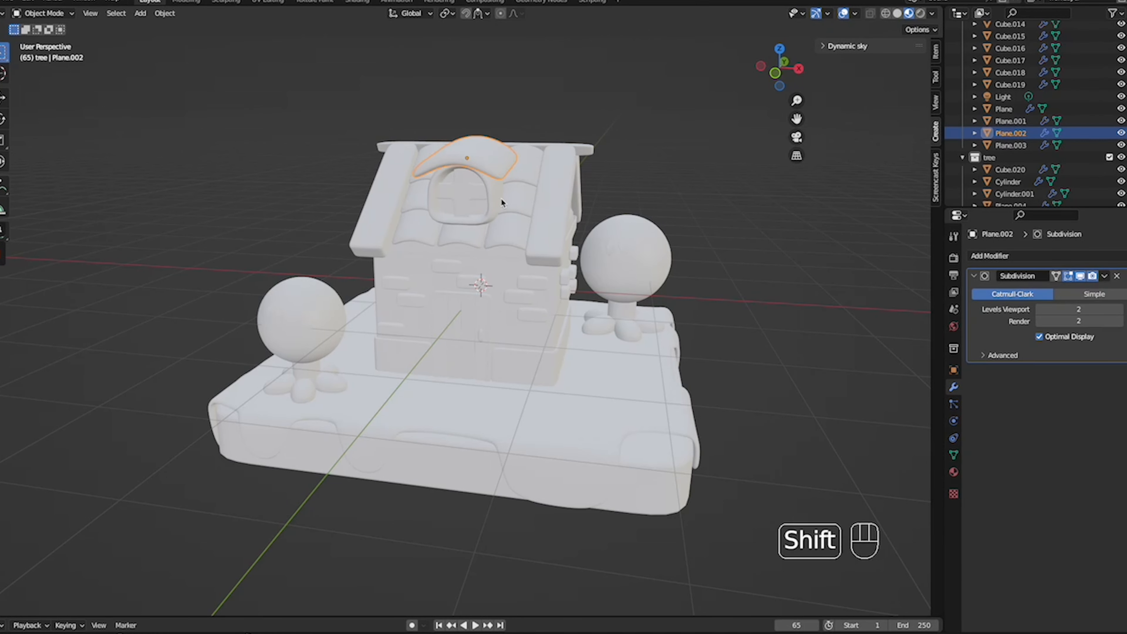
shift+middle_drag(501, 197, 561, 263)
click(953, 472)
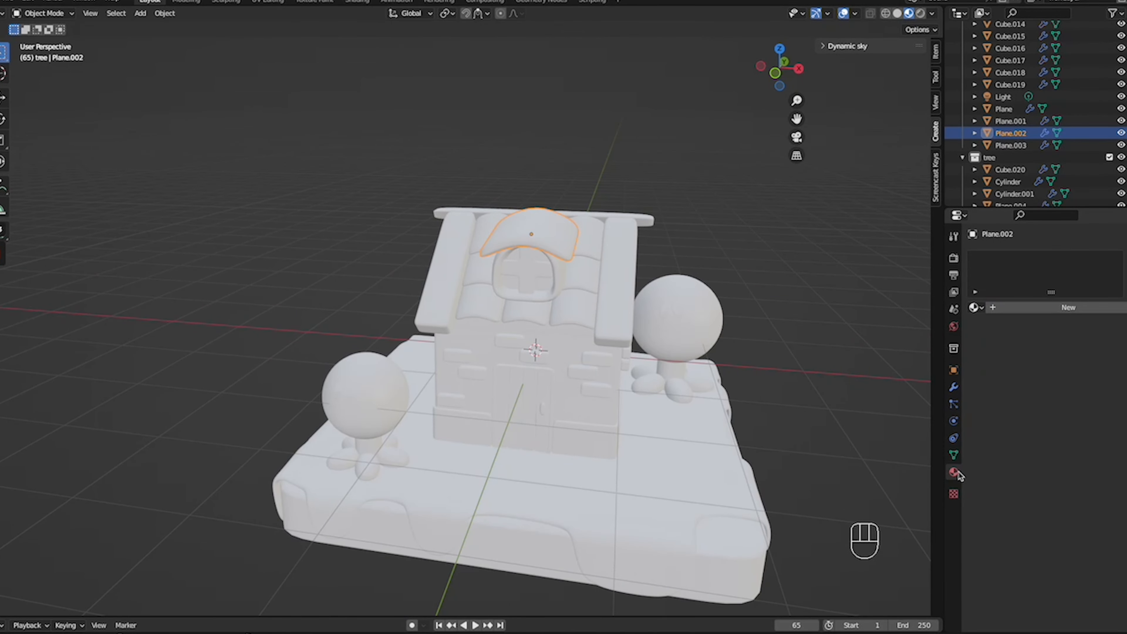
click(1040, 308)
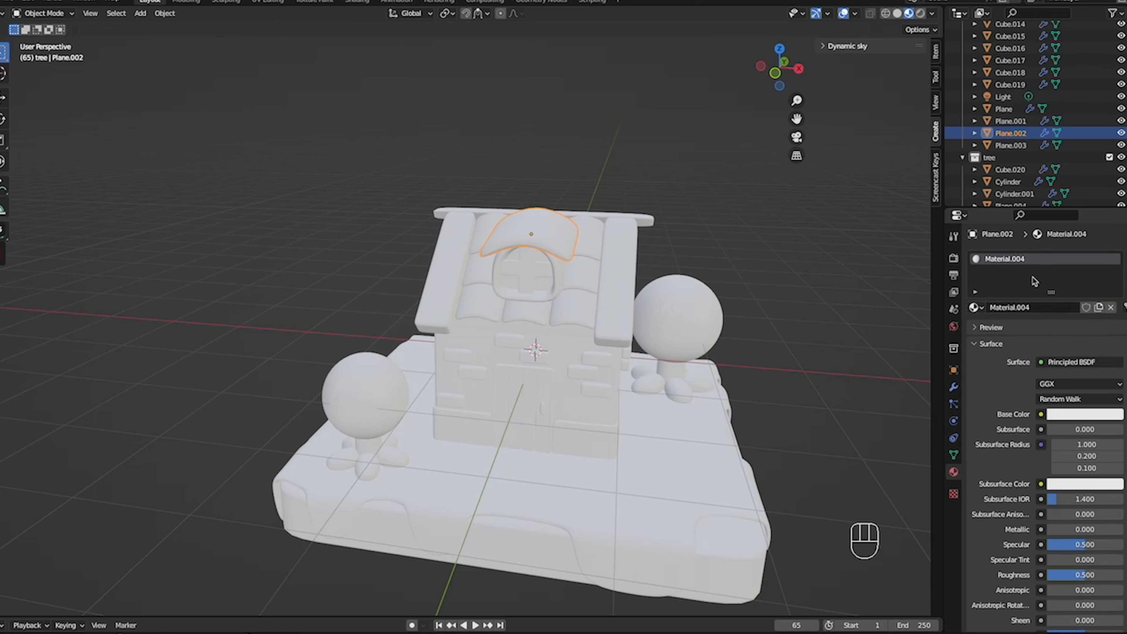
double_click(1015, 258)
text(roof tile)
key(Return)
click(1060, 414)
click(1071, 279)
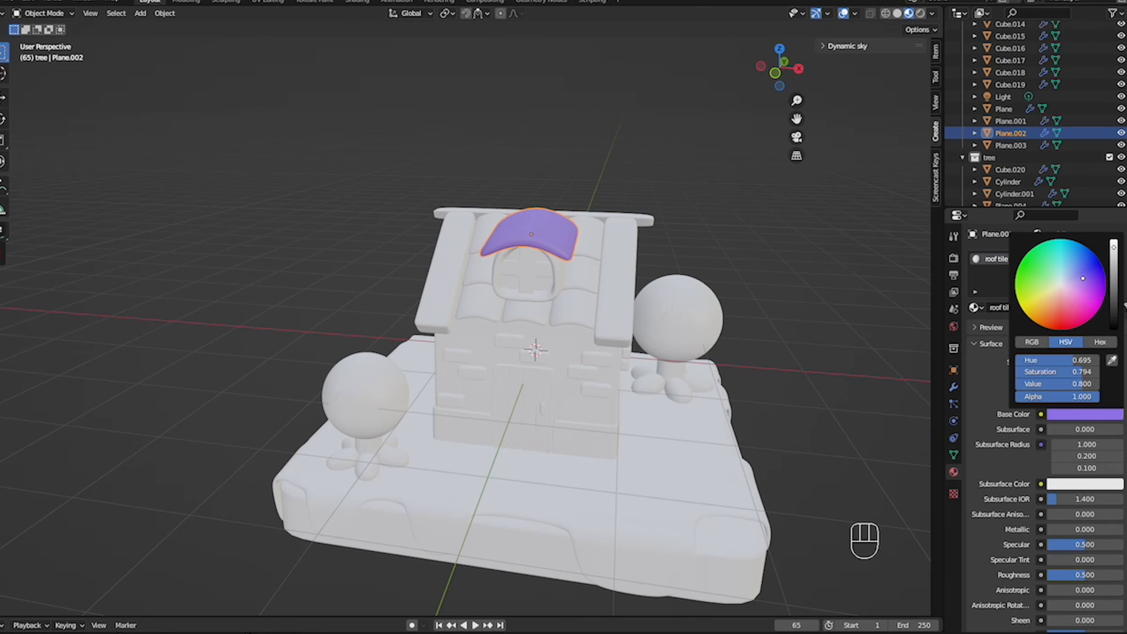
- Make the roof tile material slightly glossy by setting Roughness to 0.295 and Metallic to 0.252
scroll(1038, 457, down, 10)
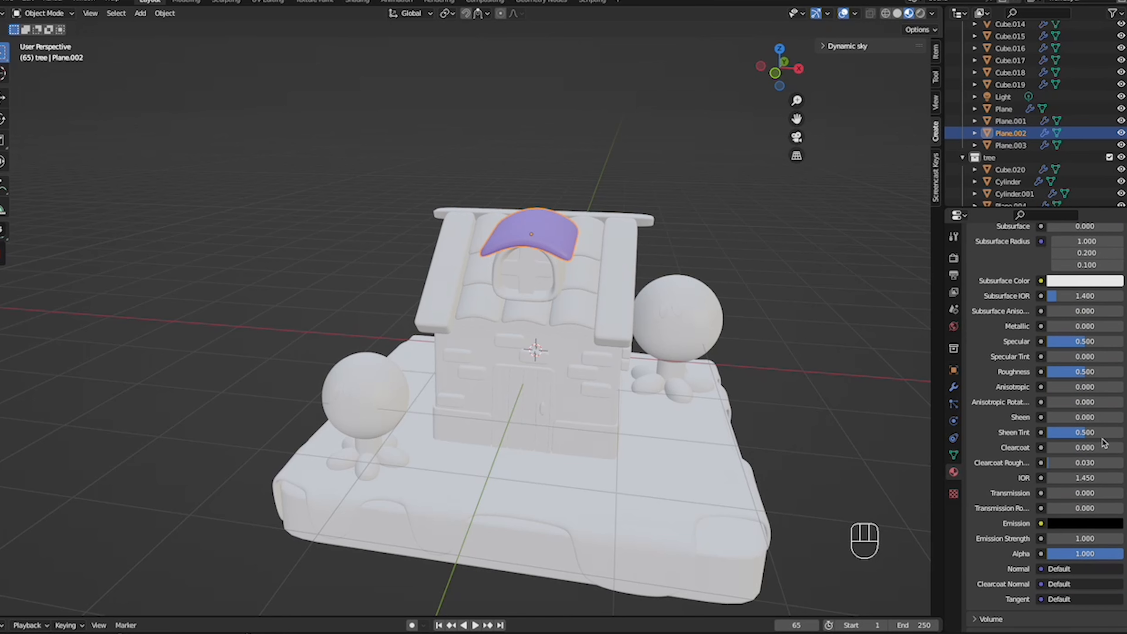
scroll(1043, 276, up, 1)
scroll(1043, 276, down, 6)
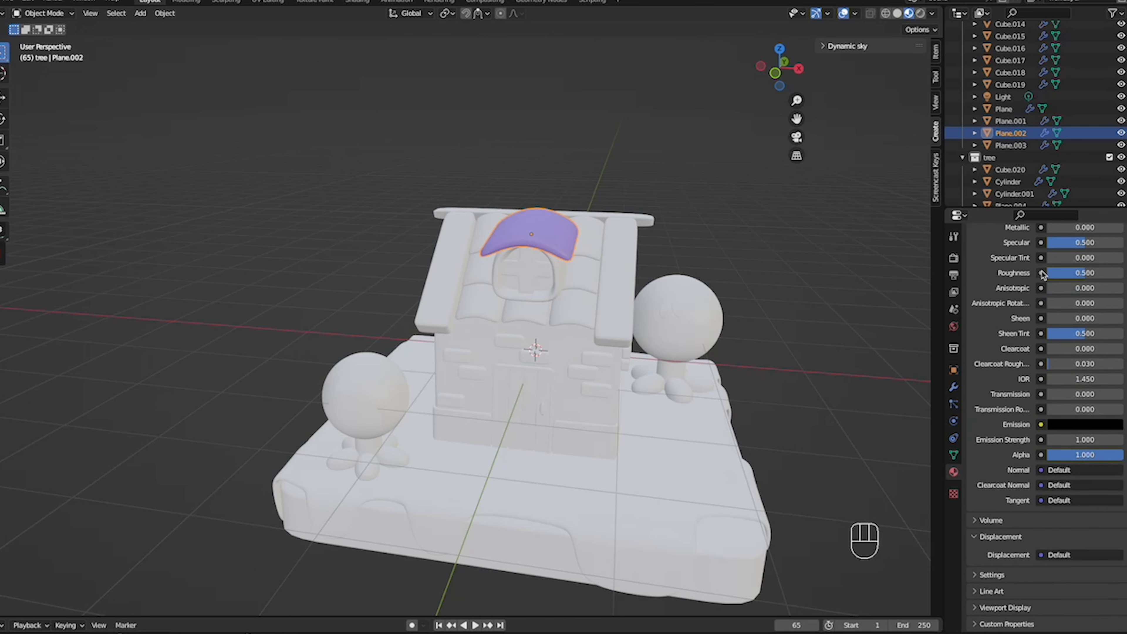
scroll(1044, 275, up, 5)
click(1075, 386)
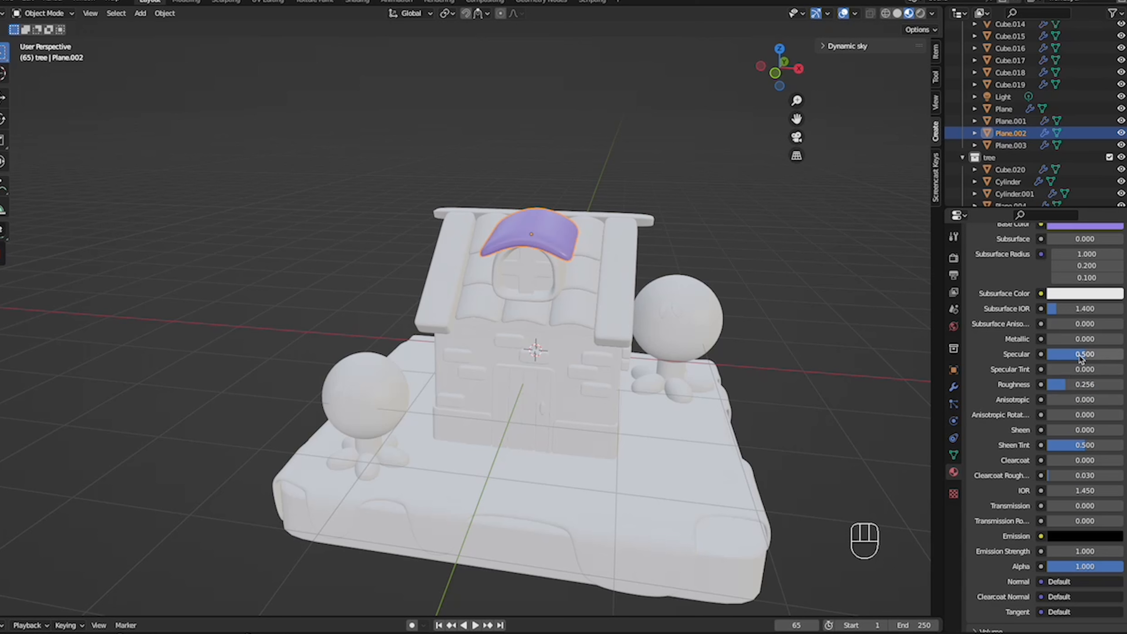
click(1075, 338)
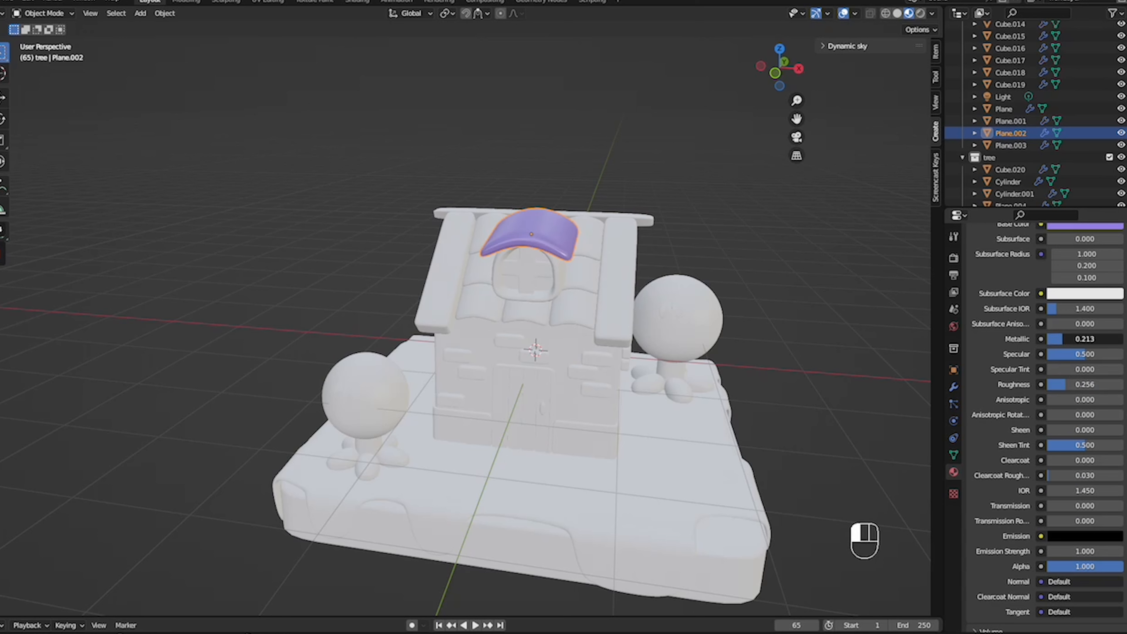
mouse_move(1075, 384)
mouse_down()
mouse_move(1118, 384)
mouse_move(1048, 384)
mouse_move(1069, 384)
mouse_up()
drag(1078, 339, 1080, 339)
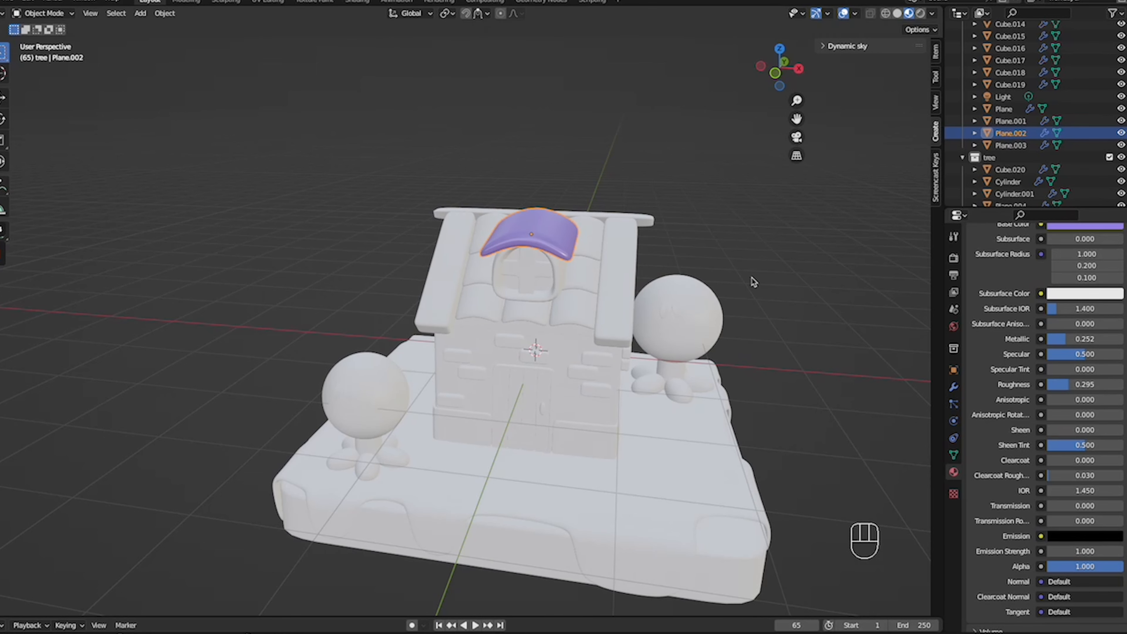
- Apply the existing roof tile material to the main roof's tiles and deselect them
scroll(752, 279, right, 5)
scroll(751, 279, left, 5)
click(563, 353)
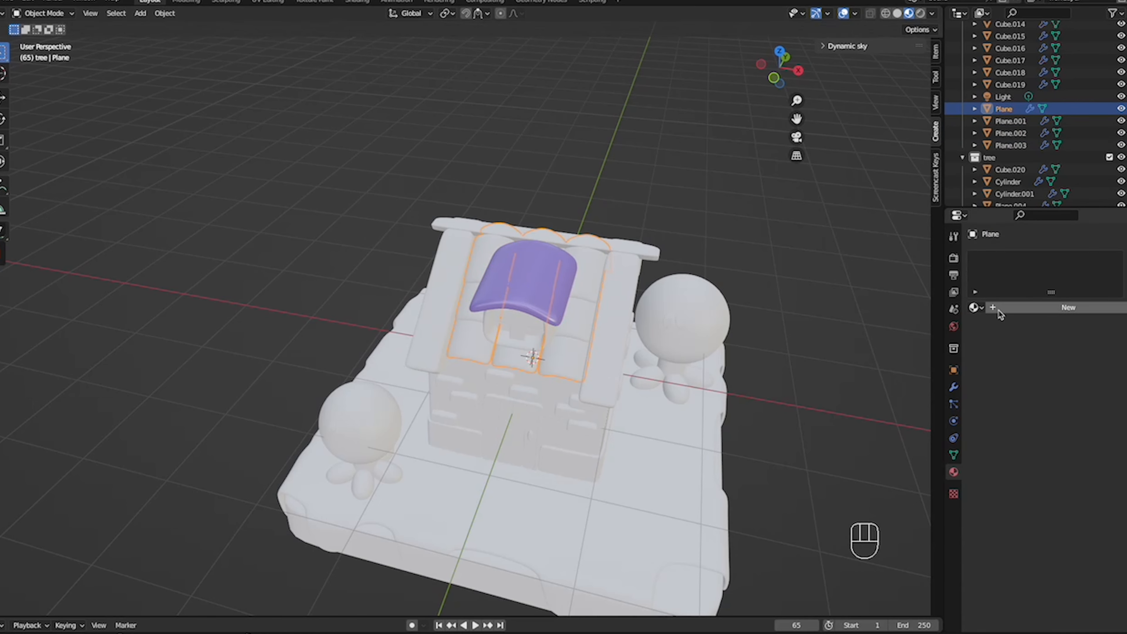
click(974, 307)
click(1006, 371)
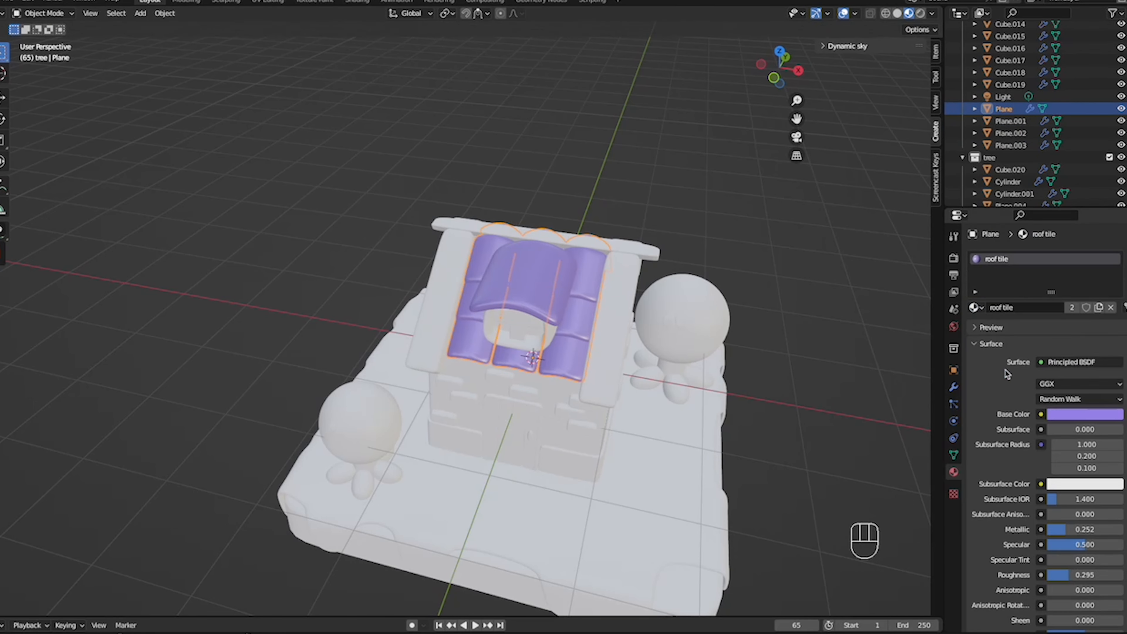
scroll(755, 242, right, 8)
click(755, 243)
- Create a new material named wood 1 on the sloped beams along the roof's outer edges
scroll(755, 243, left, 8)
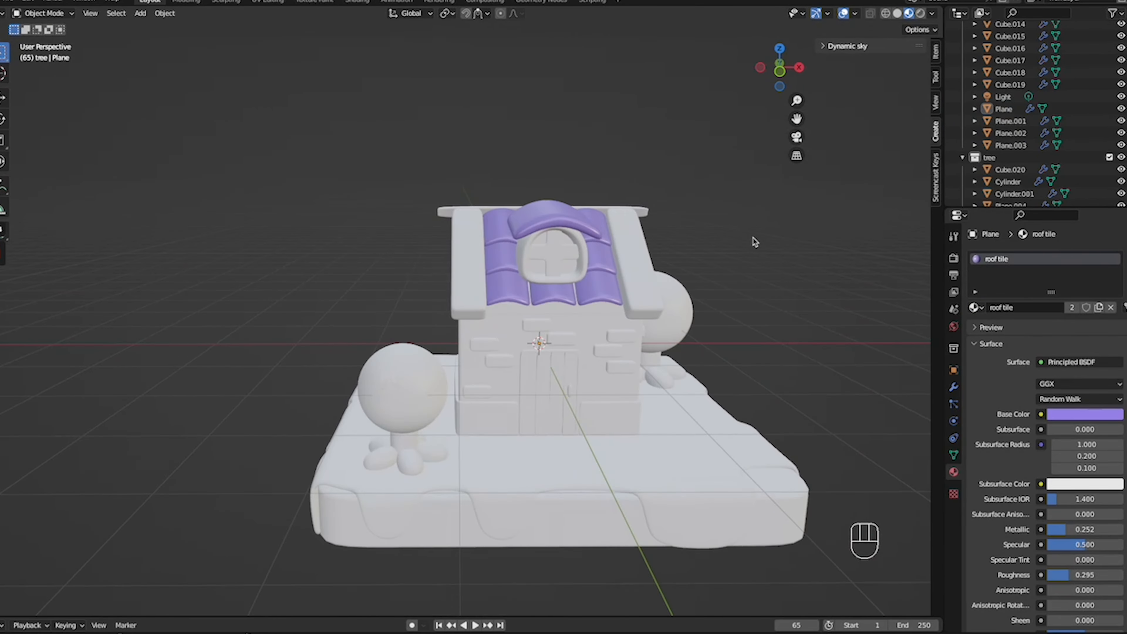
scroll(755, 243, down, 5)
scroll(755, 243, up, 6)
shift+scroll(756, 243, right, 3)
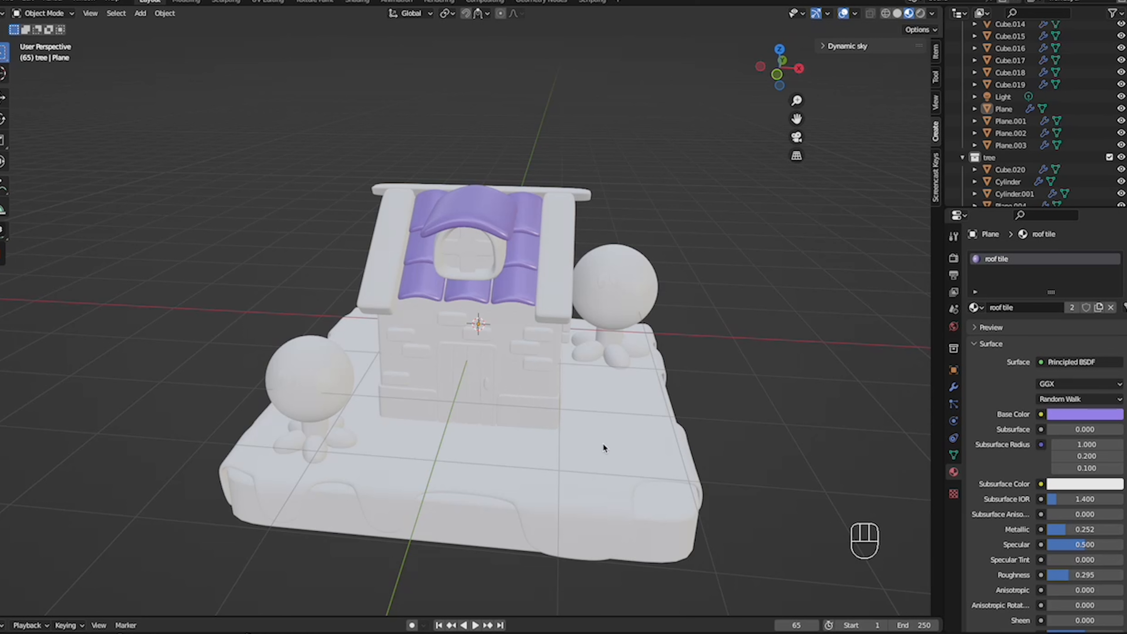
click(549, 289)
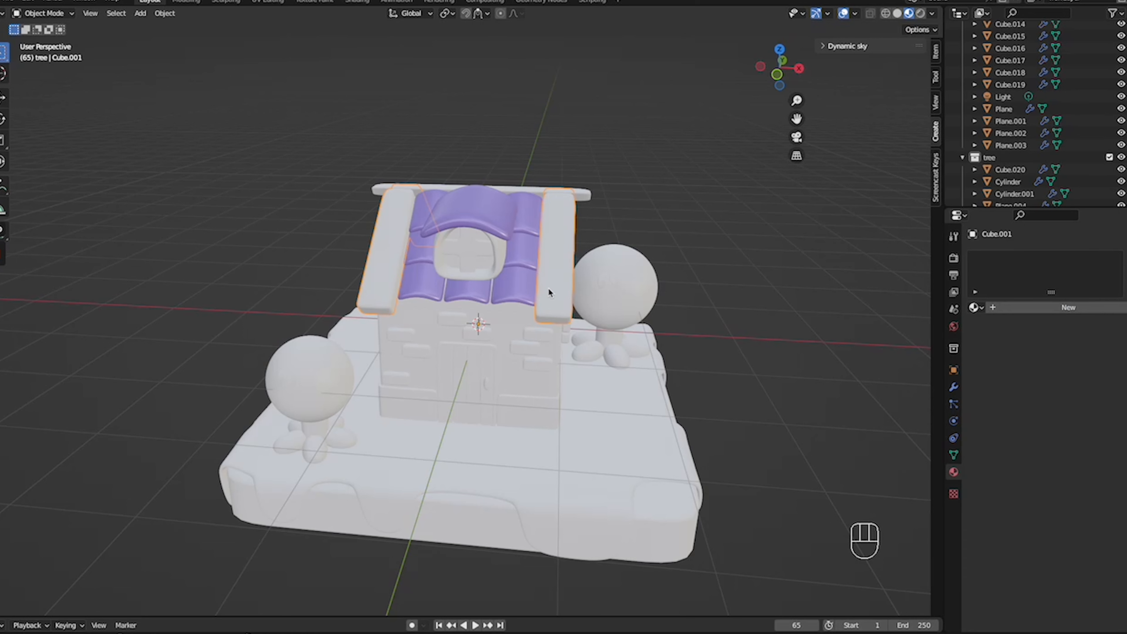
click(1022, 309)
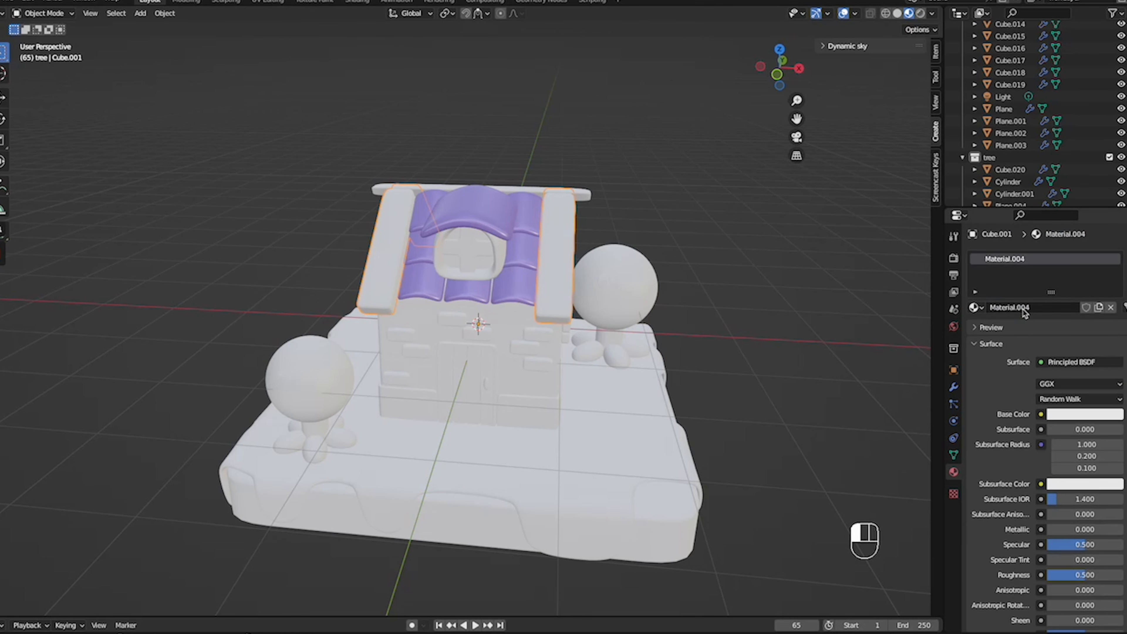
double_click(1019, 260)
text(wood)
text(1)
key(Return)
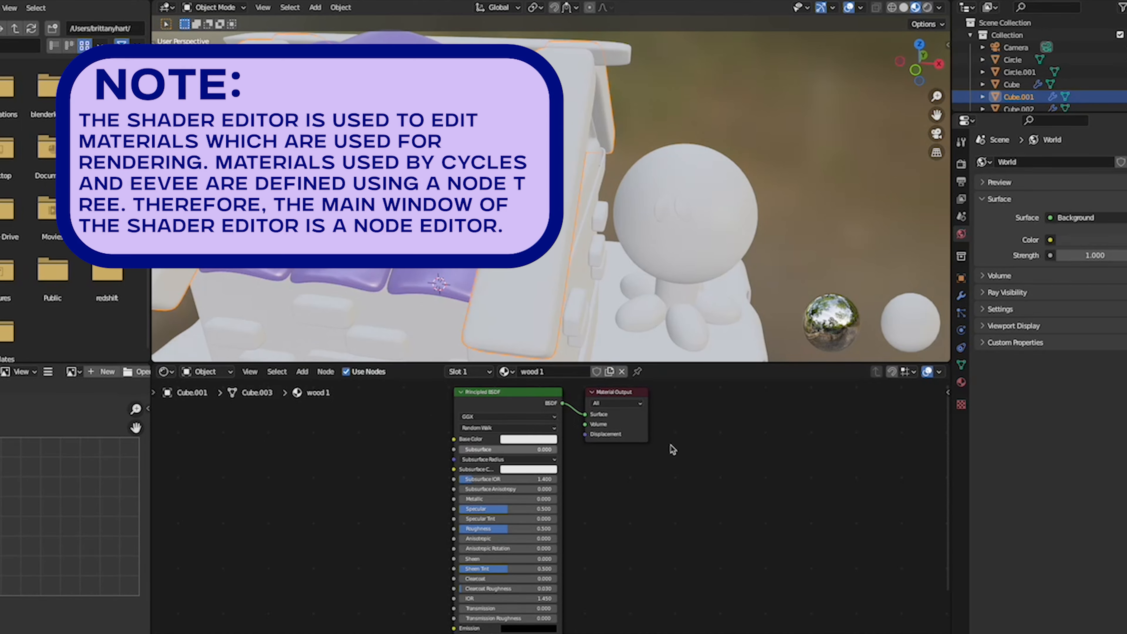
- Display the wood 1 material's properties and add a ColorRamp node beside its Principled BSDF node
click(961, 383)
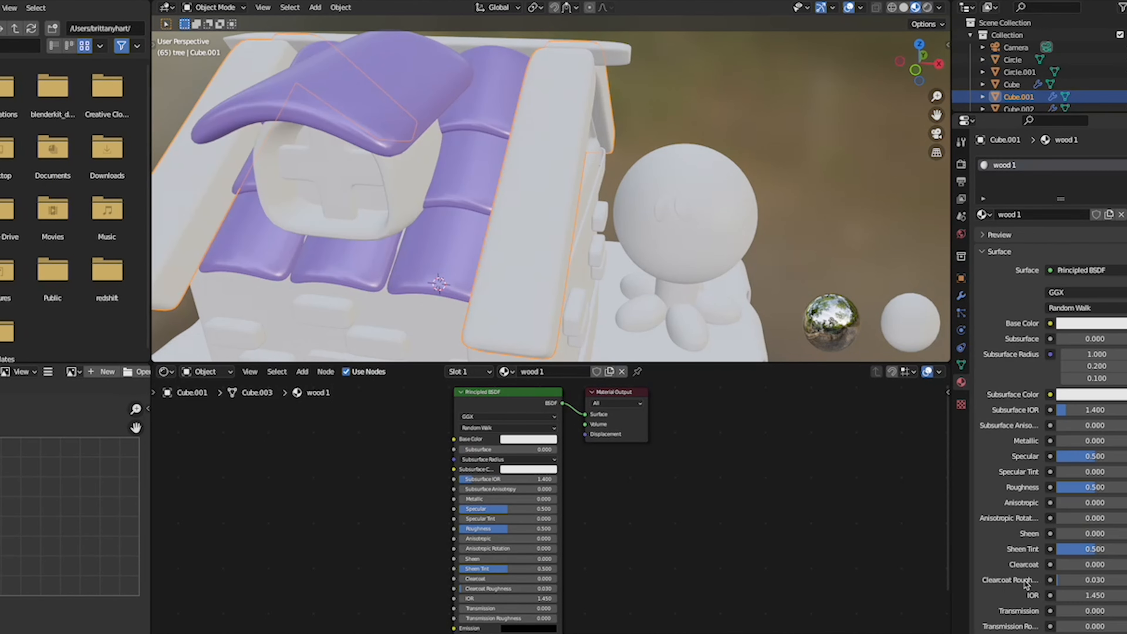
key(shift+a)
click(372, 469)
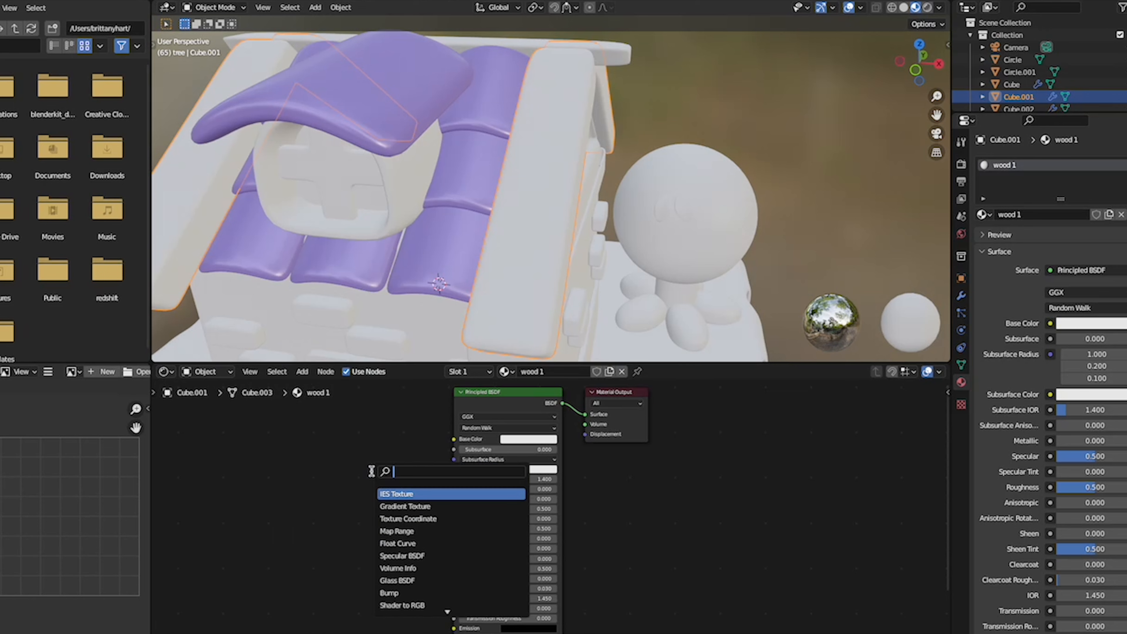
text(colo)
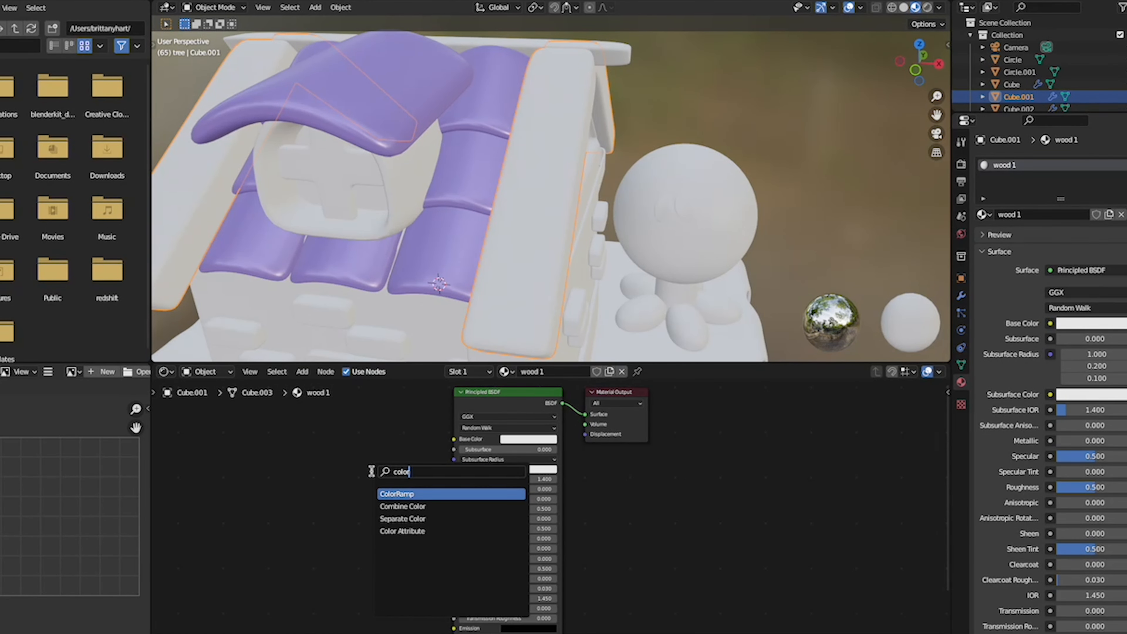
key(Return)
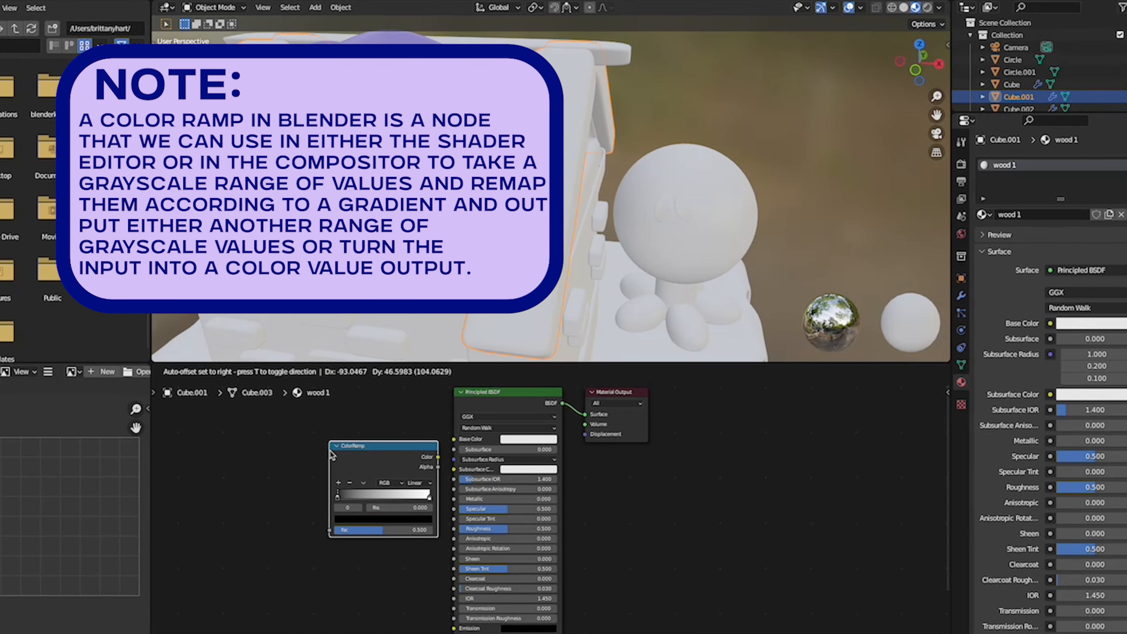
click(326, 453)
- Add a Noise Texture node to wood 1 and link its Fac through the ColorRamp into the shader's Base Color
key(shift+a)
click(321, 453)
text(noise)
key(Return)
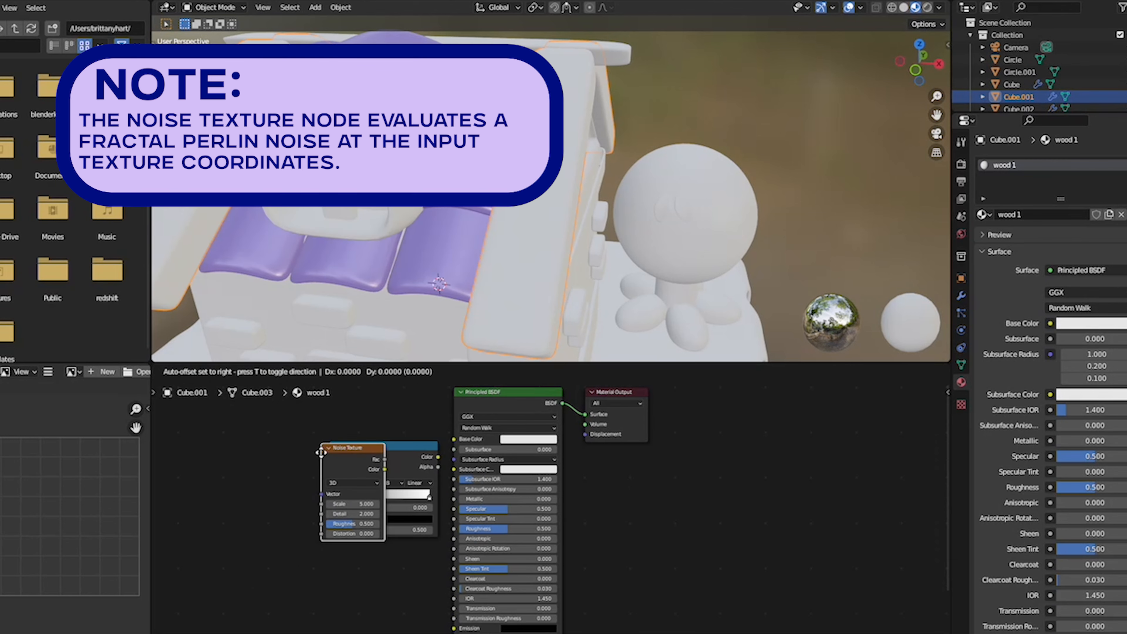
click(228, 462)
drag(293, 479, 330, 529)
drag(437, 457, 454, 439)
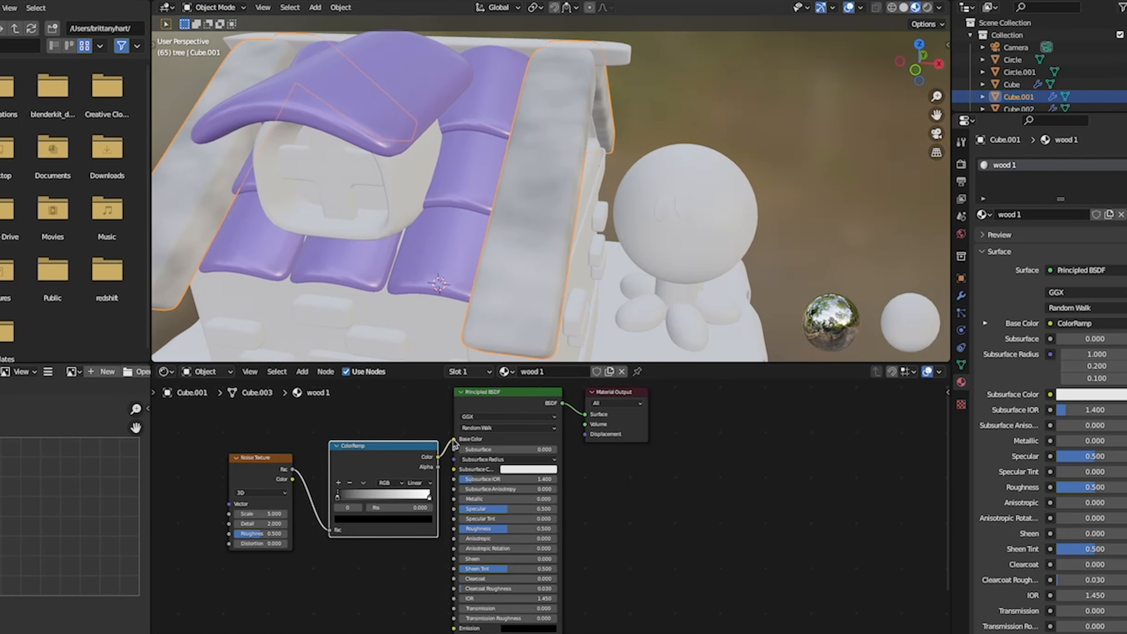
- Colour the wood 1 ColorRamp with a dark brown first stop and a light peach second stop
click(353, 521)
drag(412, 443, 362, 442)
click(428, 497)
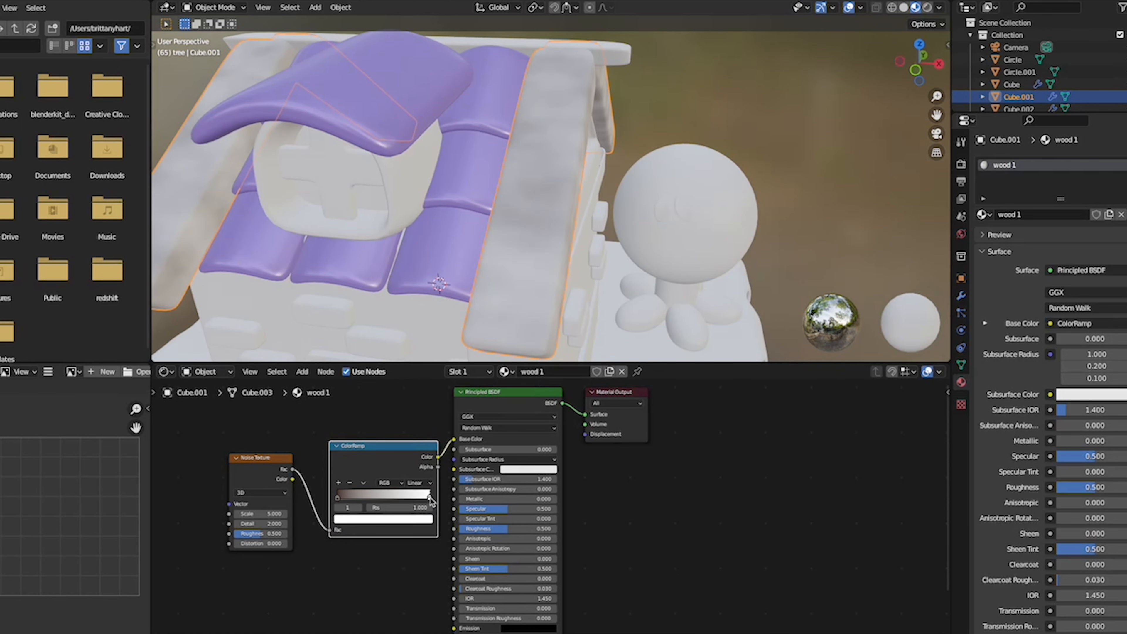
click(422, 518)
drag(373, 427, 367, 432)
- Set the wood 1 Noise Texture to Scale 6.8, Detail 3.8 and Distortion 1.3
click(263, 493)
click(263, 493)
mouse_move(273, 514)
mouse_down()
mouse_move(372, 513)
mouse_move(264, 524)
mouse_up()
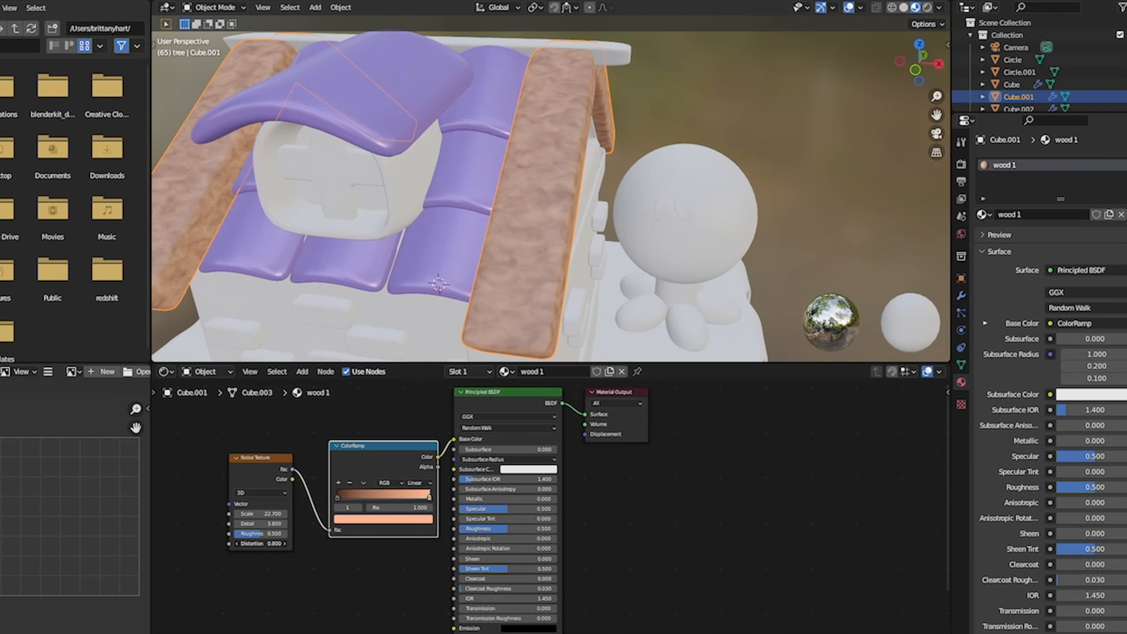
drag(266, 543, 191, 514)
- Apply the wood 1 material to the beam along the roof ridge and to the door frame
click(601, 132)
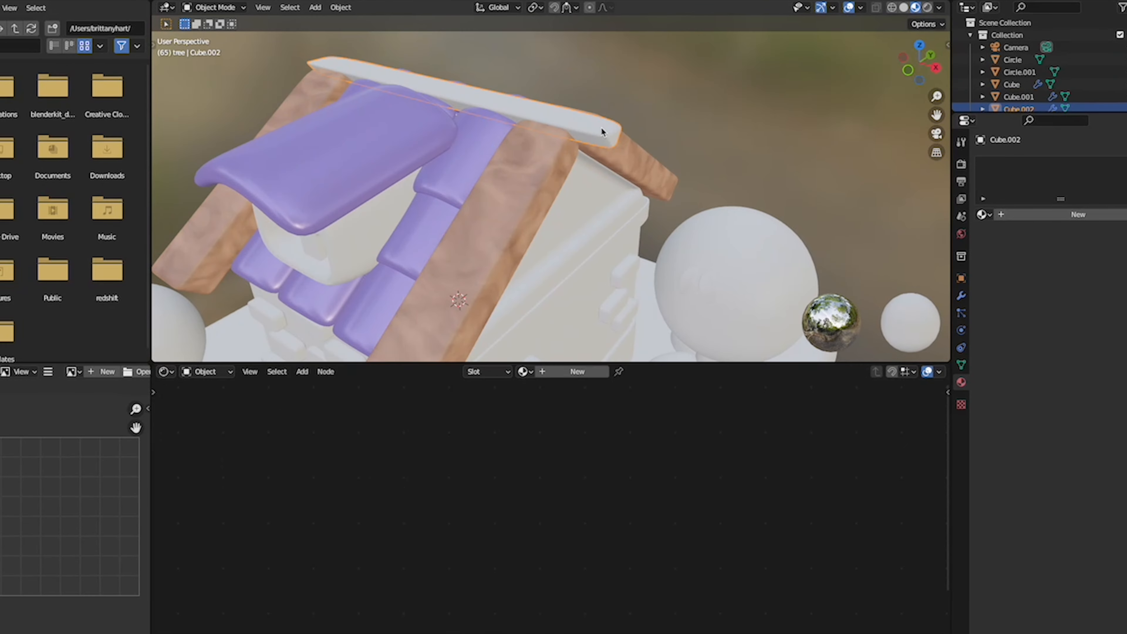
click(522, 375)
click(560, 449)
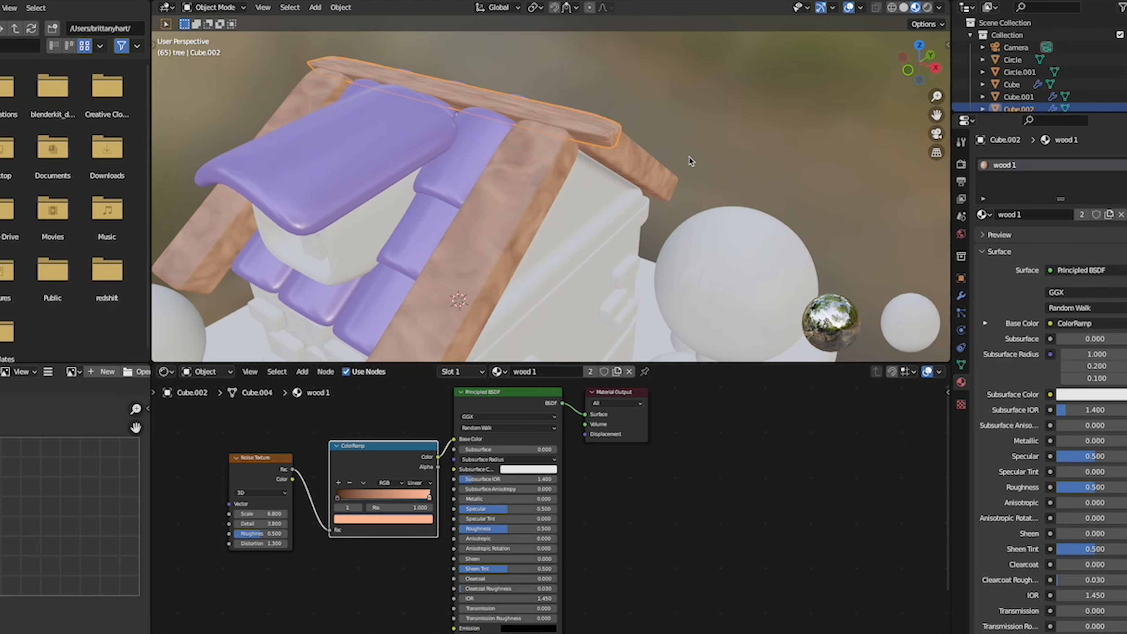
scroll(688, 158, down, 5)
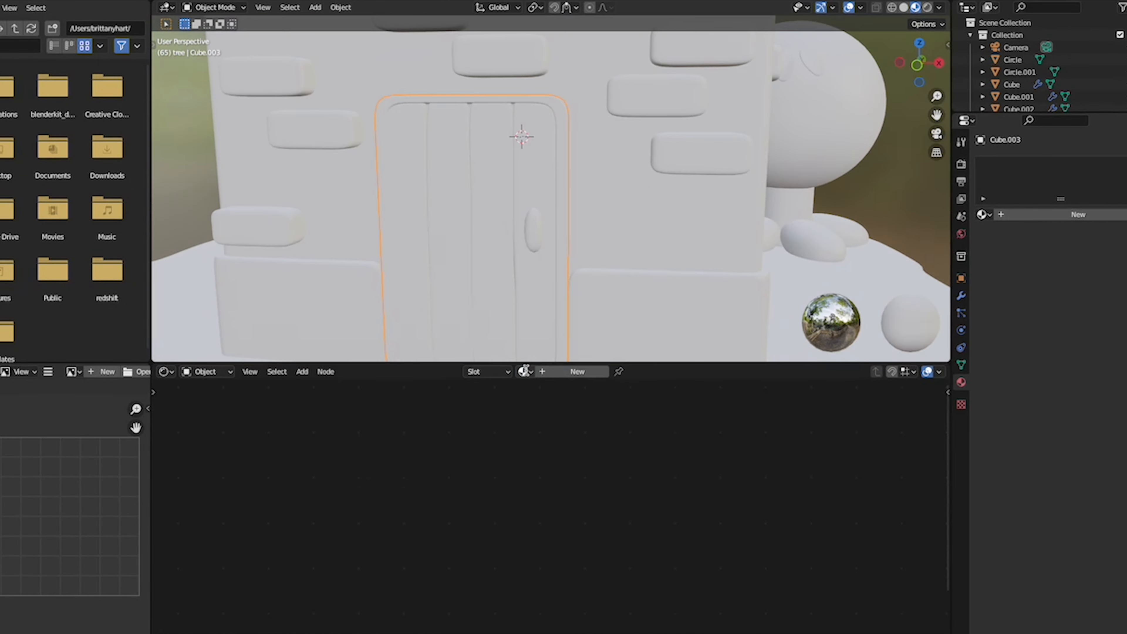
click(522, 371)
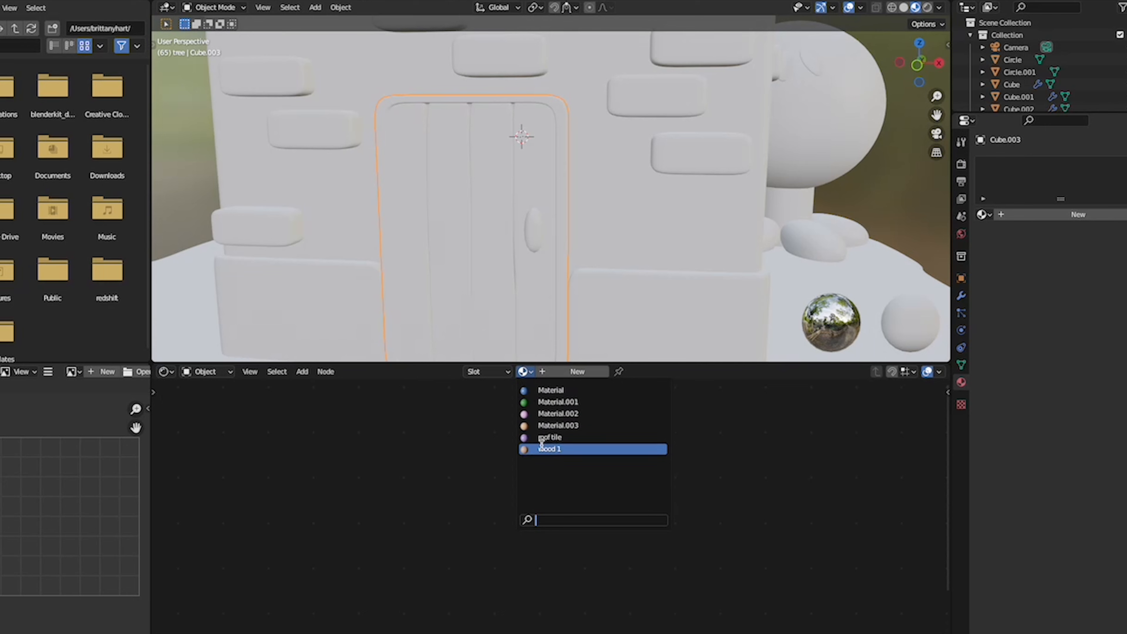
click(544, 449)
- Create a new material named wood 2 on the door planks
click(476, 143)
click(577, 371)
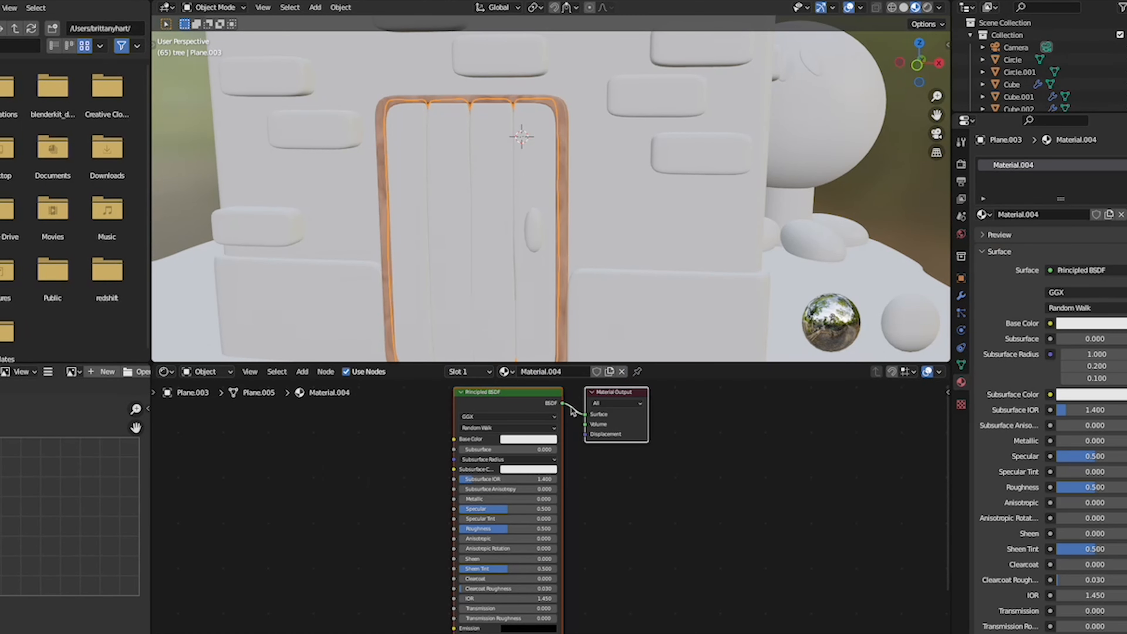
double_click(567, 371)
text(wood 2)
key(Return)
- Add a ColorRamp node beside the Principled BSDF node of the wood 2 material
key(shift+a)
text(color)
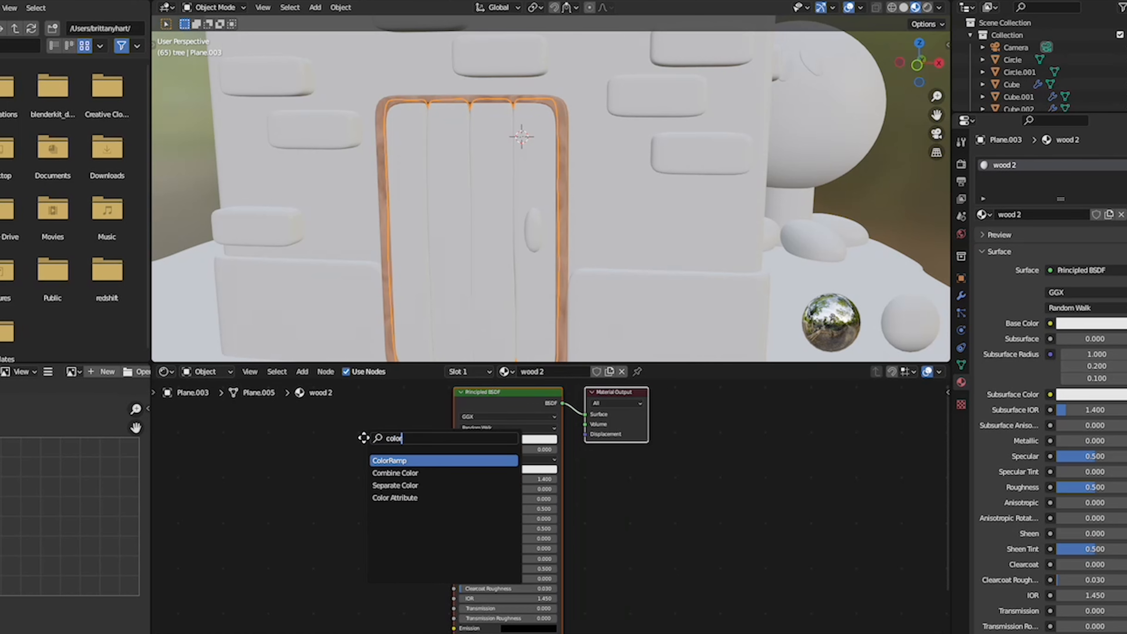
key(Return)
click(245, 442)
- Add a Noise Texture node to wood 2 and link its Fac through the ColorRamp into Base Color
key(shift+a)
text(no)
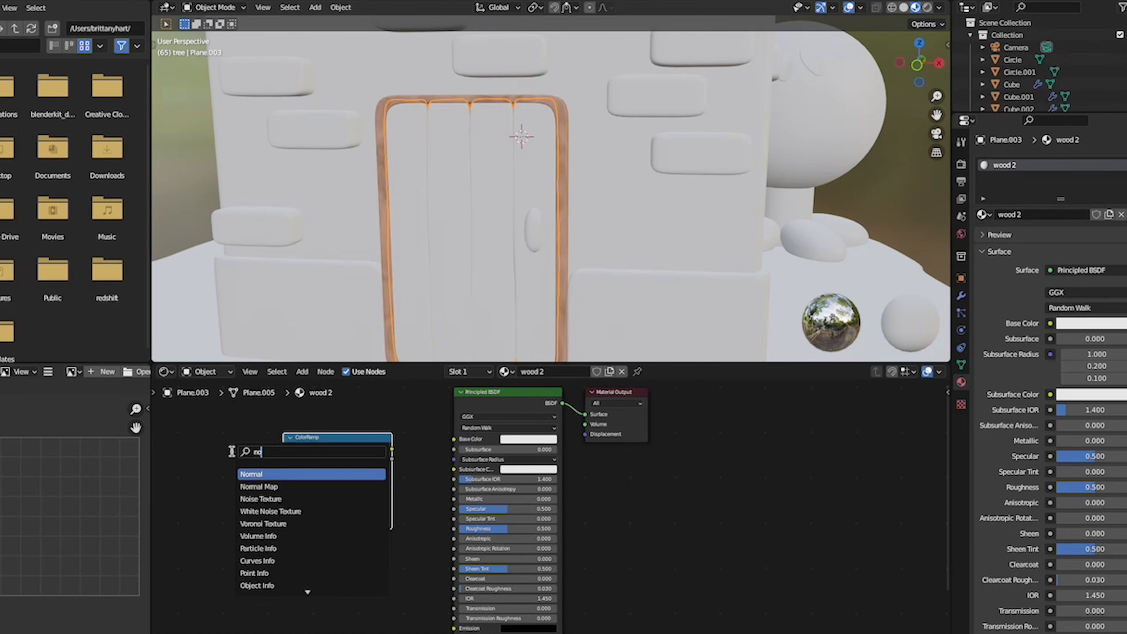
text(i)
key(Return)
click(195, 451)
drag(258, 458, 283, 521)
drag(392, 449, 366, 425)
- Colour the wood 2 ColorRamp with a very dark reddish brown first stop and a medium brown last stop
click(339, 511)
drag(326, 415, 365, 431)
drag(319, 447, 320, 438)
click(384, 488)
click(363, 511)
drag(366, 381, 366, 429)
drag(326, 415, 318, 444)
click(383, 487)
click(364, 511)
click(293, 487)
click(310, 511)
- Set the wood 2 Noise Texture to a Scale of about 25, Detail 3 and Distortion 0.8
drag(224, 502, 244, 502)
drag(224, 532, 235, 532)
drag(222, 511, 235, 503)
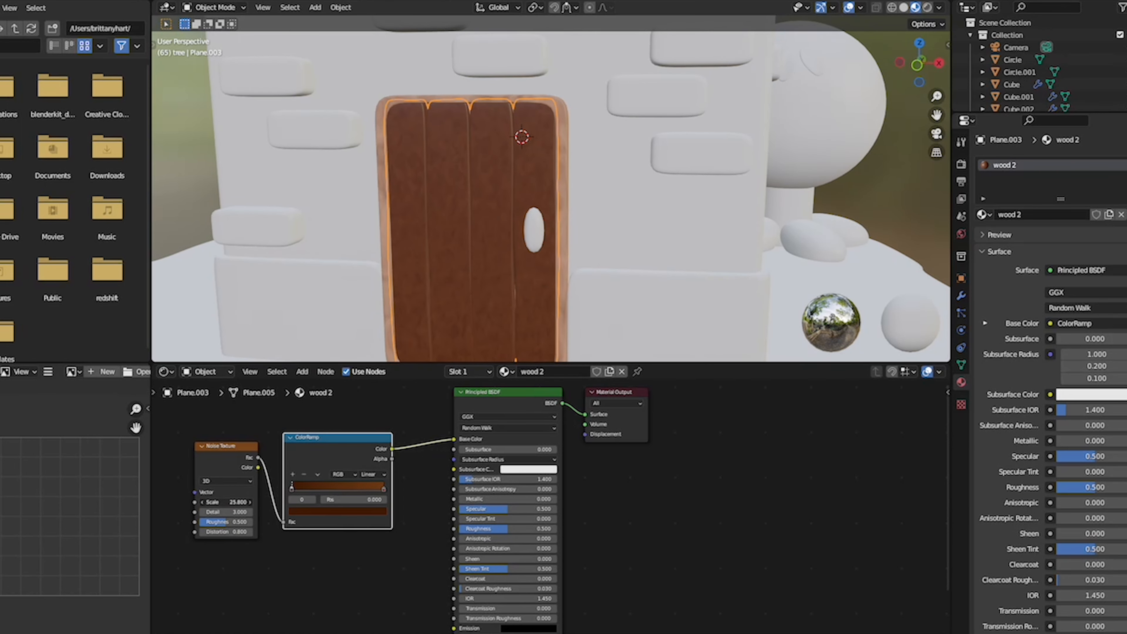
- Apply the wood 2 material to the rounded frame of the dormer window
click(673, 279)
scroll(673, 278, down, 6)
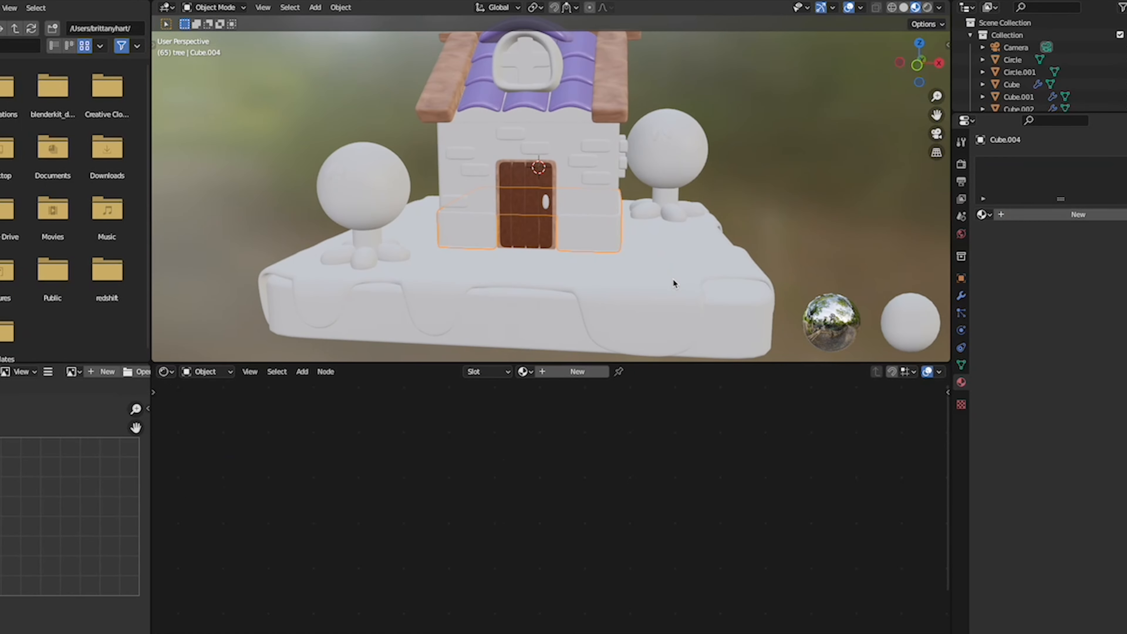
shift+scroll(673, 278, up, 7)
click(755, 252)
click(556, 155)
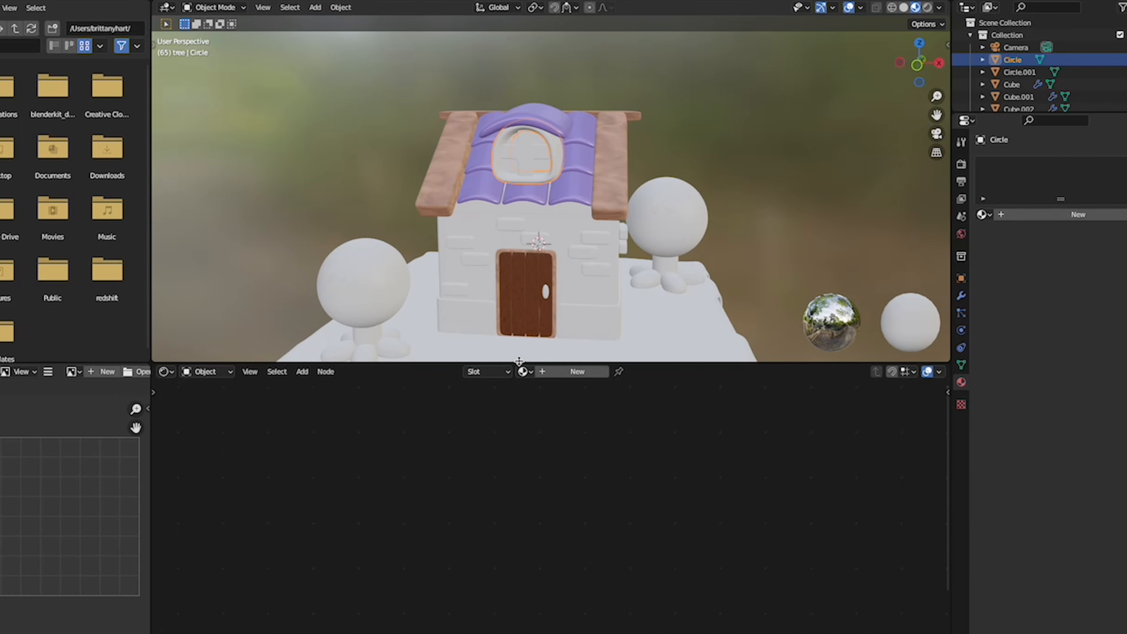
click(523, 373)
click(566, 461)
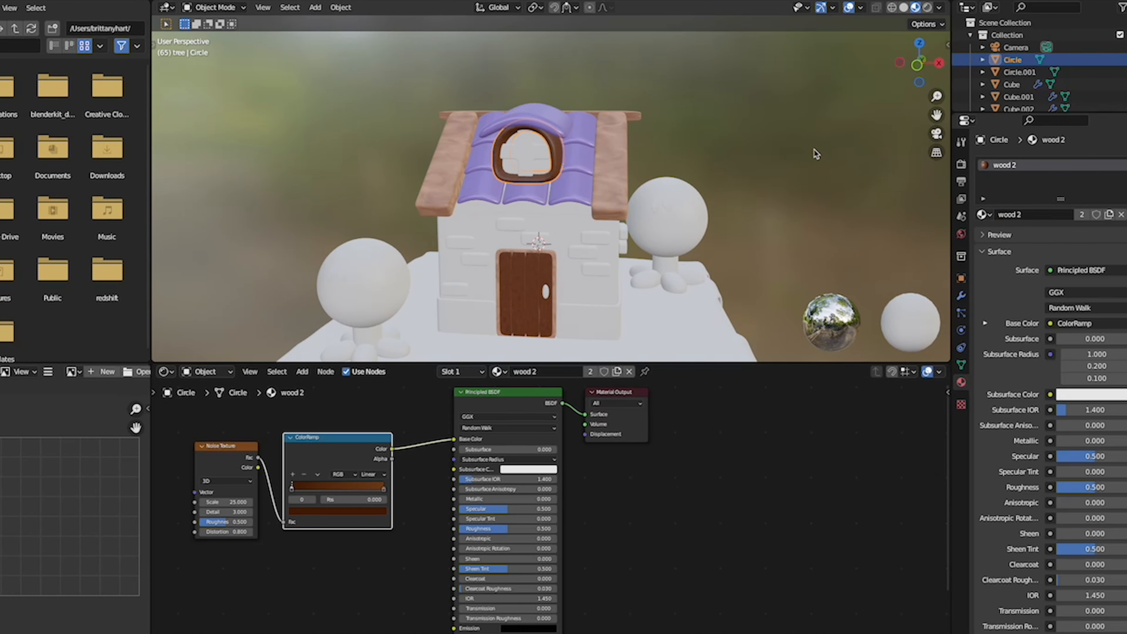
- Apply the wood 2 material to the cross-shaped bars inside the dormer window
click(817, 153)
scroll(815, 152, right, 5)
scroll(816, 152, left, 5)
click(517, 161)
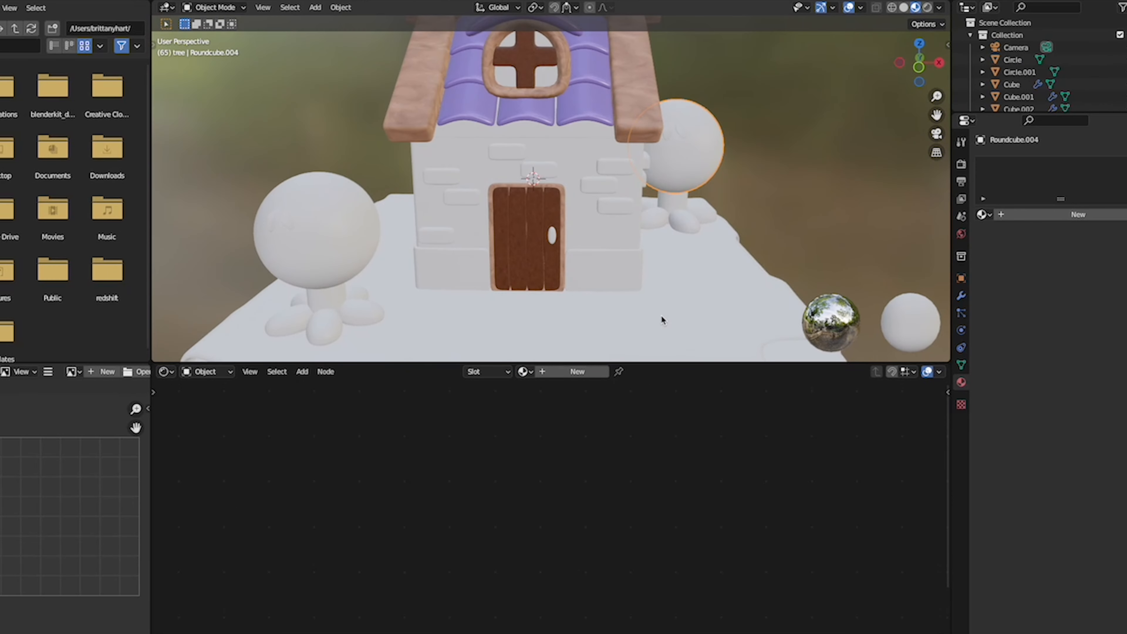
- Create a new material named grass on the ground layer that drapes over the base
scroll(662, 319, down, 3)
click(629, 304)
click(577, 372)
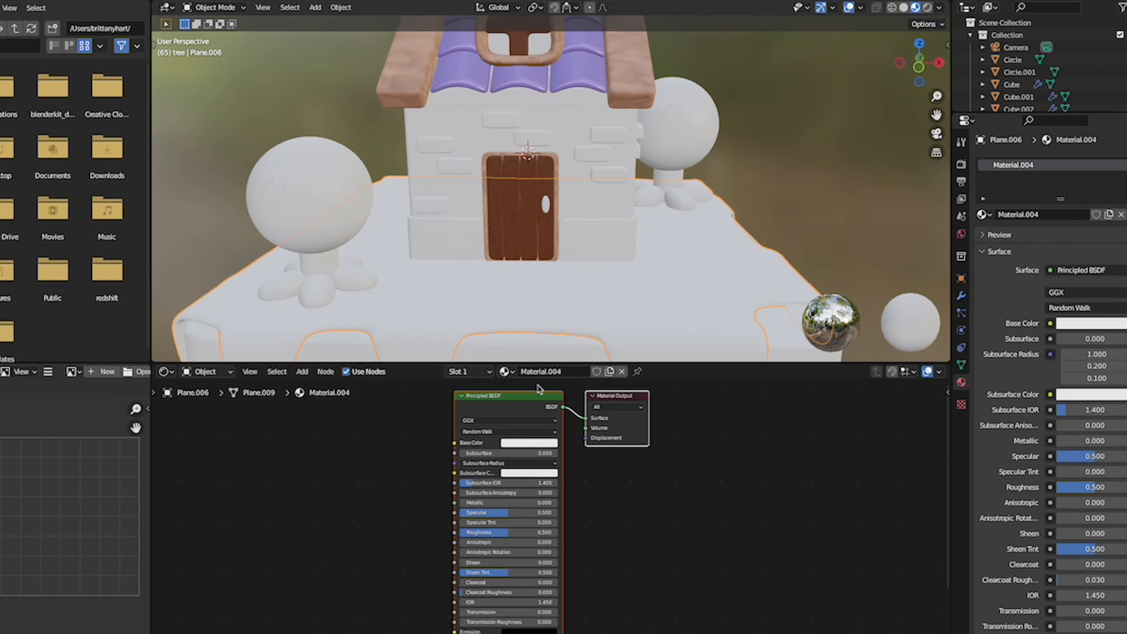
double_click(560, 372)
text(grass)
key(Return)
- Add a ColorRamp node to the grass material and connect its Color to the Base Color
key(shift+a)
text(color)
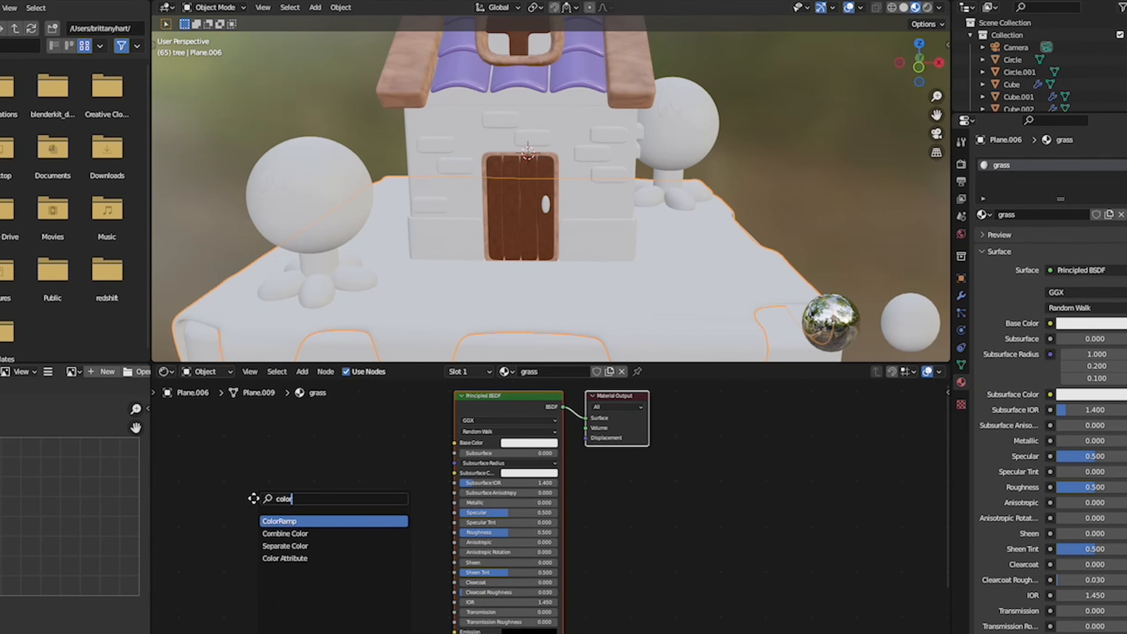
key(Return)
click(328, 433)
- Add a Voronoi Texture in Smooth F1 mode to the grass material, with its Distance feeding the ColorRamp's Fac
key(shift+a)
click(270, 451)
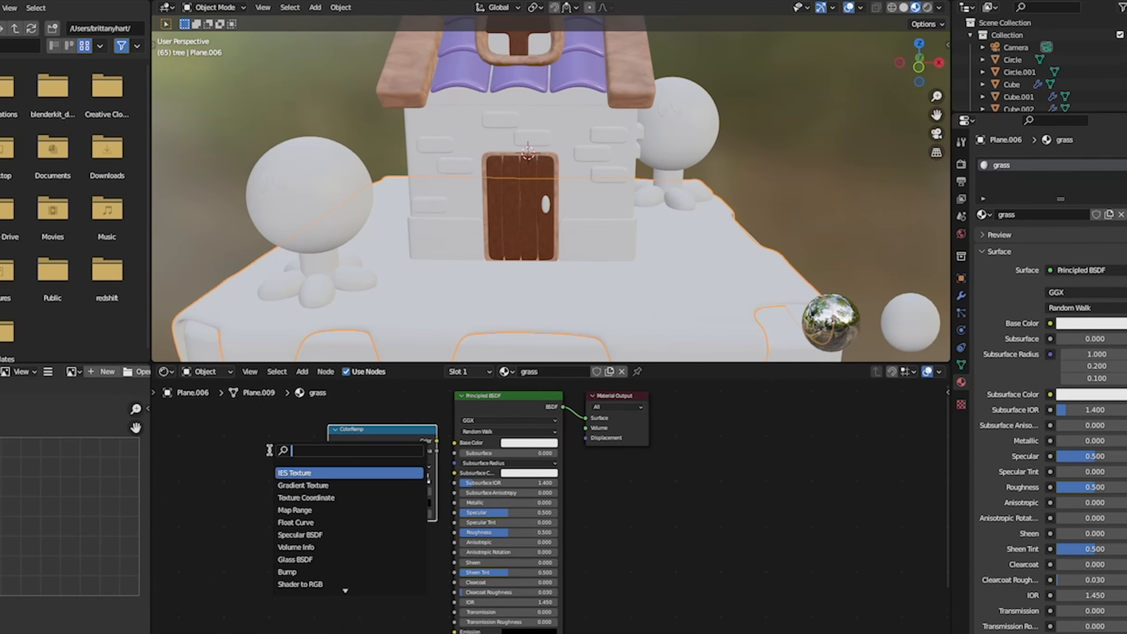
text(vor)
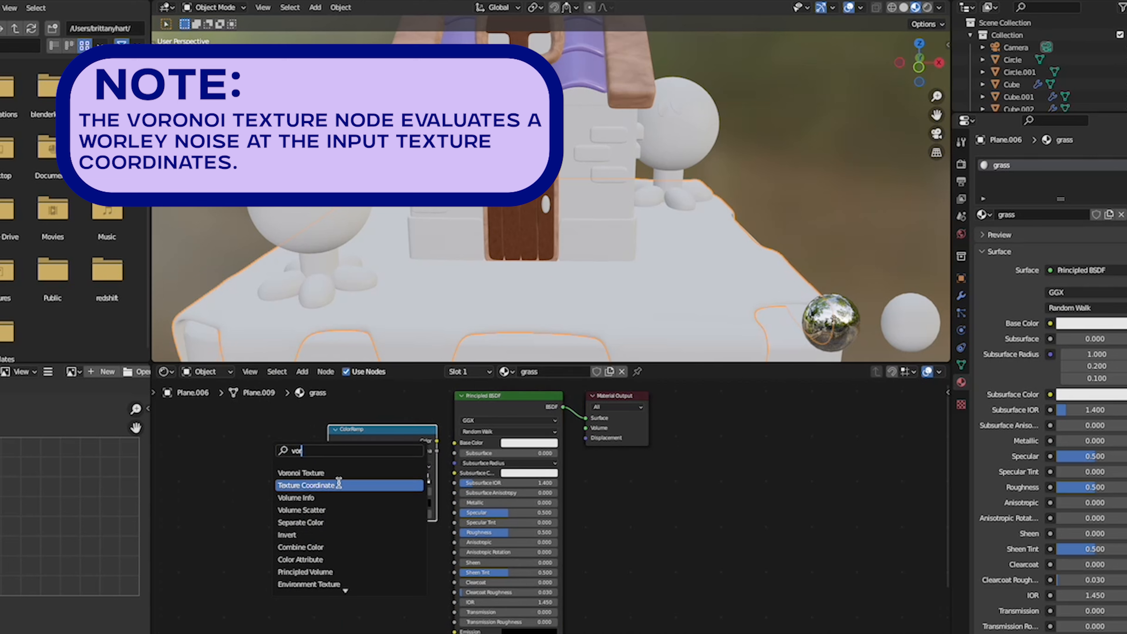
click(337, 474)
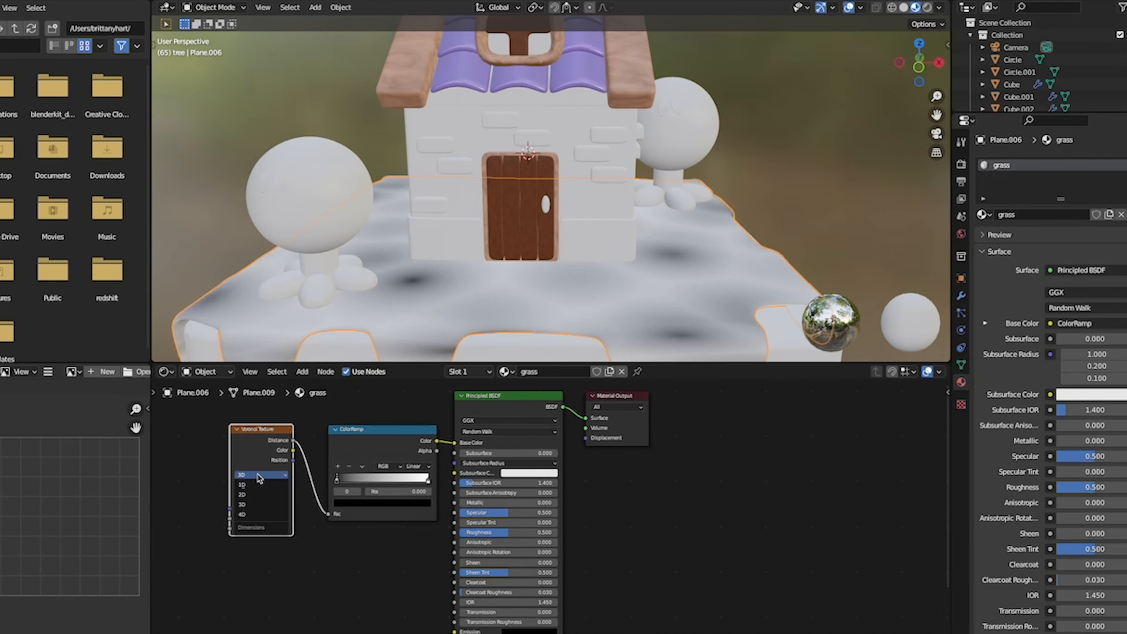
click(248, 481)
click(250, 489)
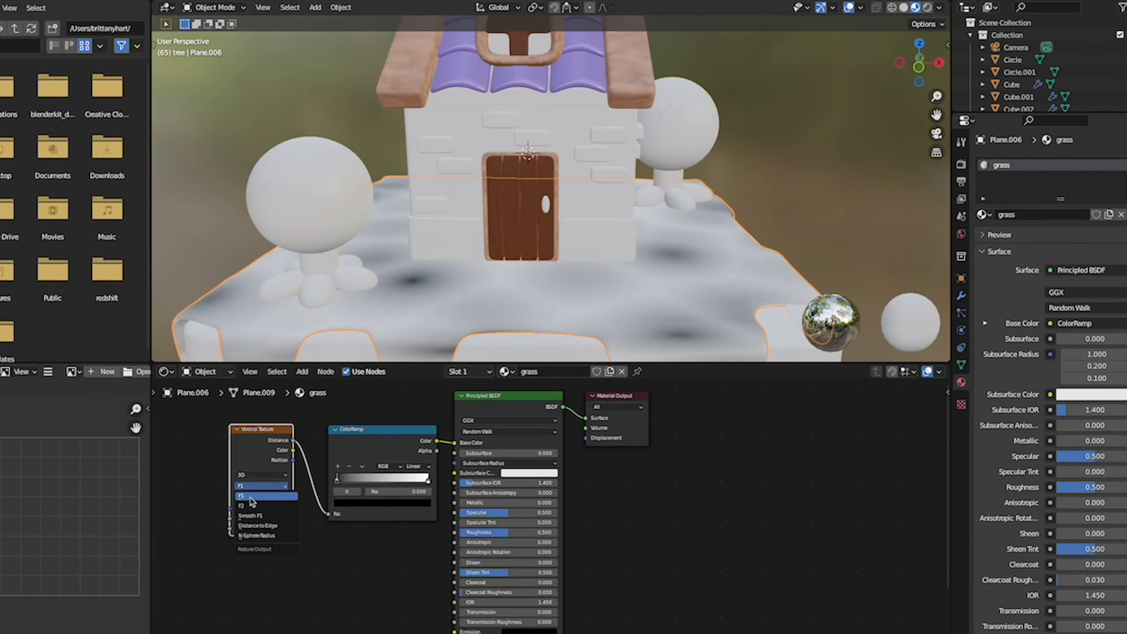
click(259, 512)
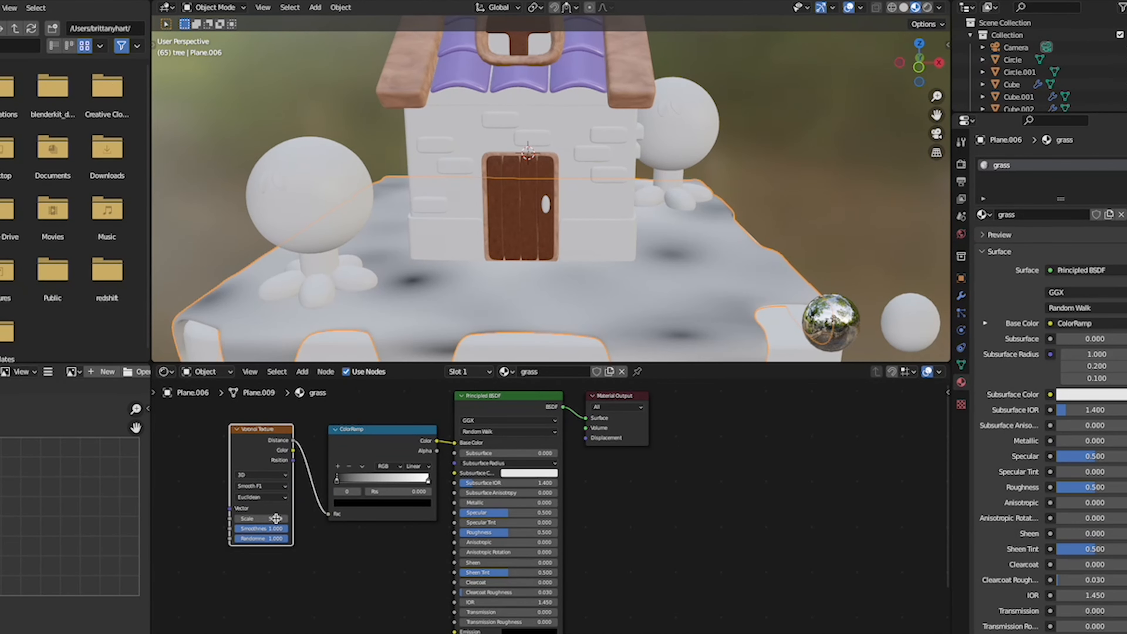
- Colour the grass ColorRamp with a very dark green first stop and a light mint green last stop
click(367, 503)
click(412, 426)
click(347, 392)
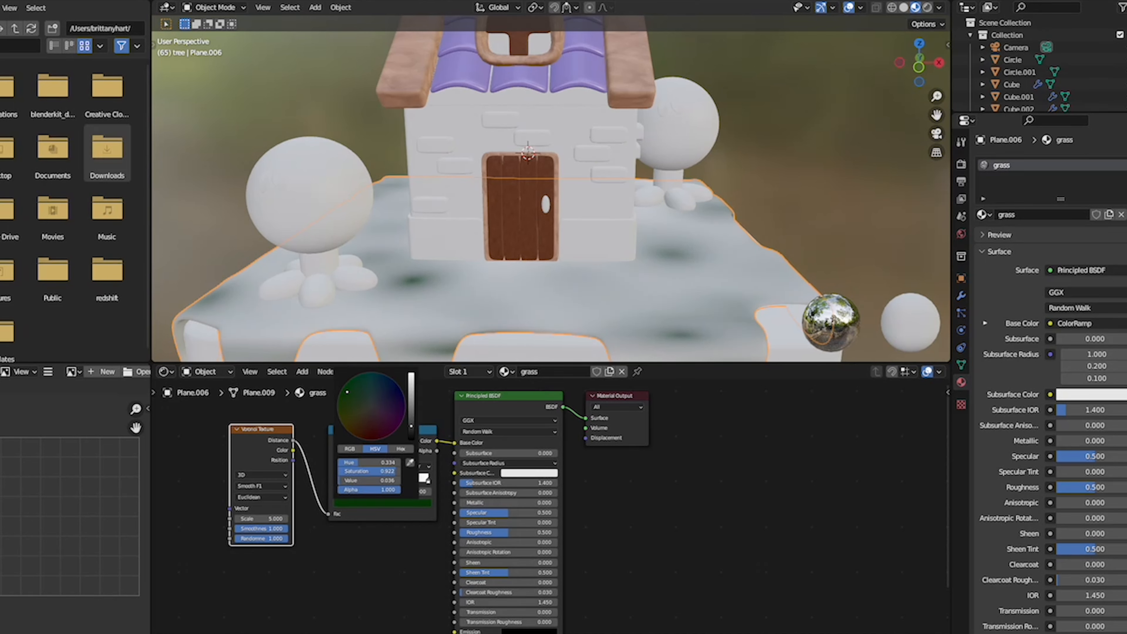
click(428, 481)
click(418, 503)
drag(364, 406, 366, 391)
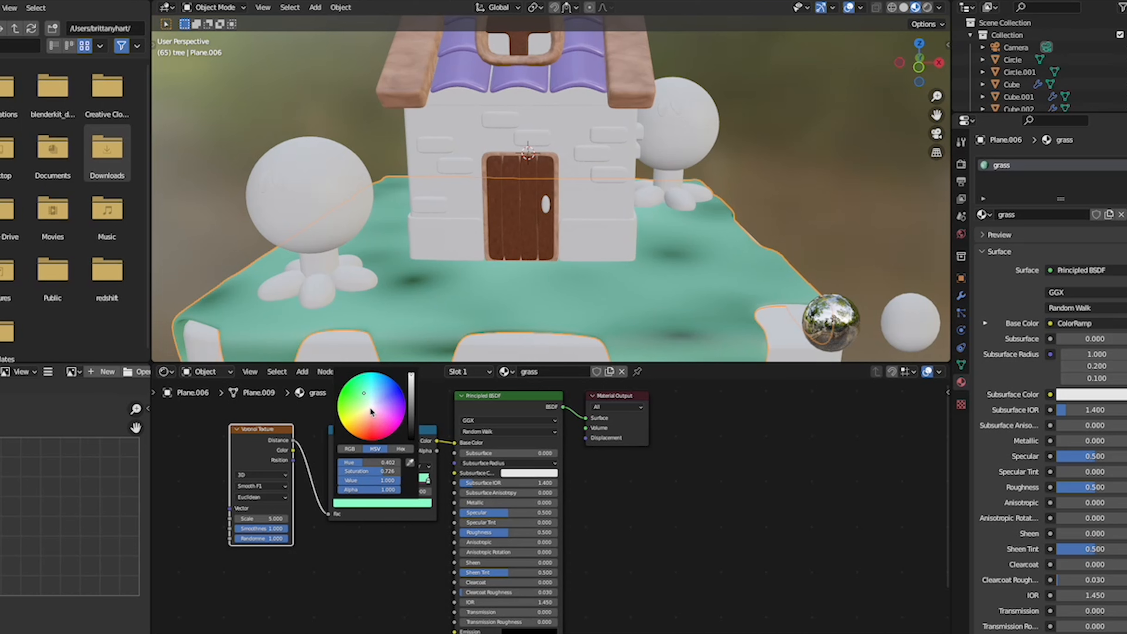
- Shift the mint stop of the grass ColorRamp toward the dark end, add another stop and adjust the light green tint
drag(429, 481, 363, 482)
click(336, 467)
drag(364, 479, 382, 480)
click(380, 502)
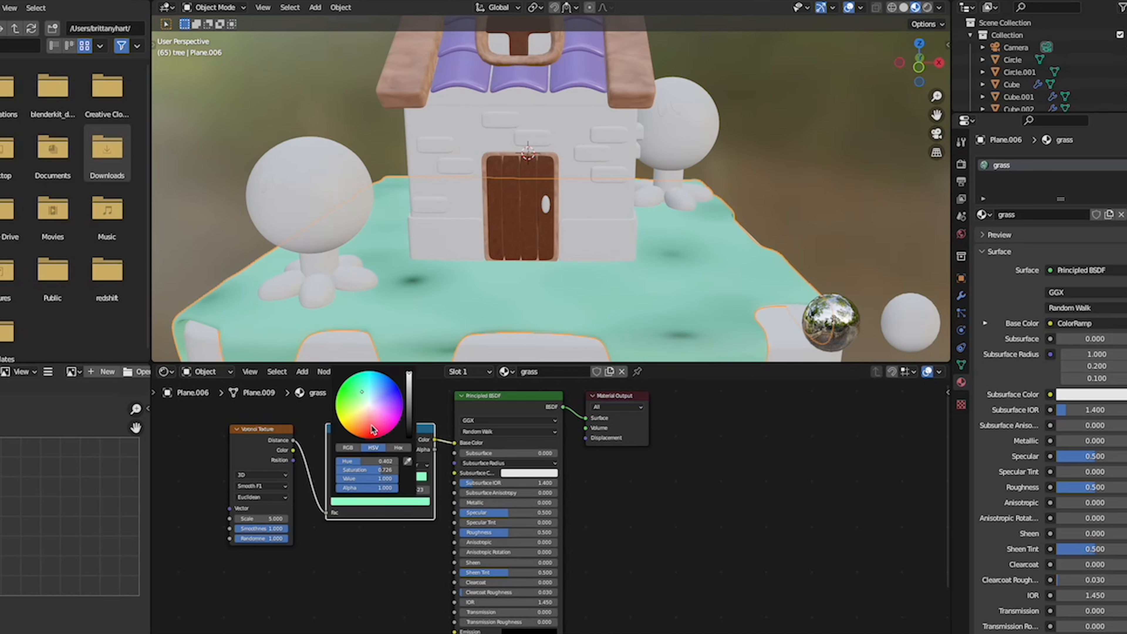
drag(362, 391, 355, 395)
- Reposition the grass ColorRamp's upper stops and recolour its first stop a medium green
drag(349, 479, 403, 480)
click(385, 481)
click(335, 465)
click(400, 501)
drag(365, 401, 361, 399)
- Set the grass Voronoi Texture's Scale to 75.1, with Randomness at 1
drag(260, 519, 384, 518)
drag(266, 538, 302, 529)
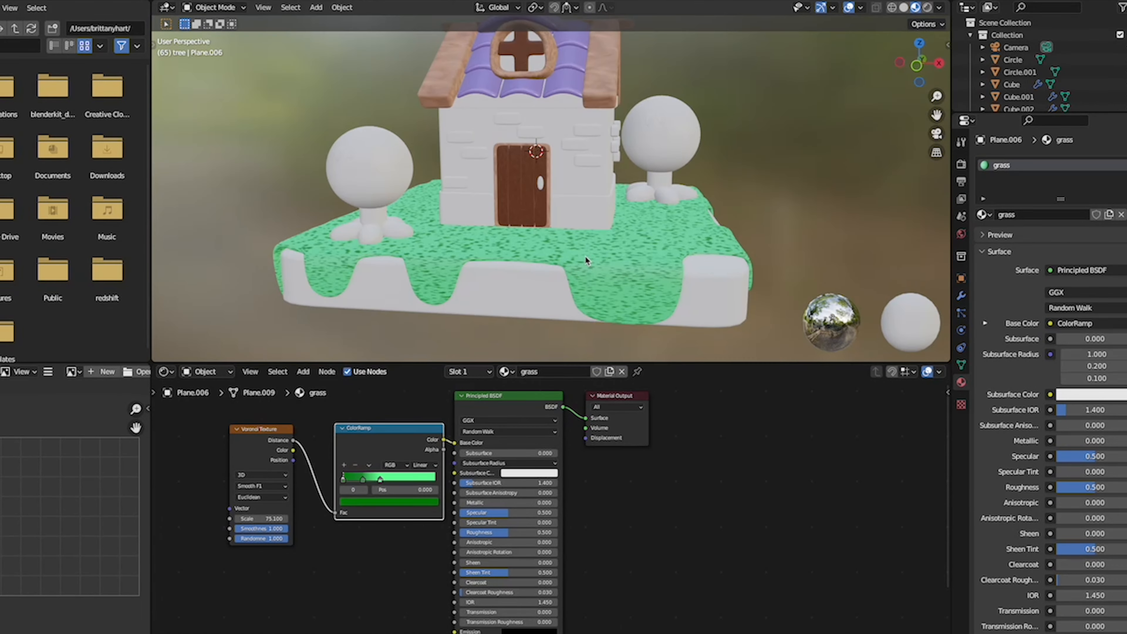
scroll(586, 243, down, 5)
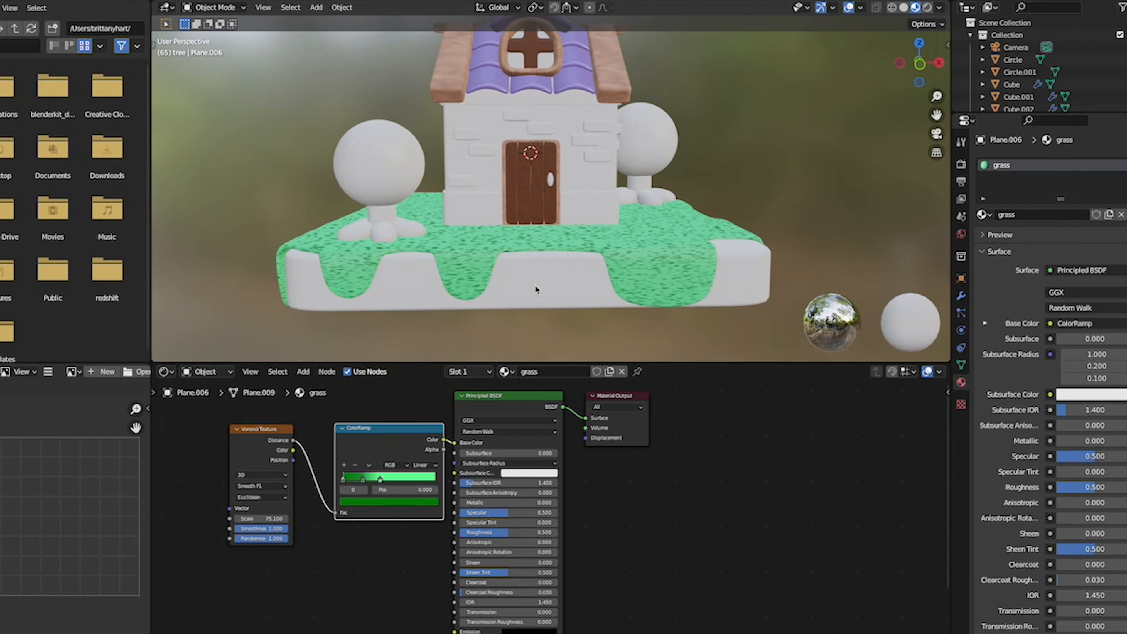
- Create a new material named dirt on the slab beneath the grass
click(535, 285)
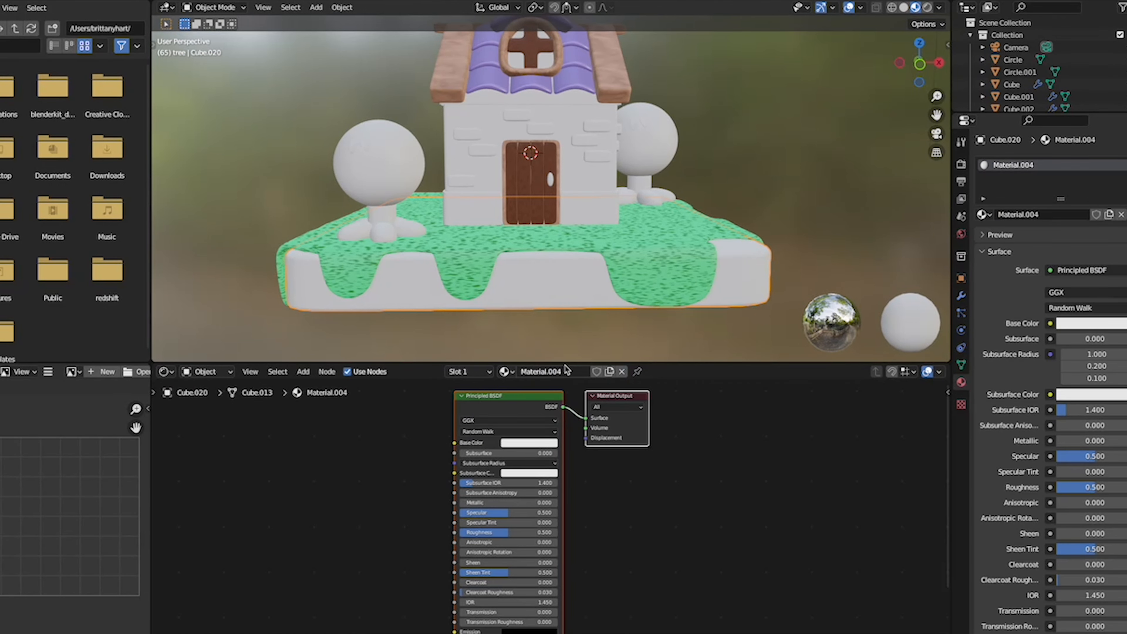
click(546, 372)
text(d)
key(Return)
- Give the dirt material a dark reddish brown Base Color and a Roughness of about 0.795
click(529, 443)
click(535, 368)
drag(575, 339, 578, 357)
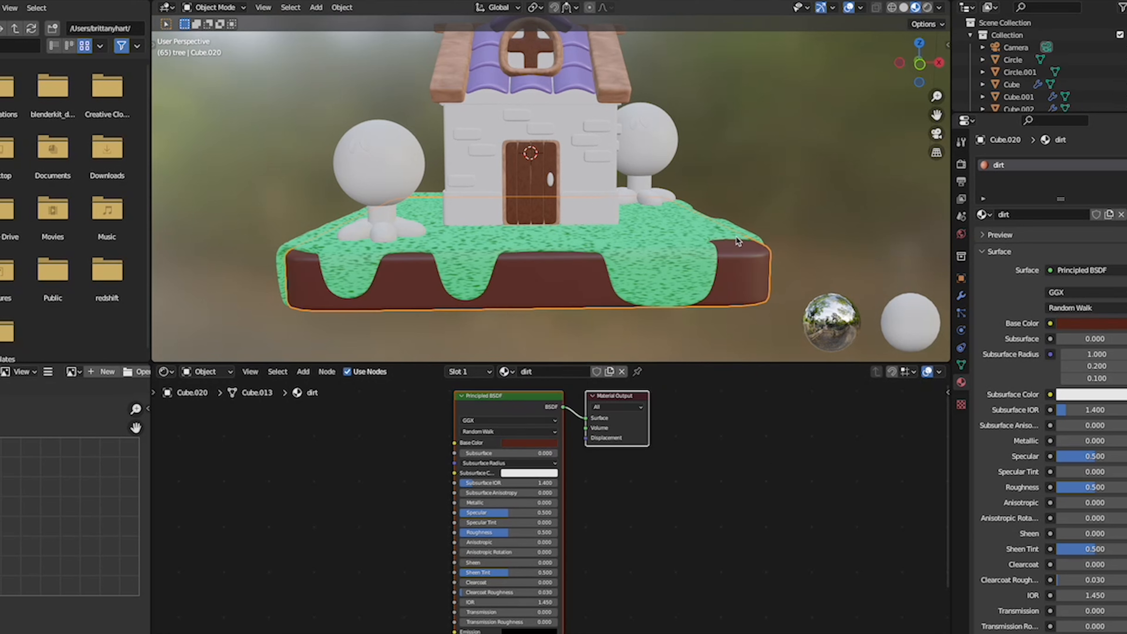
drag(506, 532, 557, 533)
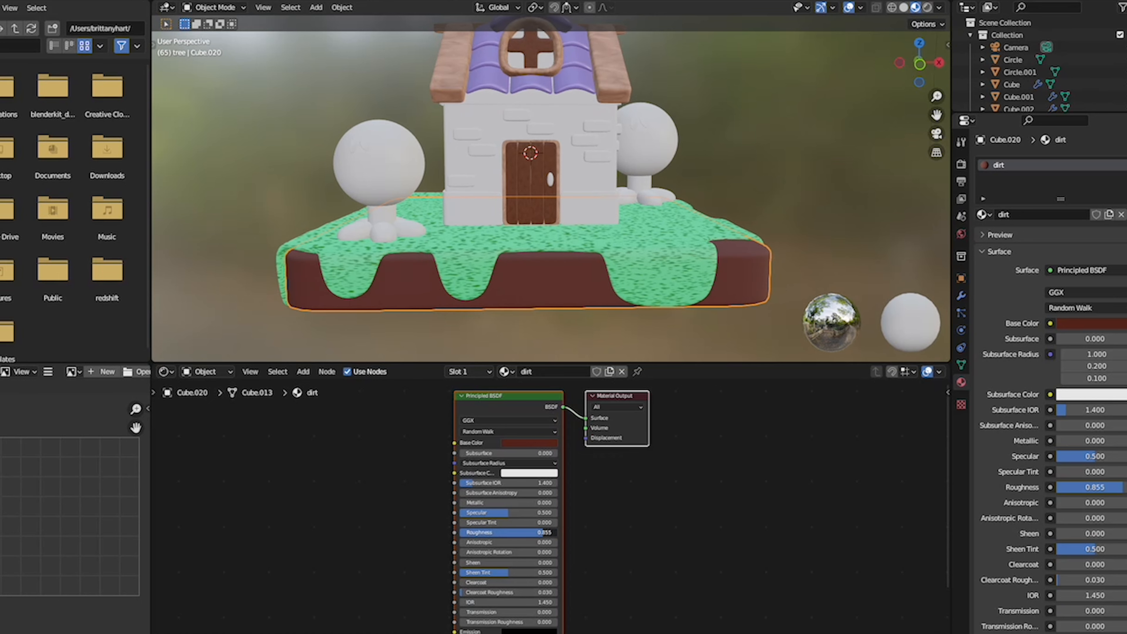
click(770, 191)
- Inspect the grass and dirt materials from several sides of the house and close up near the front tree
scroll(771, 190, right, 10)
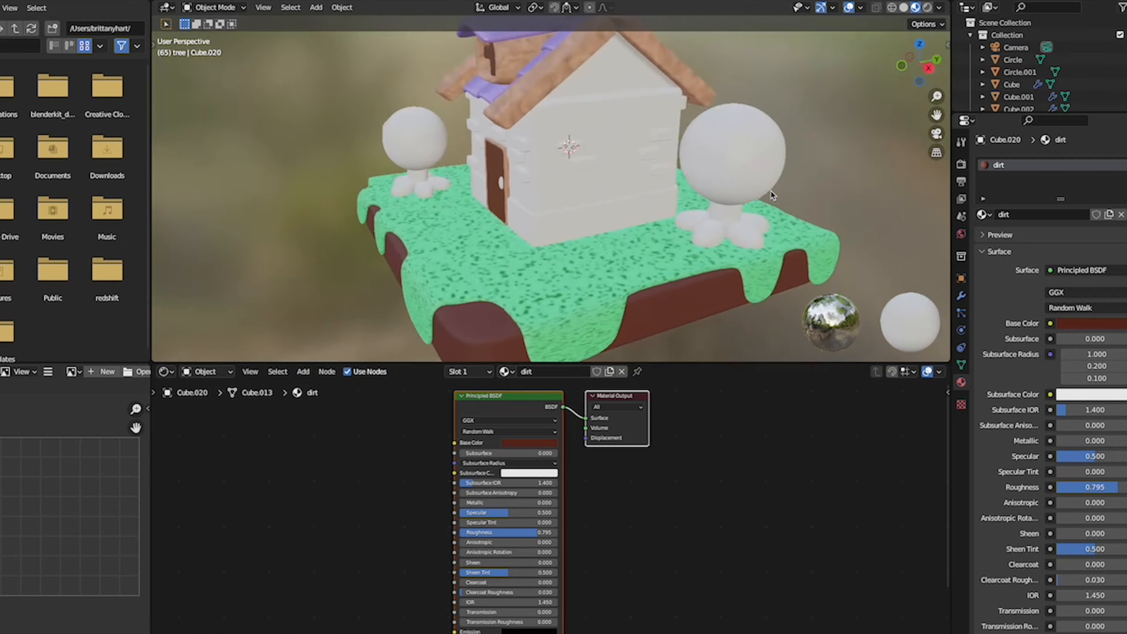
scroll(771, 191, left, 10)
scroll(770, 191, down, 3)
scroll(771, 191, left, 10)
scroll(770, 191, up, 4)
scroll(771, 191, right, 10)
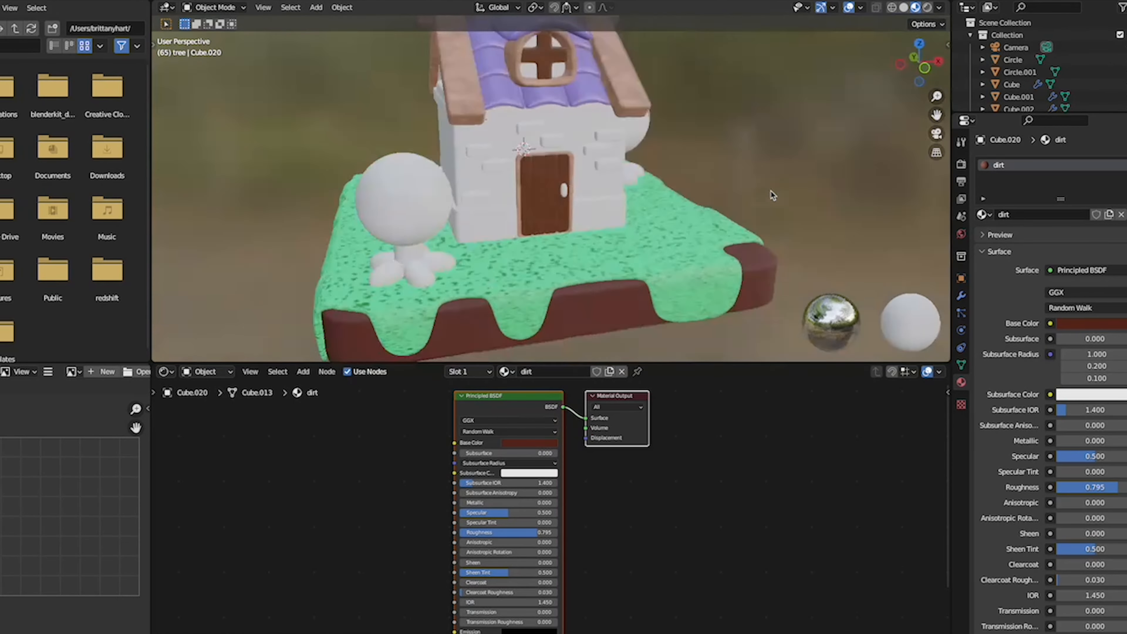
scroll(771, 191, up, 5)
scroll(771, 191, down, 4)
scroll(771, 190, down, 3)
shift+scroll(771, 191, left, 5)
shift+scroll(771, 190, down, 3)
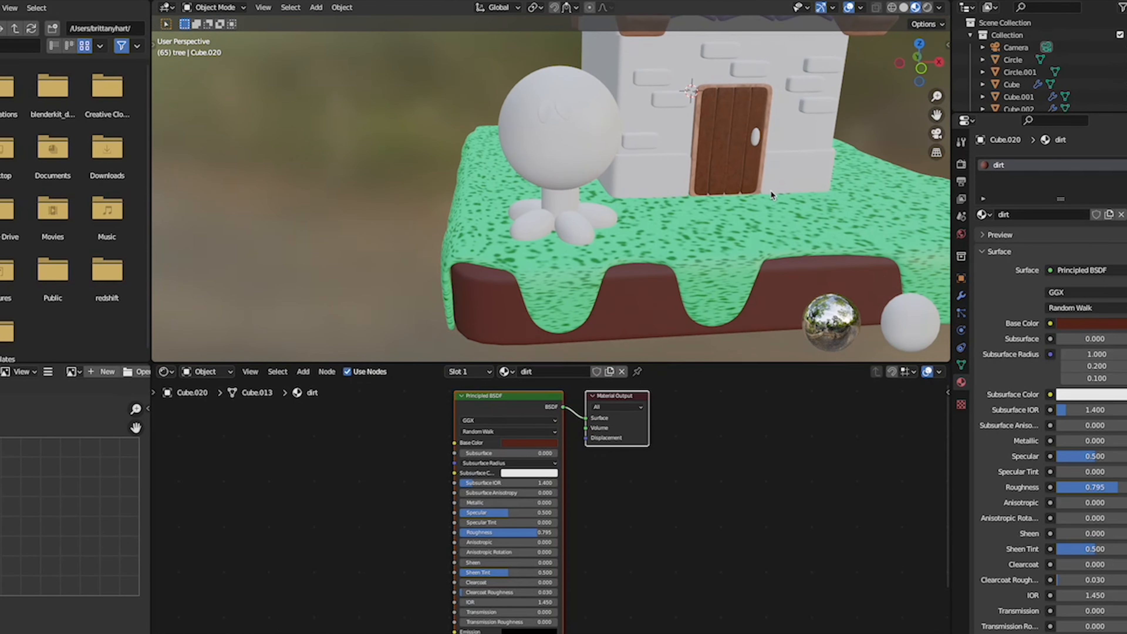
- Apply the wood 1 material to the roots and the trunk of the tree
scroll(771, 191, up, 6)
click(585, 279)
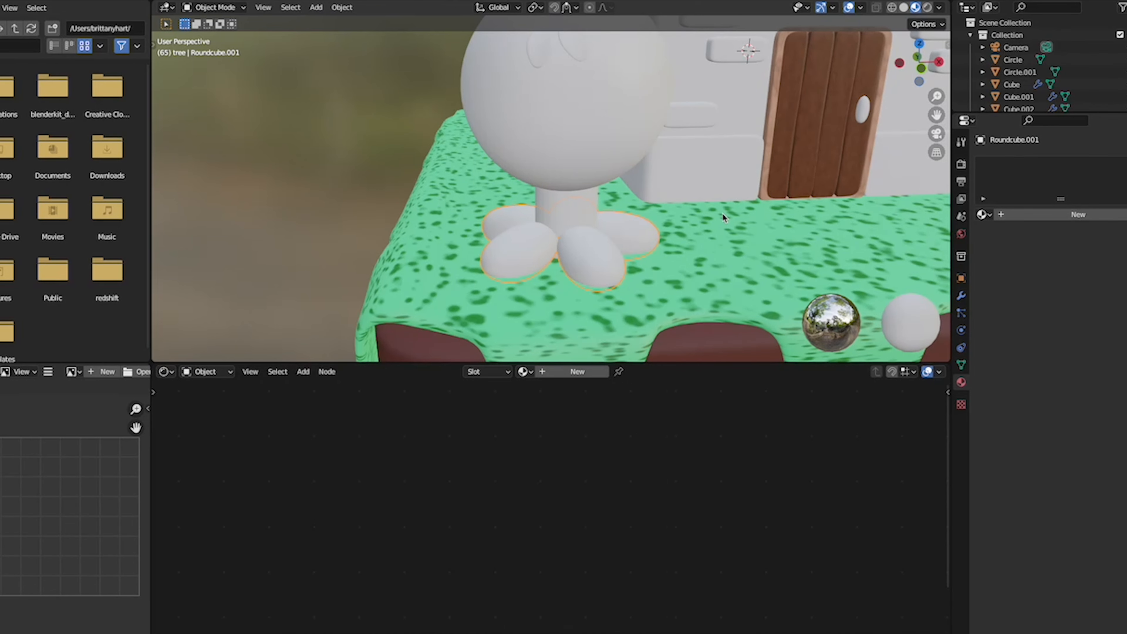
scroll(721, 215, down, 6)
shift+scroll(721, 215, up, 4)
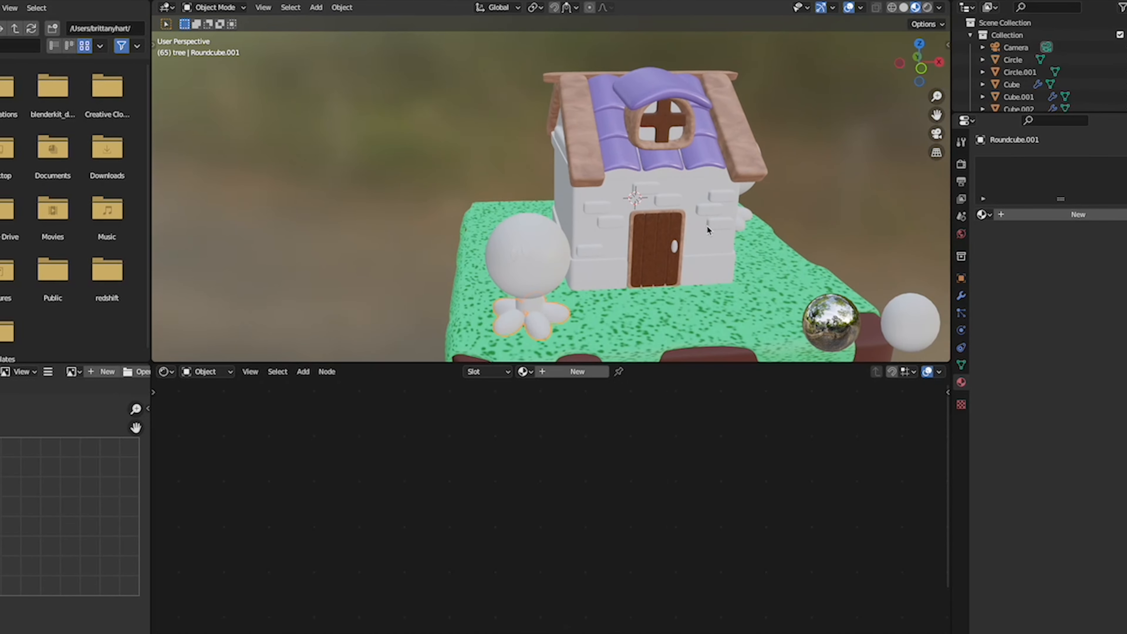
click(524, 372)
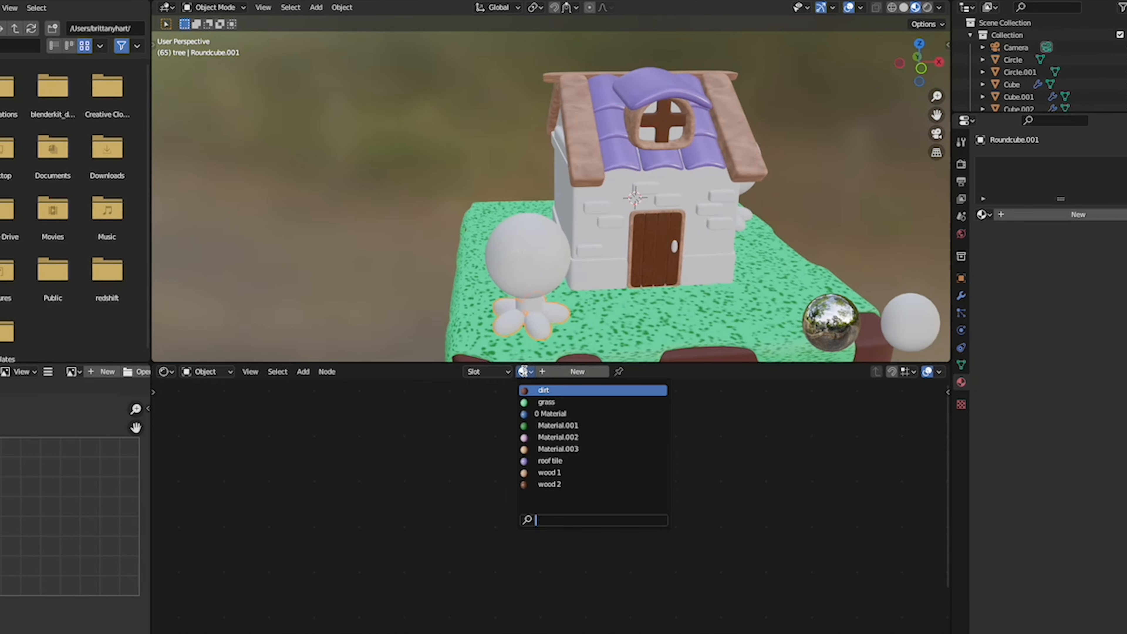
click(532, 480)
click(531, 313)
click(523, 371)
click(561, 472)
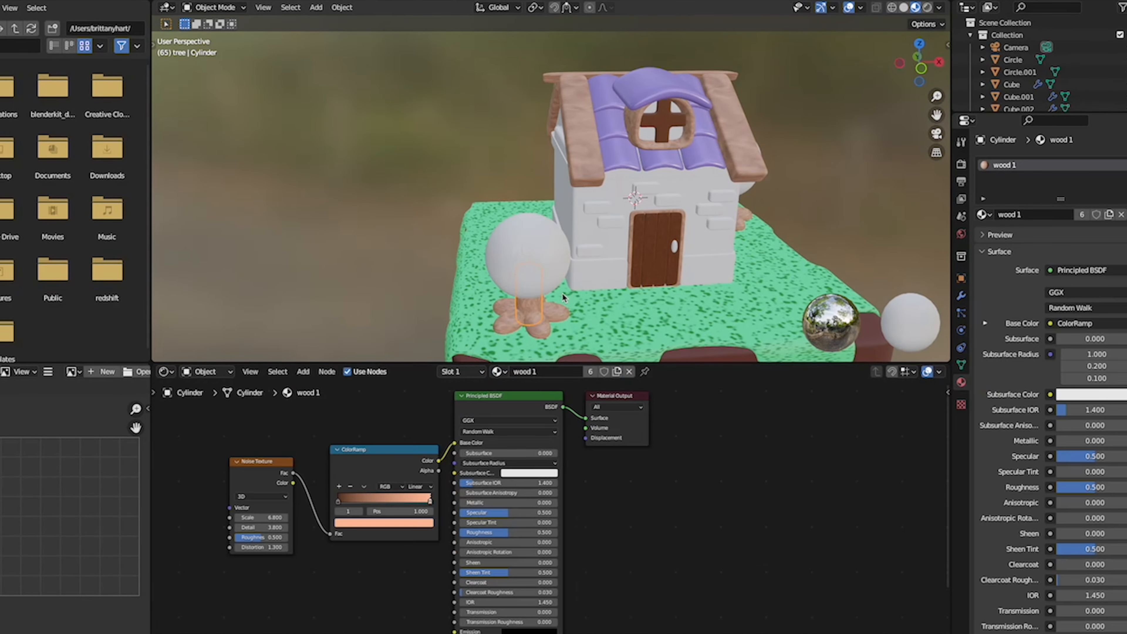
- Examine the wood texture on the roots and trunk of the tree behind the house, and the overall scene
scroll(562, 292, right, 5)
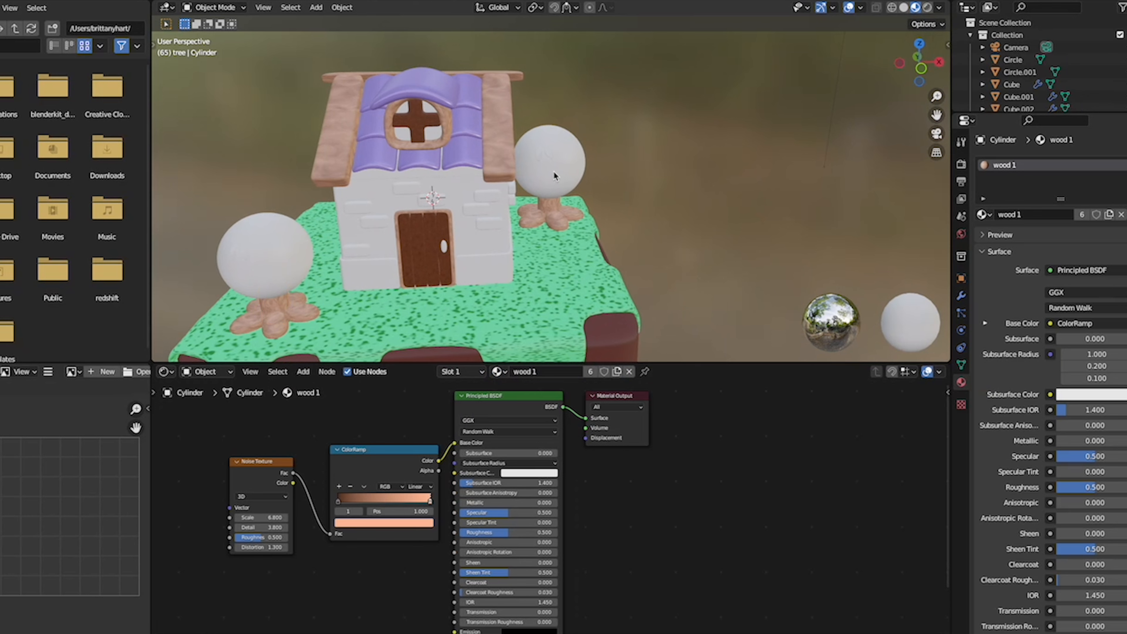
scroll(636, 185, up, 2)
scroll(638, 190, up, 2)
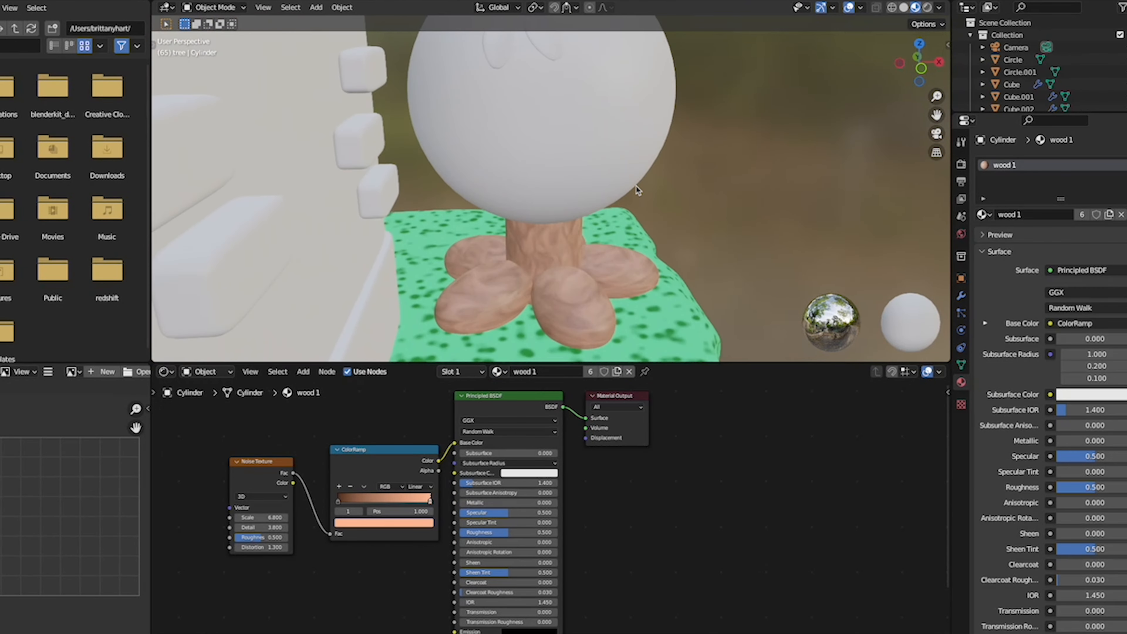
scroll(637, 190, down, 5)
scroll(638, 190, down, 2)
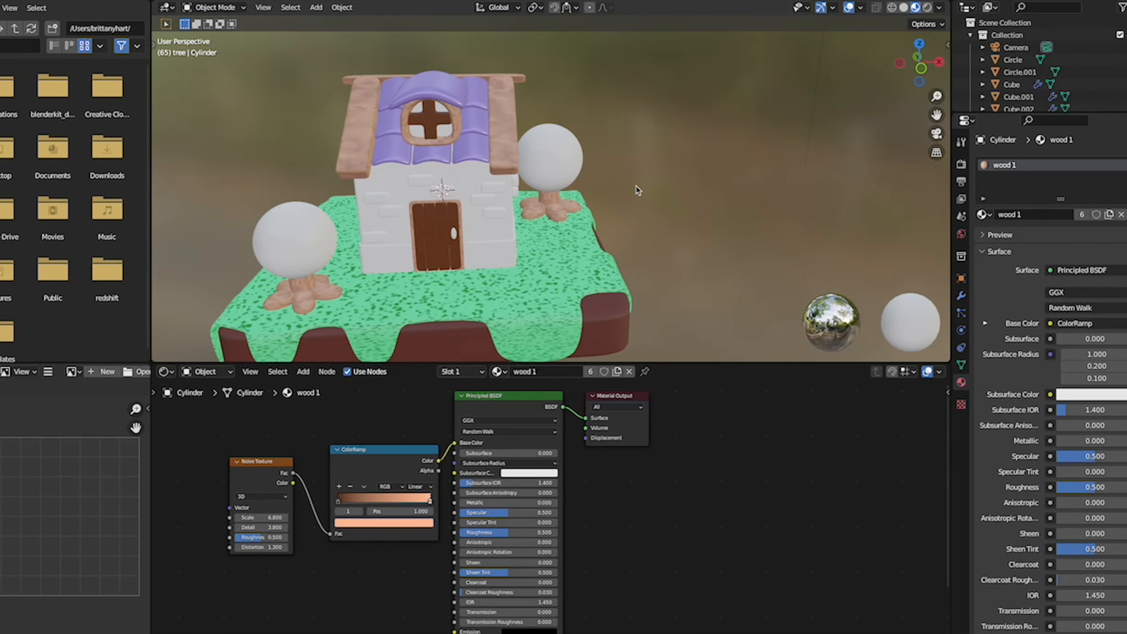
shift+scroll(637, 190, left, 5)
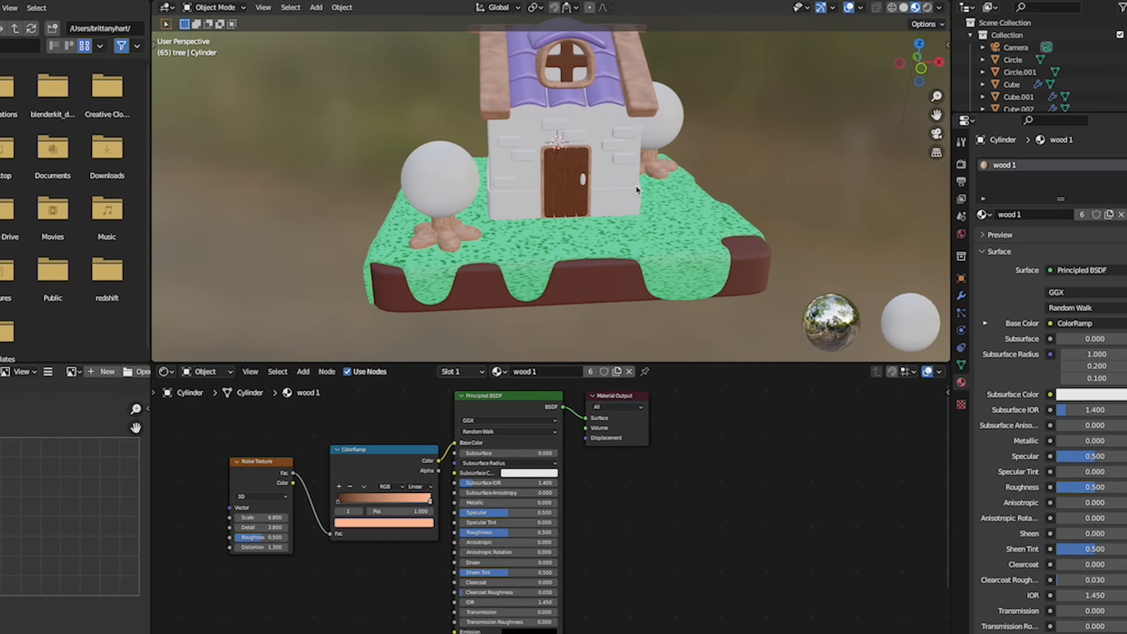
scroll(501, 206, up, 5)
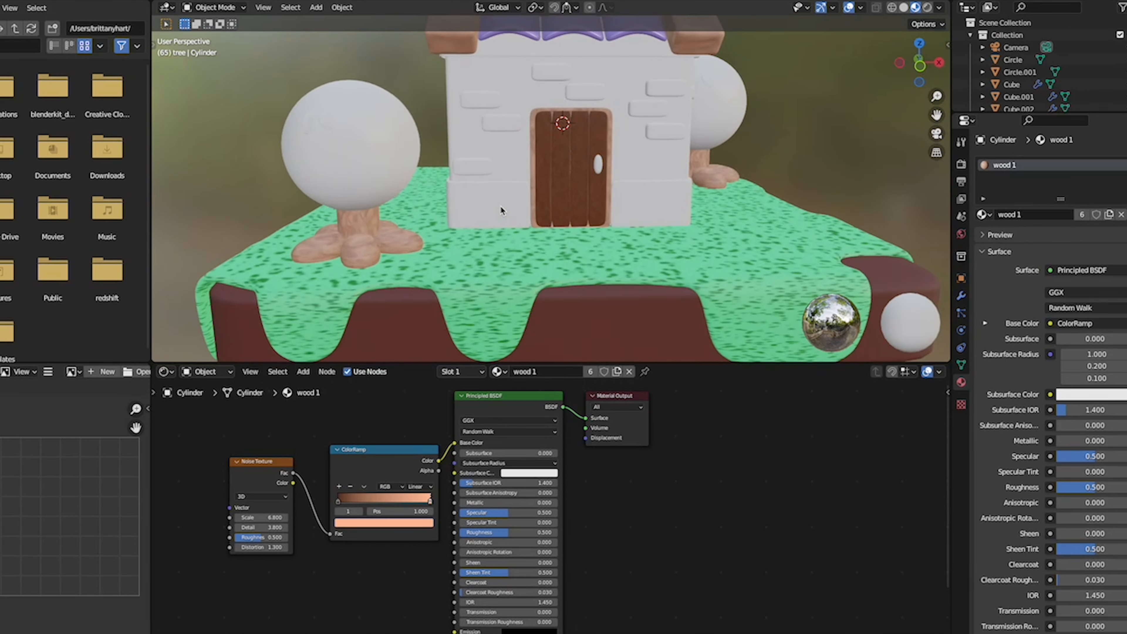
- Create a new material named tree green on the round foliage of the front tree
click(485, 264)
click(524, 373)
click(561, 383)
click(567, 373)
key(BackSpace)
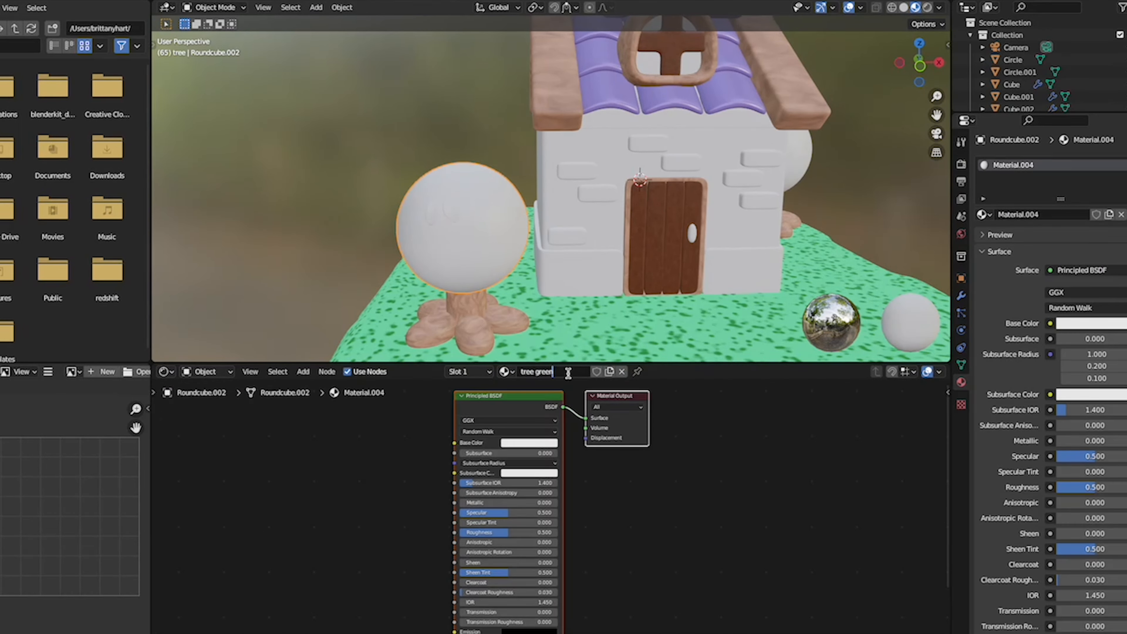
key(Return)
- Give the tree green material a deep green Base Color and a Roughness of 0.495
click(544, 444)
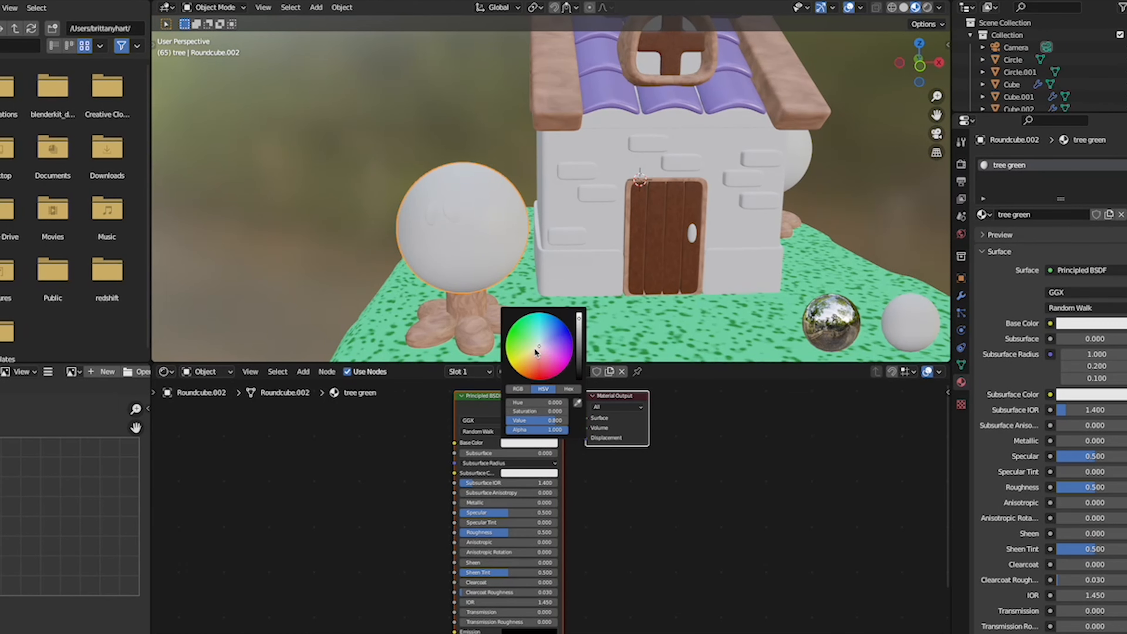
drag(535, 351, 579, 343)
mouse_move(515, 532)
mouse_down()
mouse_move(527, 532)
mouse_move(514, 533)
mouse_up()
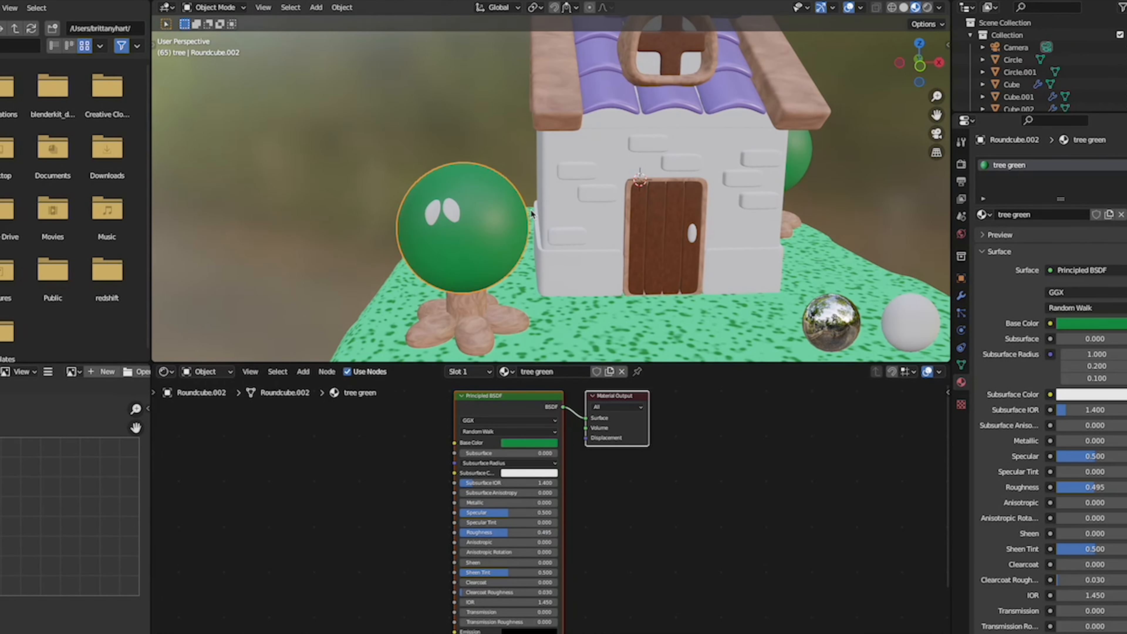
- Create a new material named leaf green on the small leaf shapes on the tree's foliage
middle_drag(531, 214, 386, 201)
click(392, 200)
click(548, 371)
double_click(549, 372)
text(lea)
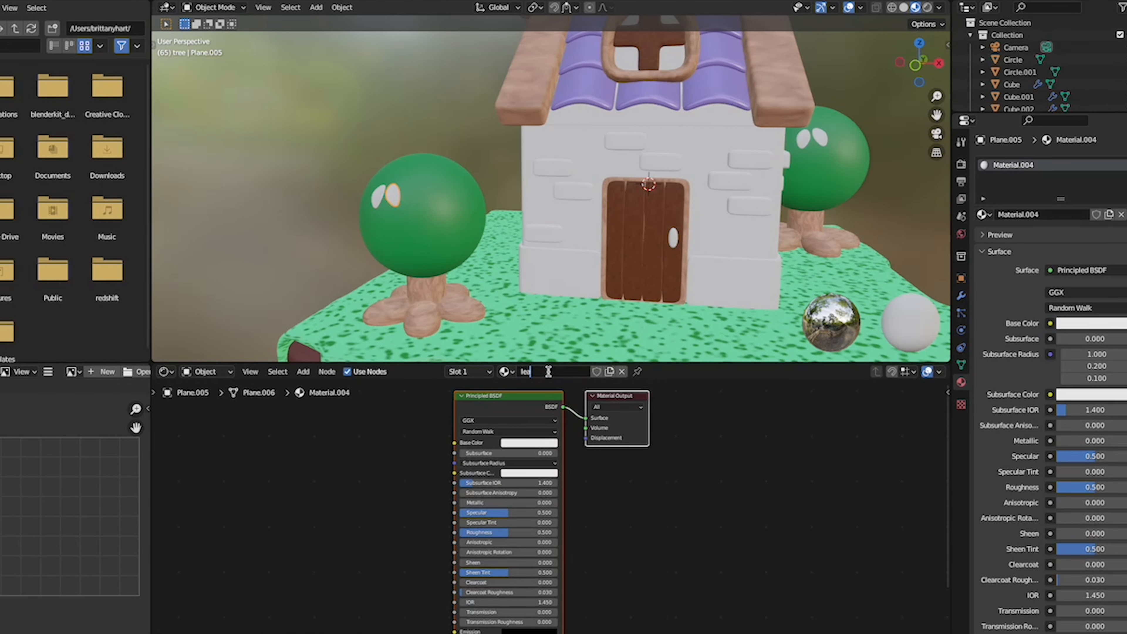
text(f green)
key(Return)
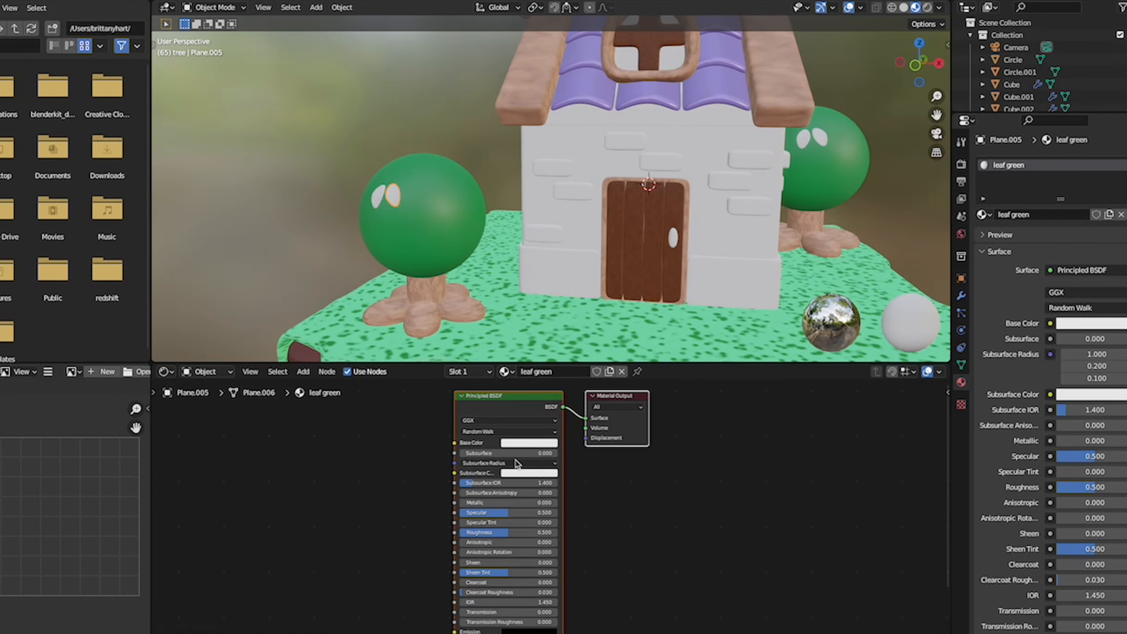
- Set the leaf green Base Color to a bright green with Hue about 0.355 and Value 0.8
click(519, 445)
drag(531, 346, 521, 329)
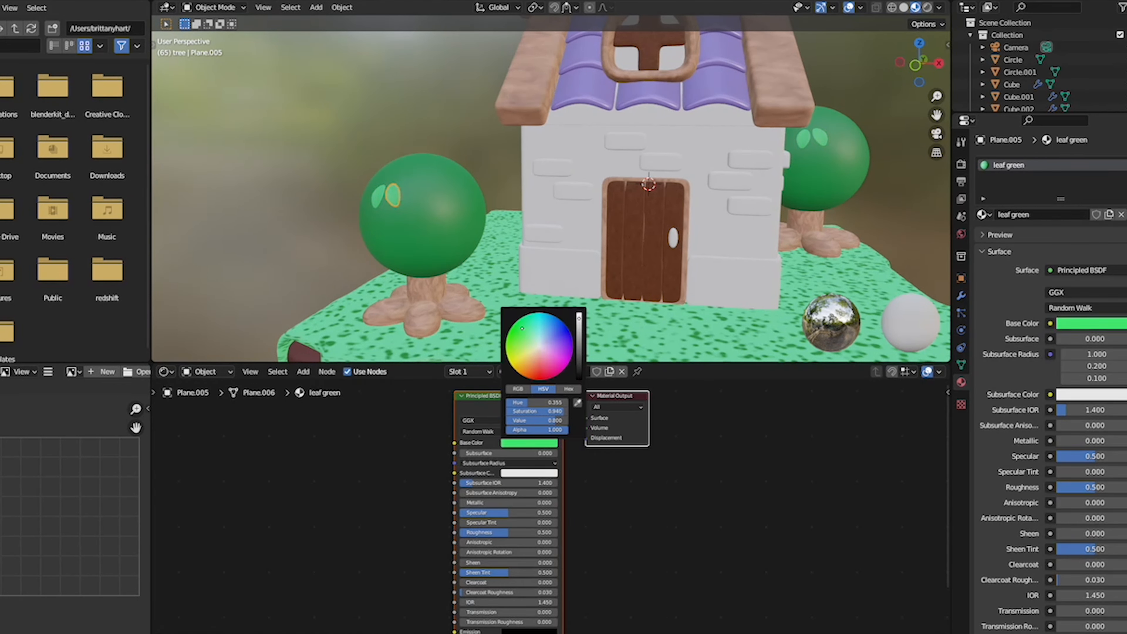
click(671, 520)
- Apply the roof tile material to the raised base trim around the bottom of the house walls
scroll(621, 213, down, 5)
middle_drag(630, 222, 631, 235)
scroll(666, 231, up, 4)
click(623, 250)
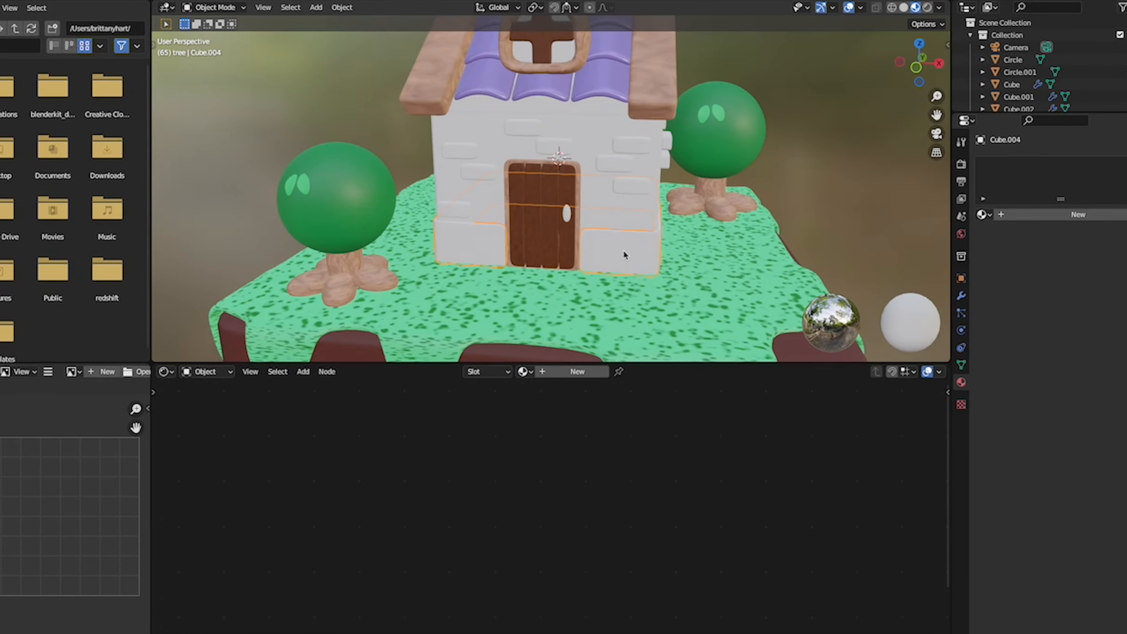
click(525, 371)
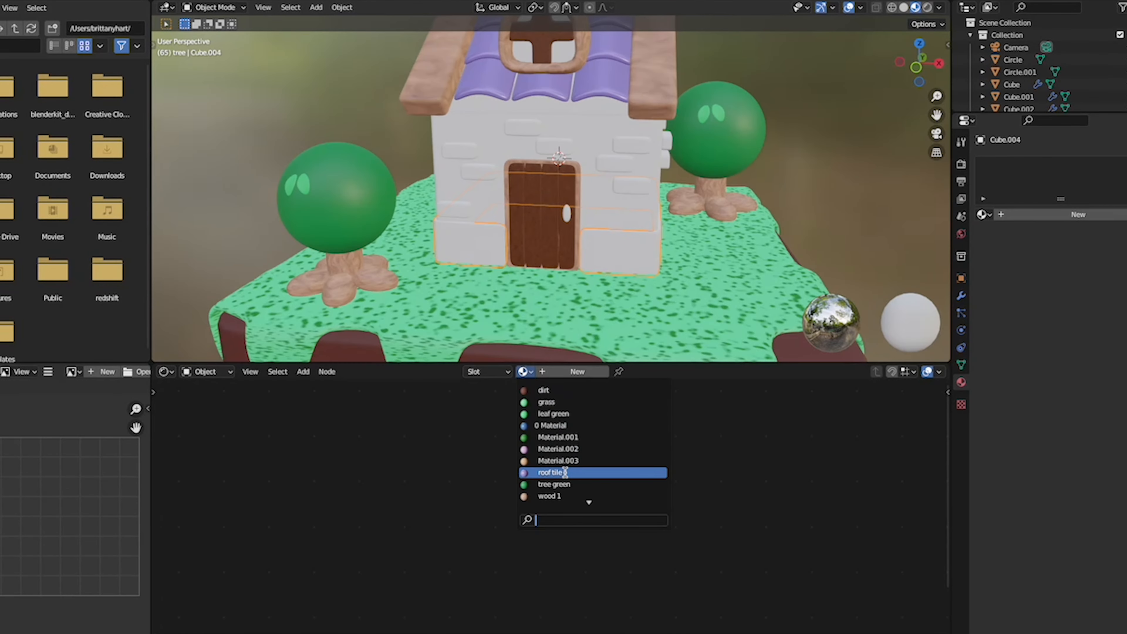
click(552, 472)
scroll(588, 287, up, 1)
scroll(589, 286, down, 3)
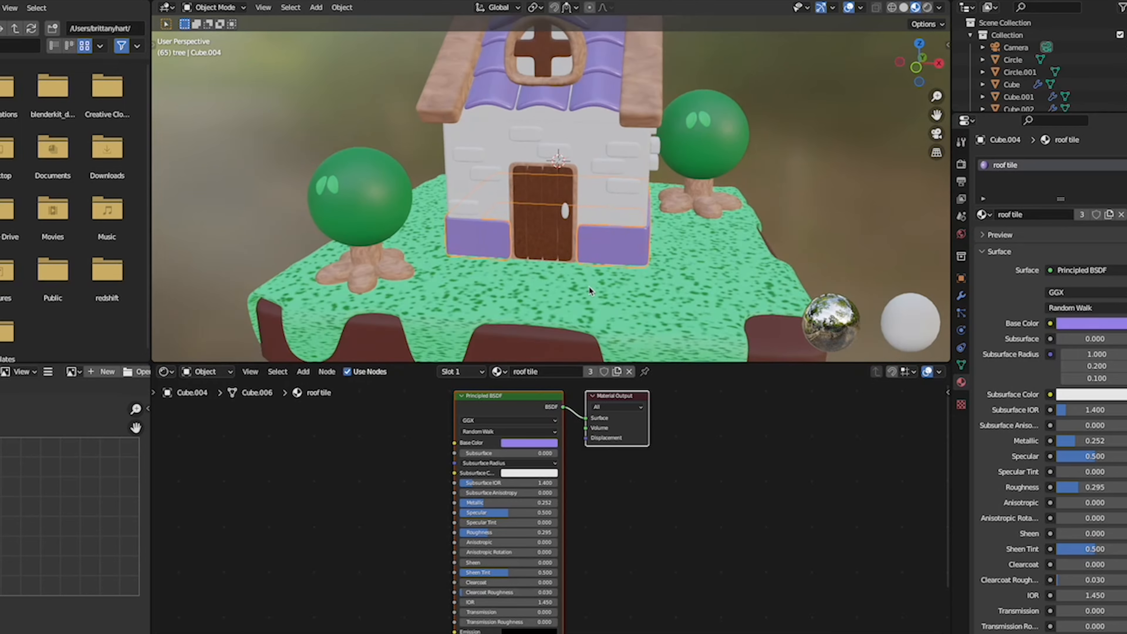
- Apply the roof tile material to the horizontal trim band around the top of the house walls, just under the roof
scroll(589, 287, right, 5)
scroll(589, 286, up, 4)
scroll(589, 287, left, 3)
scroll(588, 285, up, 2)
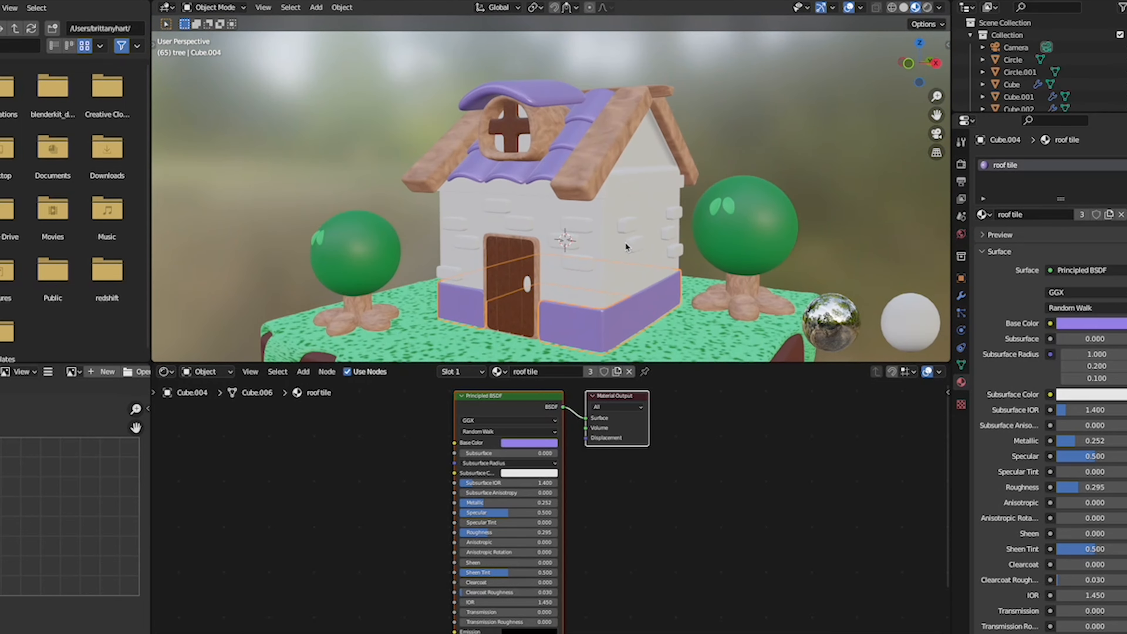
click(623, 188)
click(525, 371)
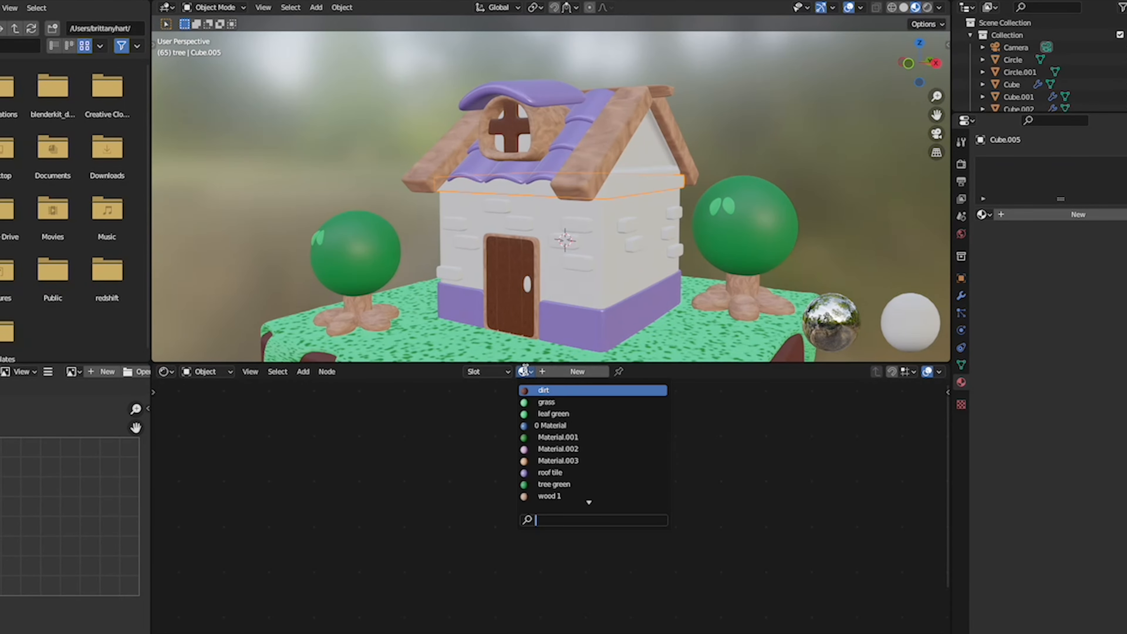
click(550, 472)
scroll(738, 153, left, 3)
scroll(738, 158, right, 3)
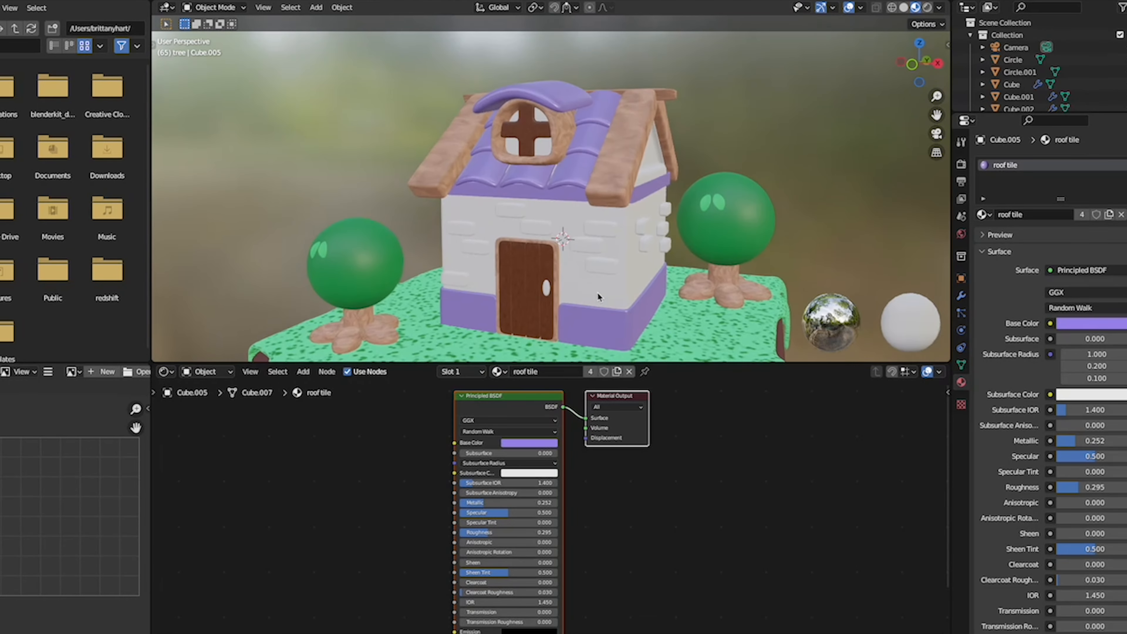
- Create a new material on the house walls and give it a warm off-white Base Color
click(597, 292)
scroll(596, 292, right, 2)
click(983, 214)
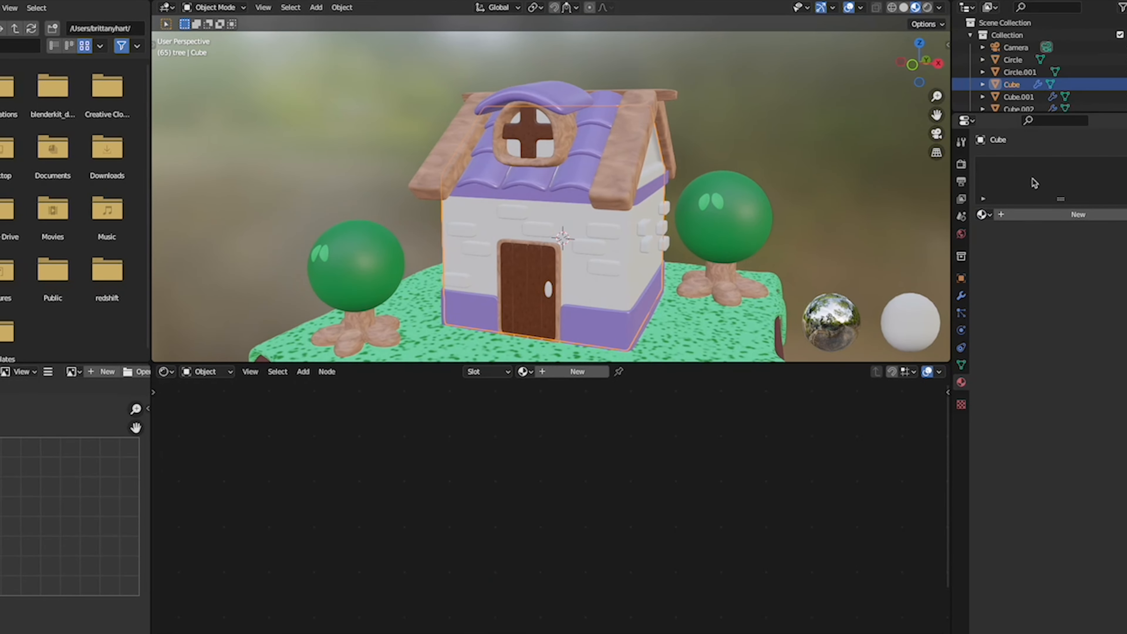
click(1074, 214)
click(536, 446)
click(536, 355)
drag(537, 353, 535, 353)
click(767, 118)
scroll(766, 117, left, 5)
scroll(766, 117, right, 5)
scroll(766, 117, up, 3)
scroll(769, 122, left, 2)
- Create a new material on the wall bricks with a grey Base Color of Value 0.273 and Roughness 0.718
click(468, 289)
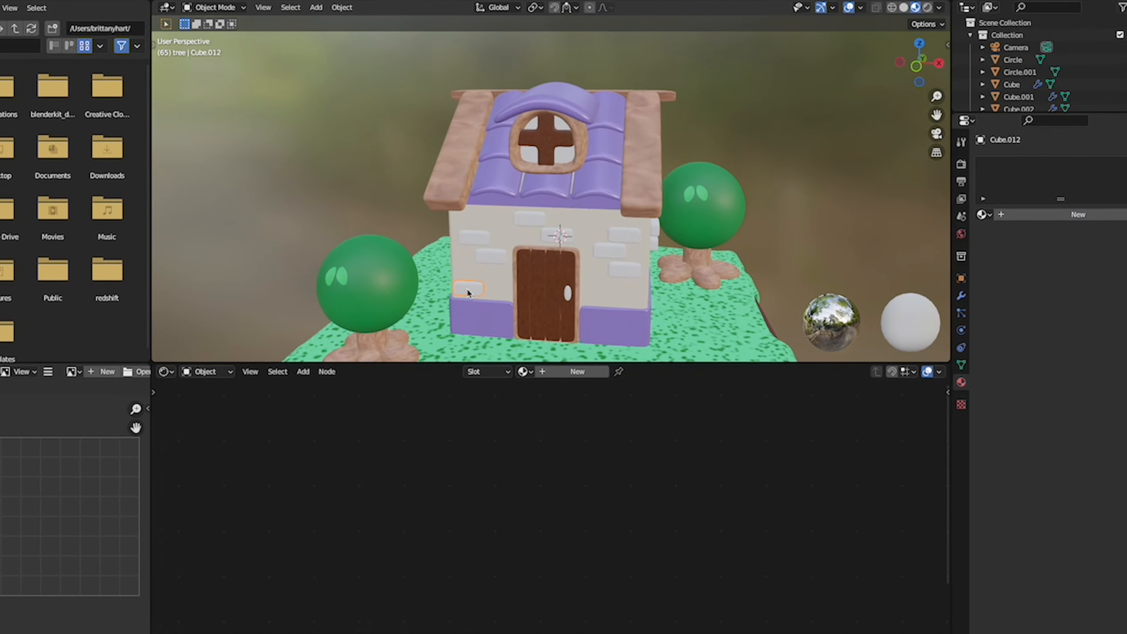
click(550, 371)
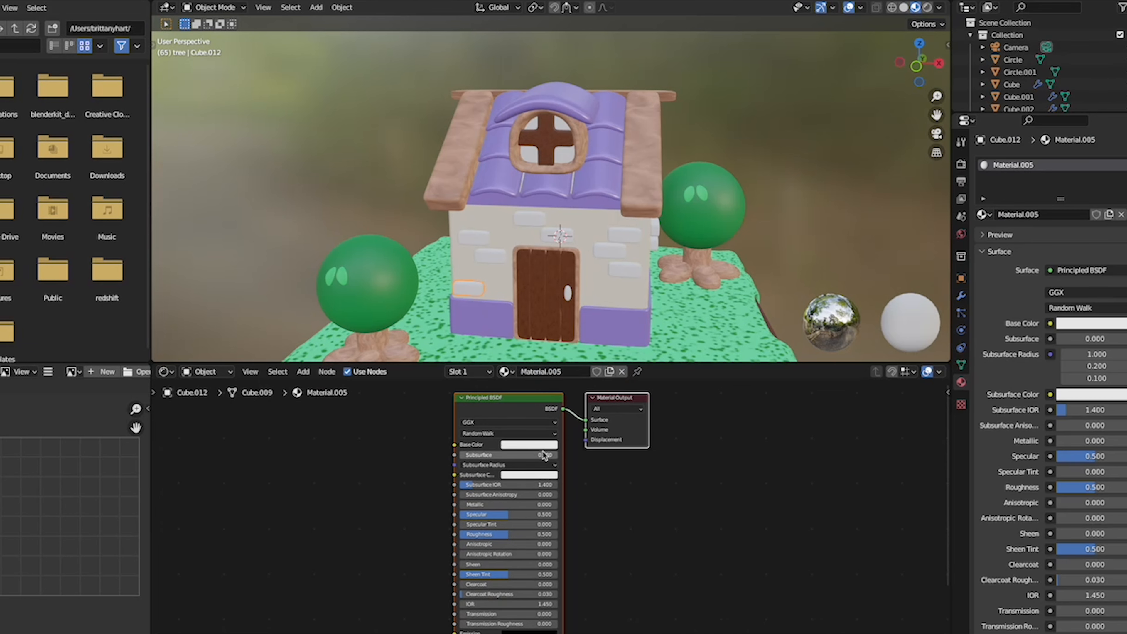
click(528, 445)
drag(579, 320, 581, 351)
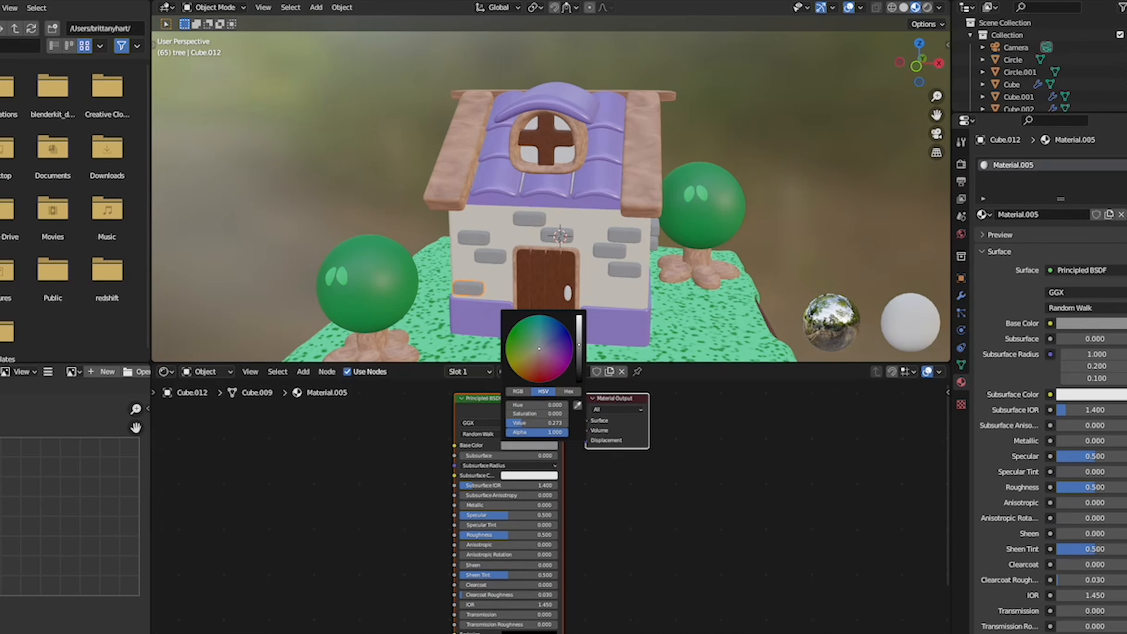
drag(510, 534, 531, 535)
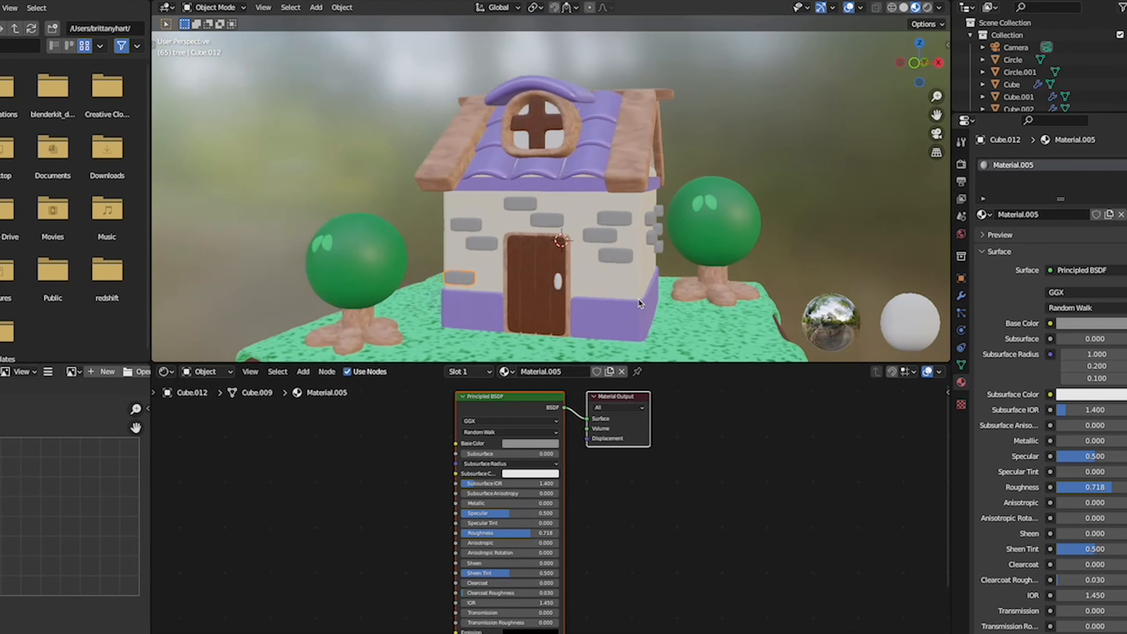
middle_drag(639, 304, 642, 305)
- Apply the grey brick material to the door handle and rename the material stone
click(573, 287)
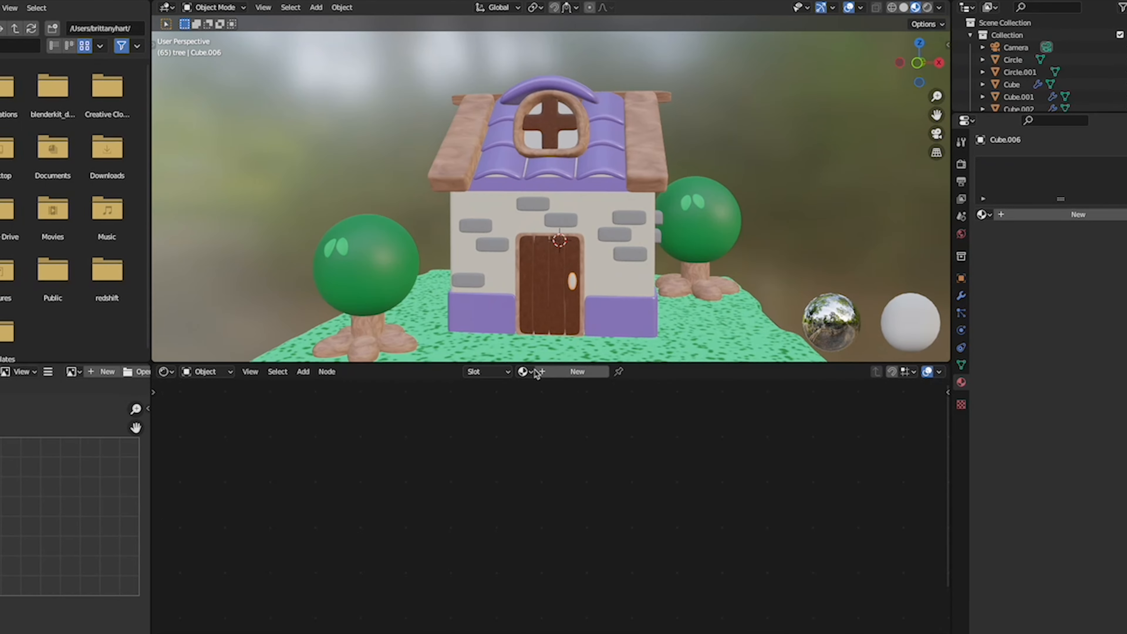
click(526, 373)
scroll(562, 444, down, 2)
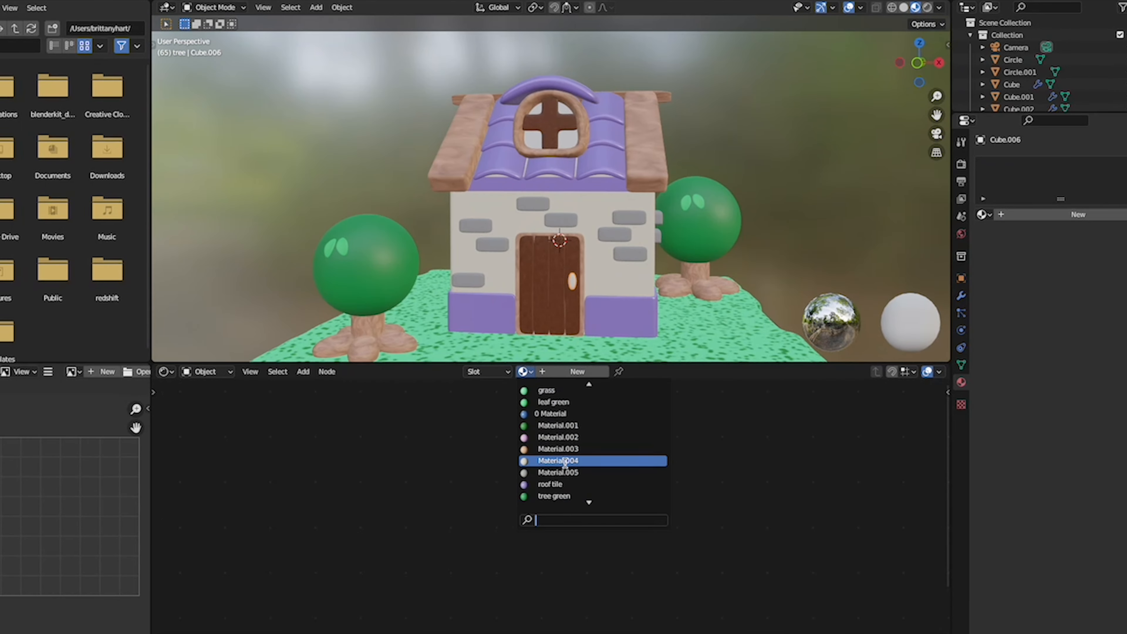
click(559, 460)
key(ctrl+a)
text(sto)
click(716, 498)
scroll(683, 248, down, 5)
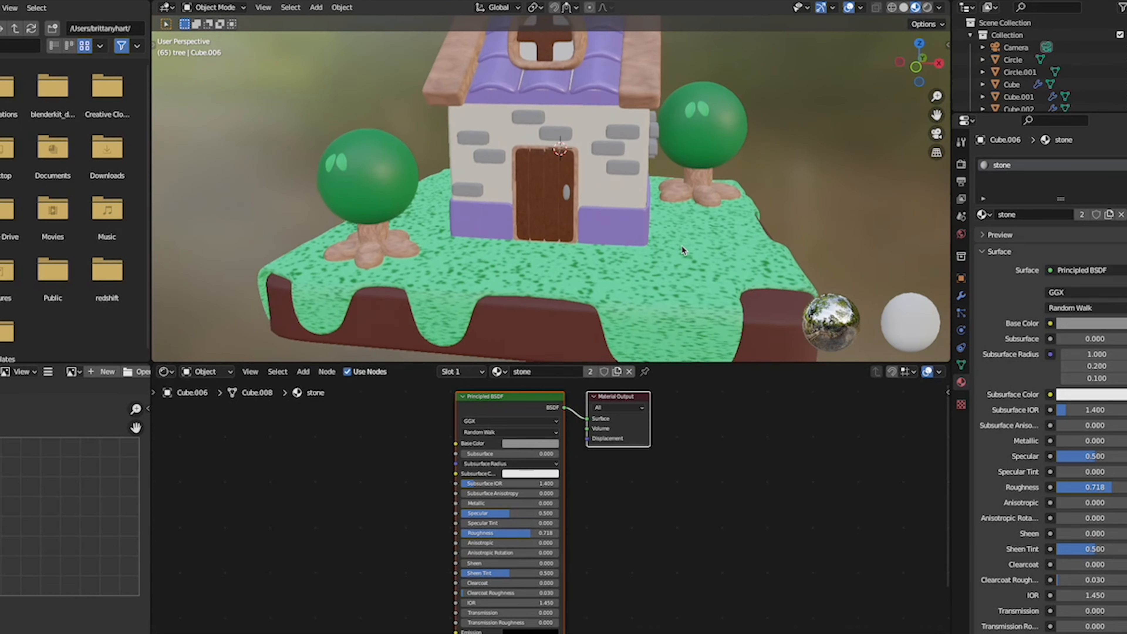
- Create a new material named light on the round window pane behind the cross bars
scroll(683, 249, down, 4)
scroll(682, 247, up, 10)
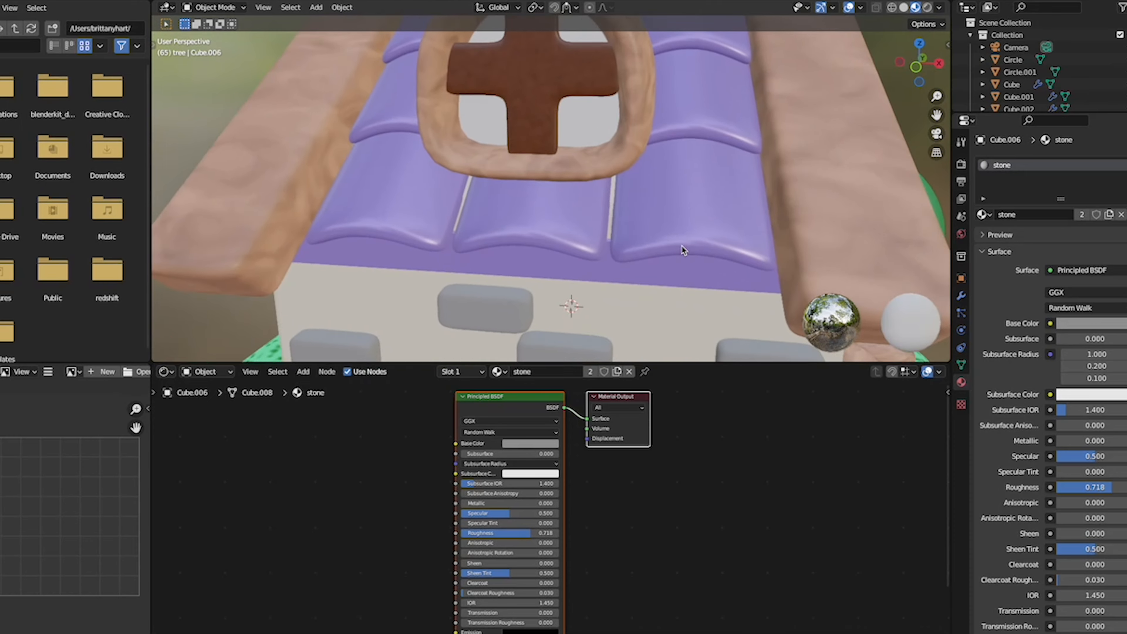
click(592, 218)
key(shift+s)
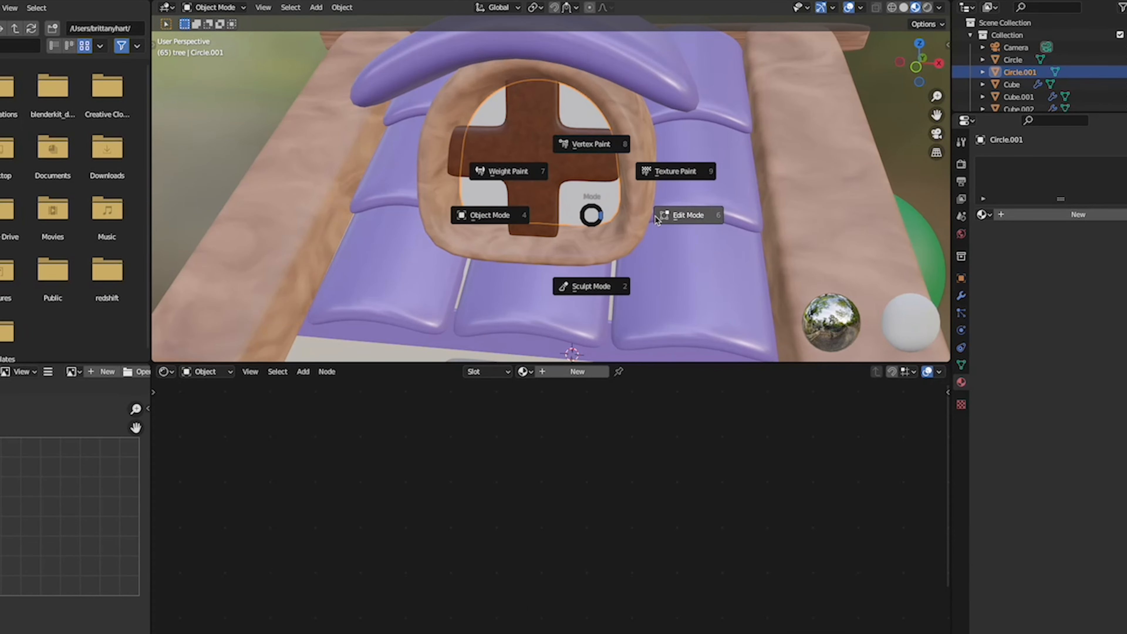
click(577, 373)
double_click(552, 372)
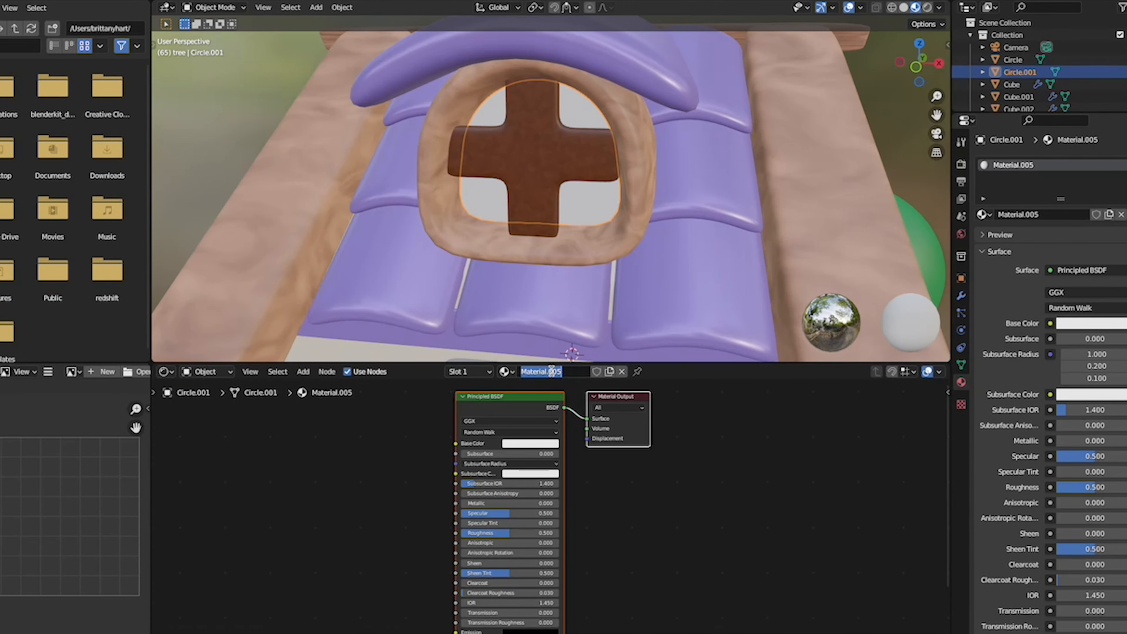
text(light)
key(Return)
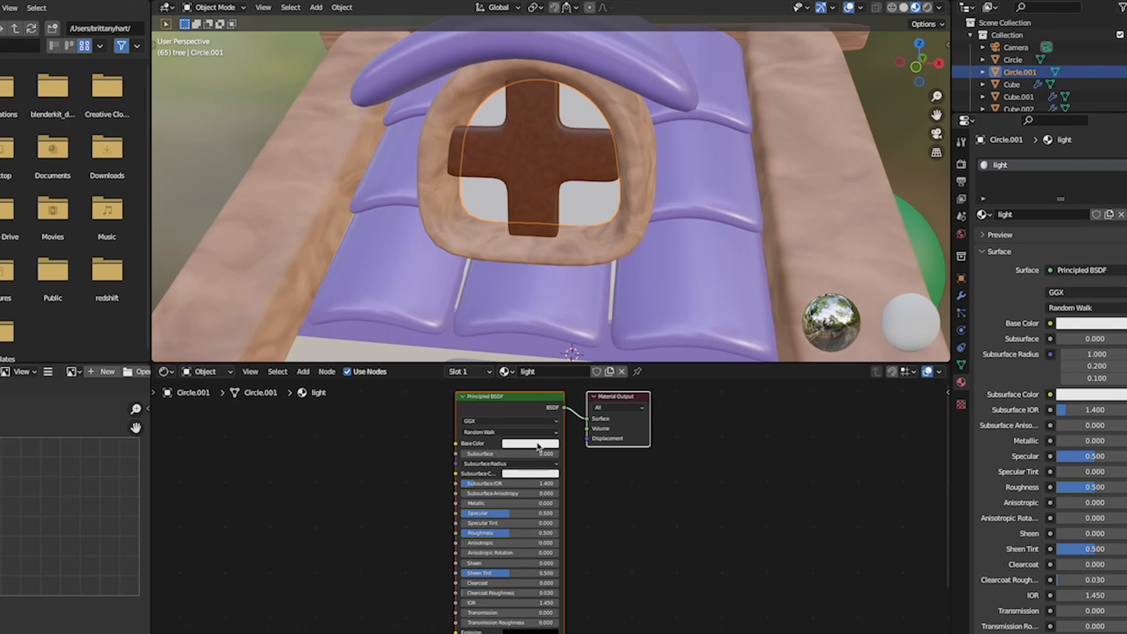
- Give the light material a pale yellow Base Color and a pale yellow Emission colour with Emission Strength 1.7
click(537, 444)
click(537, 444)
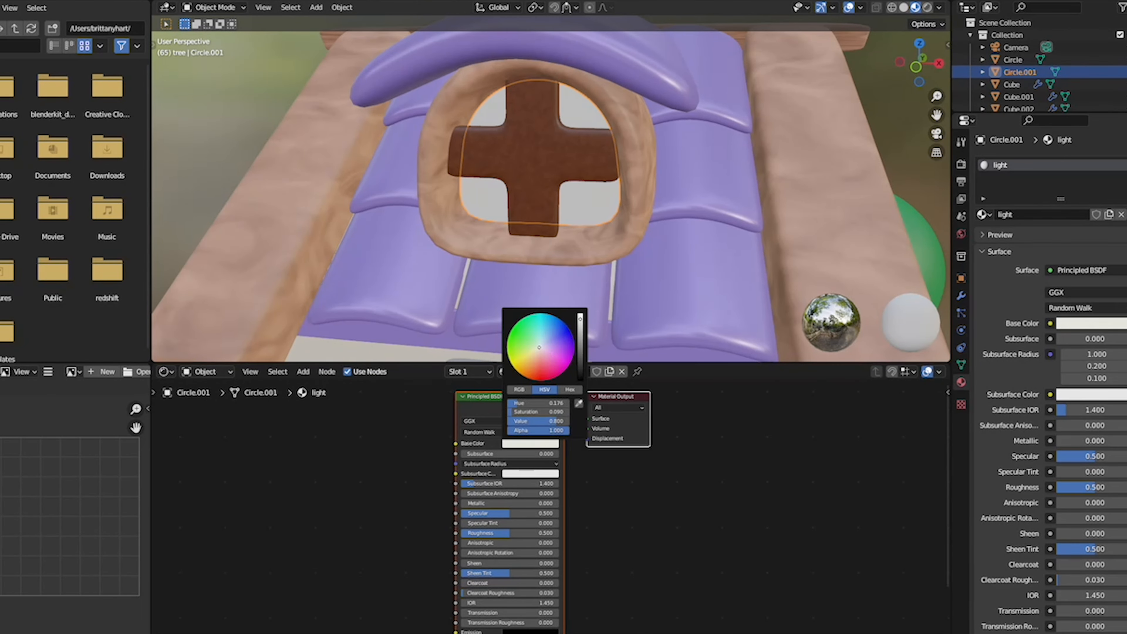
drag(536, 350, 537, 351)
scroll(486, 576, down, 5)
click(520, 531)
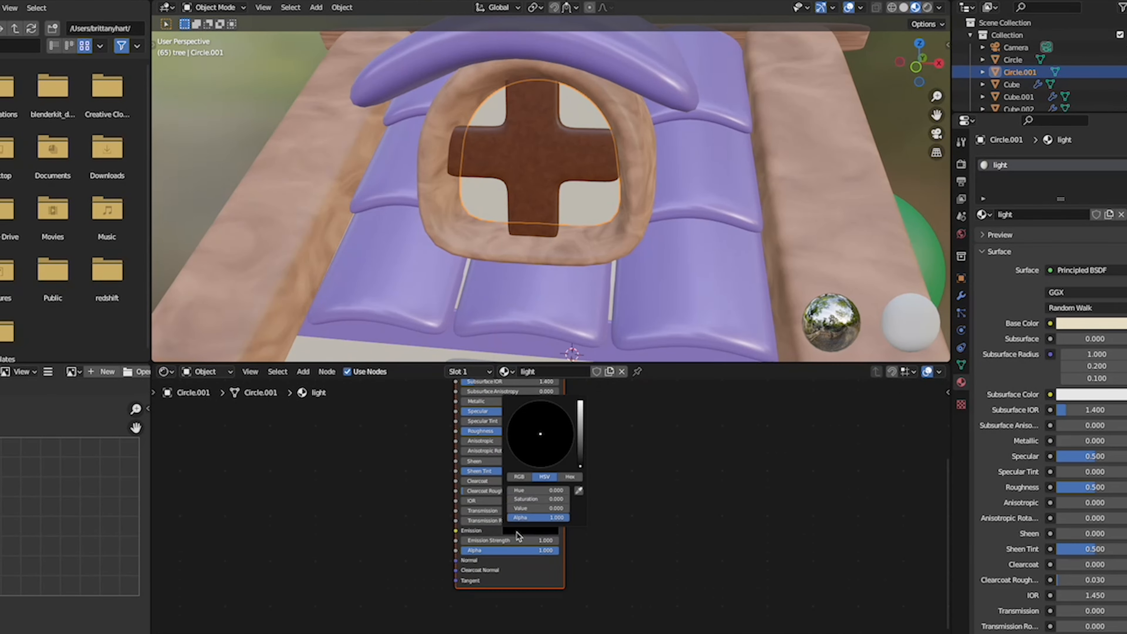
drag(580, 447, 580, 406)
click(535, 437)
drag(479, 541, 510, 542)
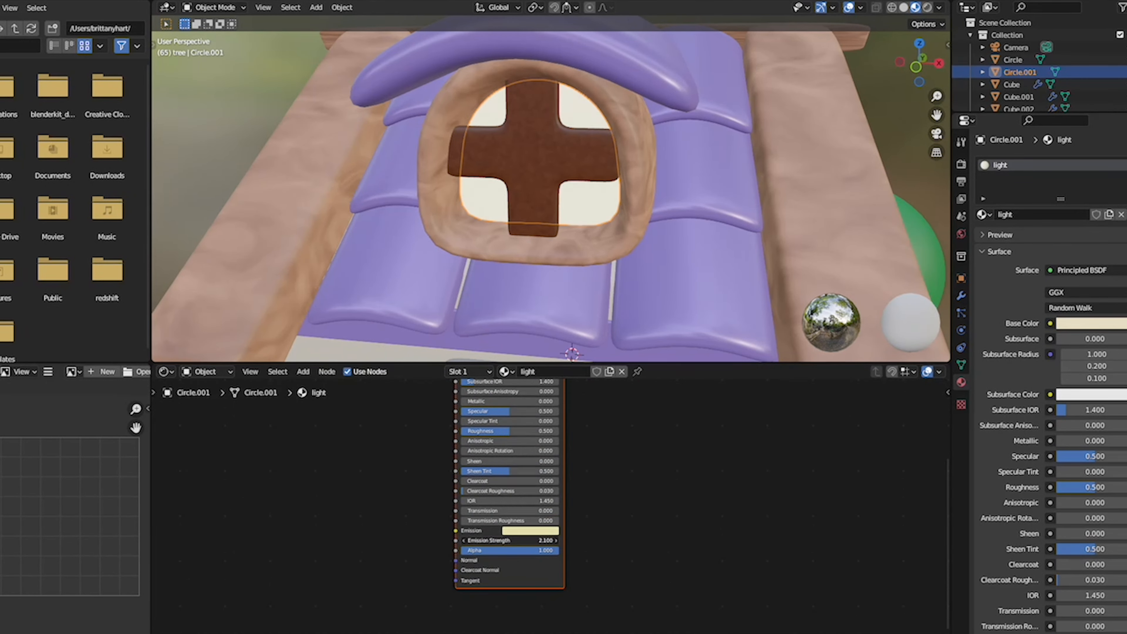
scroll(730, 238, down, 3)
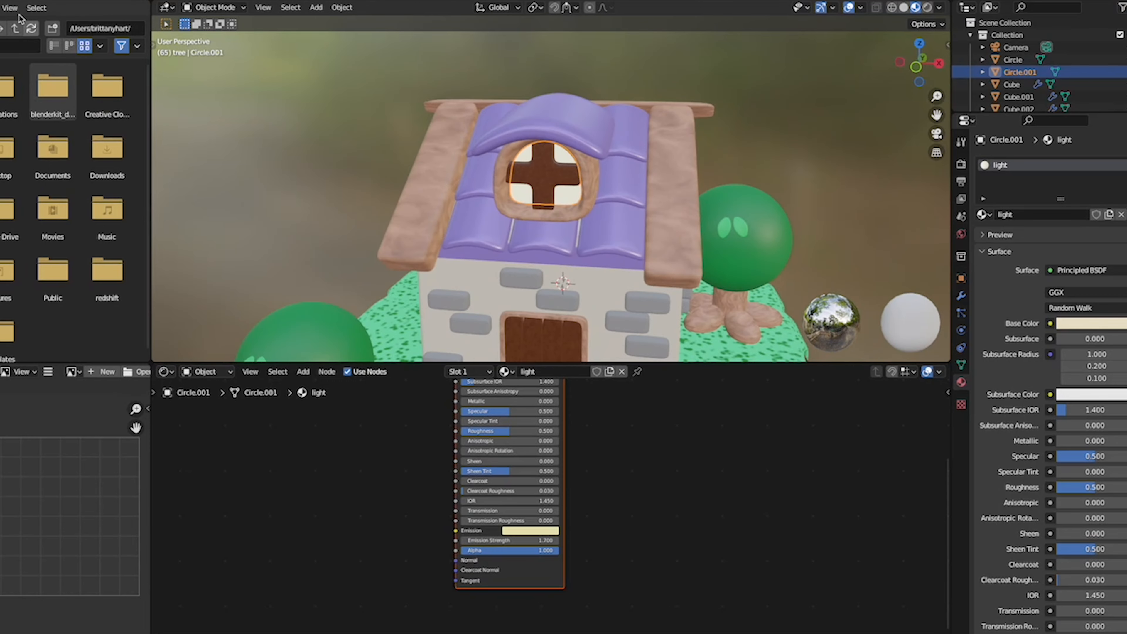
- Preview the coloured house in rendered shading and inspect the whole scene in the large layout viewport
click(5, 1)
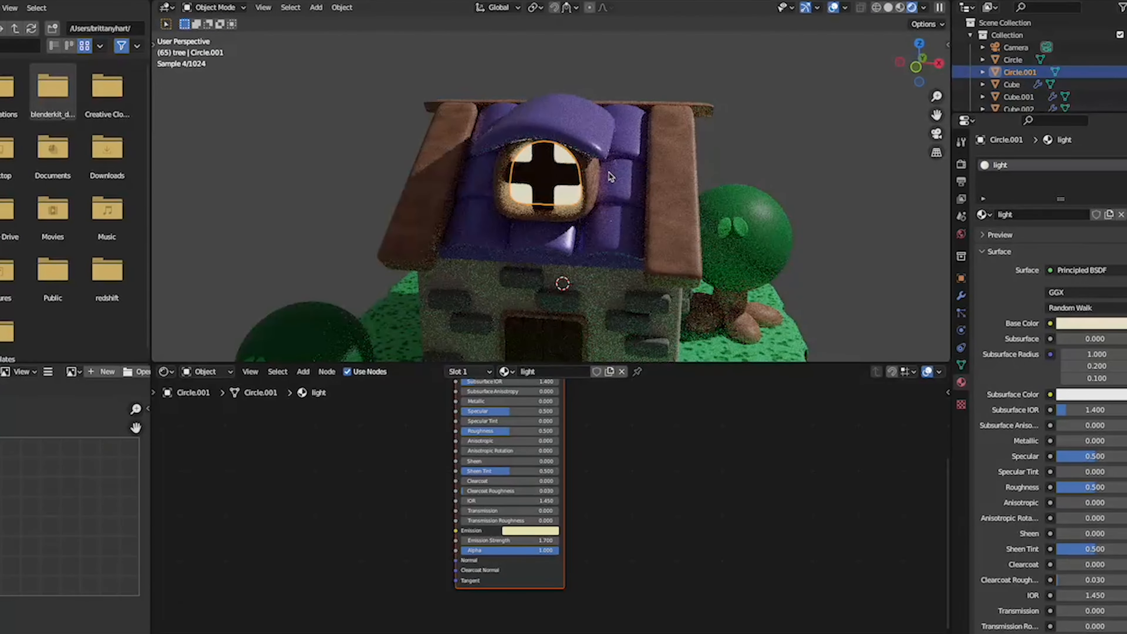
middle_drag(555, 178, 607, 171)
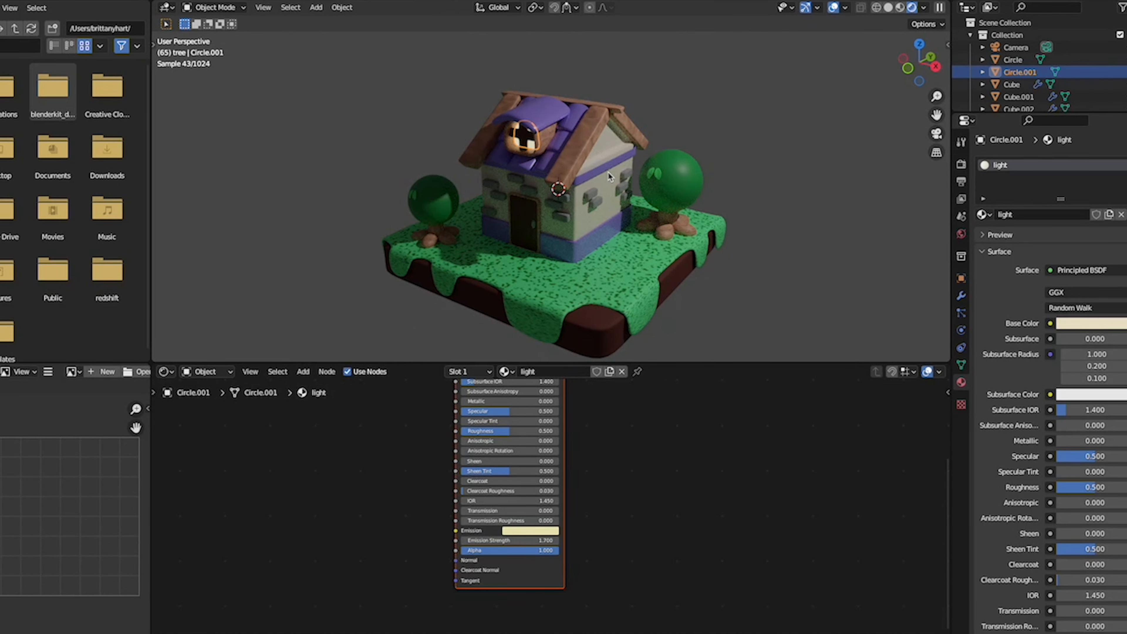
middle_drag(607, 173, 852, 91)
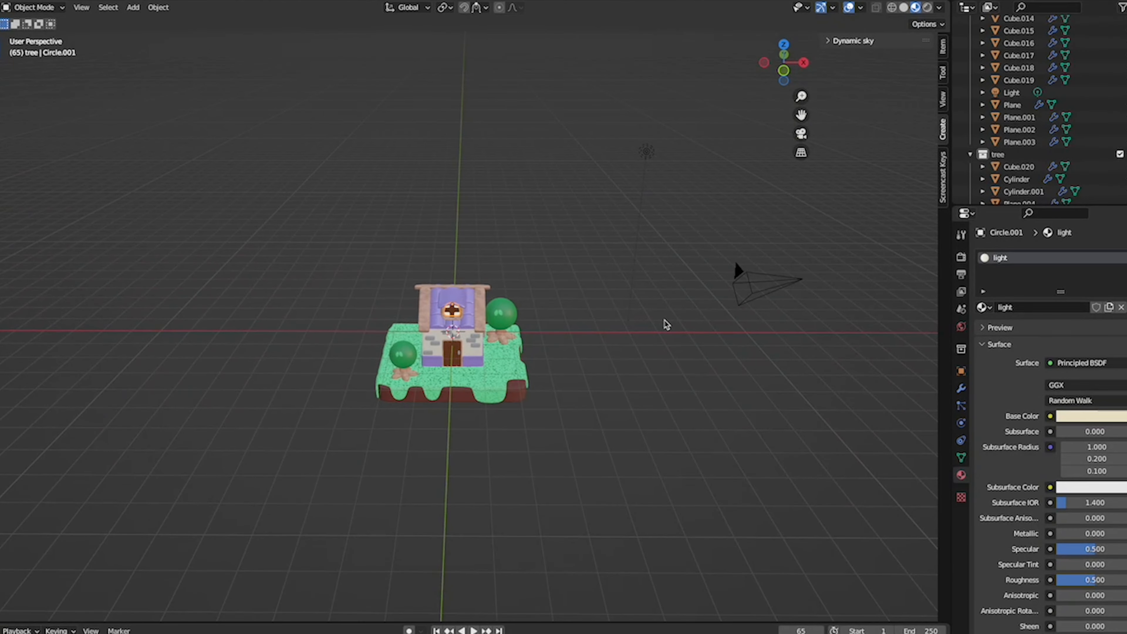
scroll(558, 437, up, 5)
scroll(557, 437, right, 8)
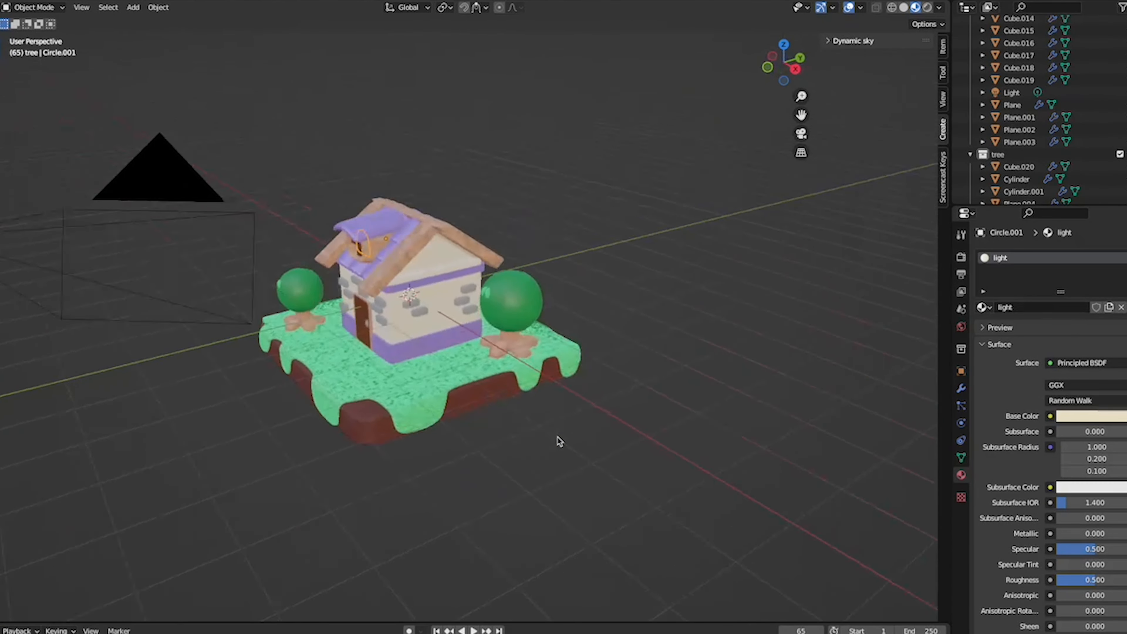
scroll(558, 437, right, 20)
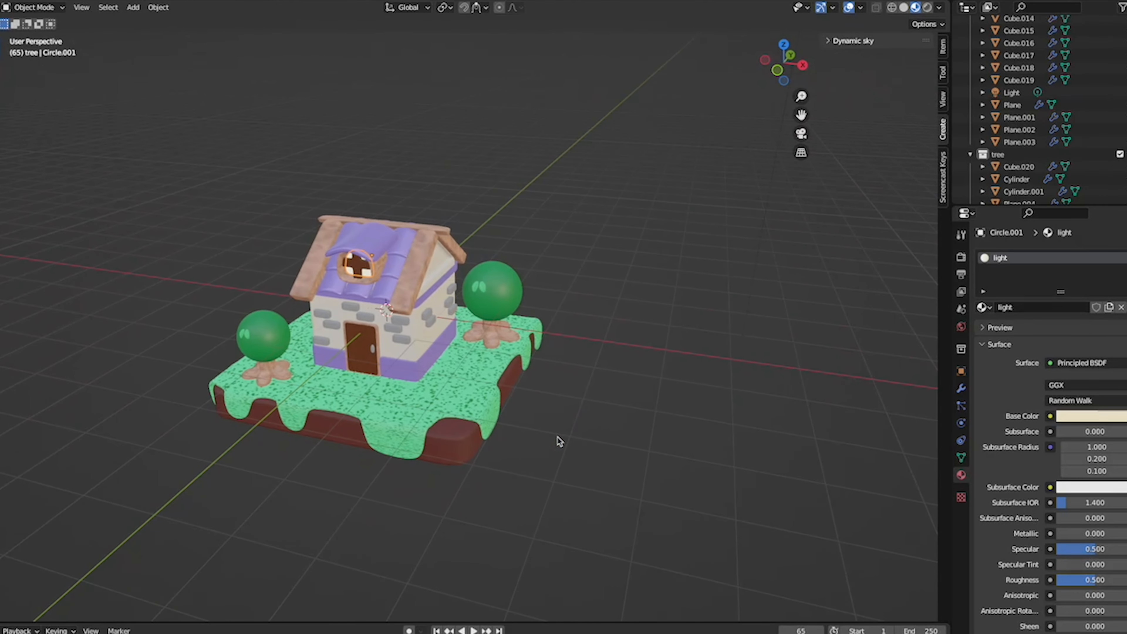
scroll(558, 438, right, 4)
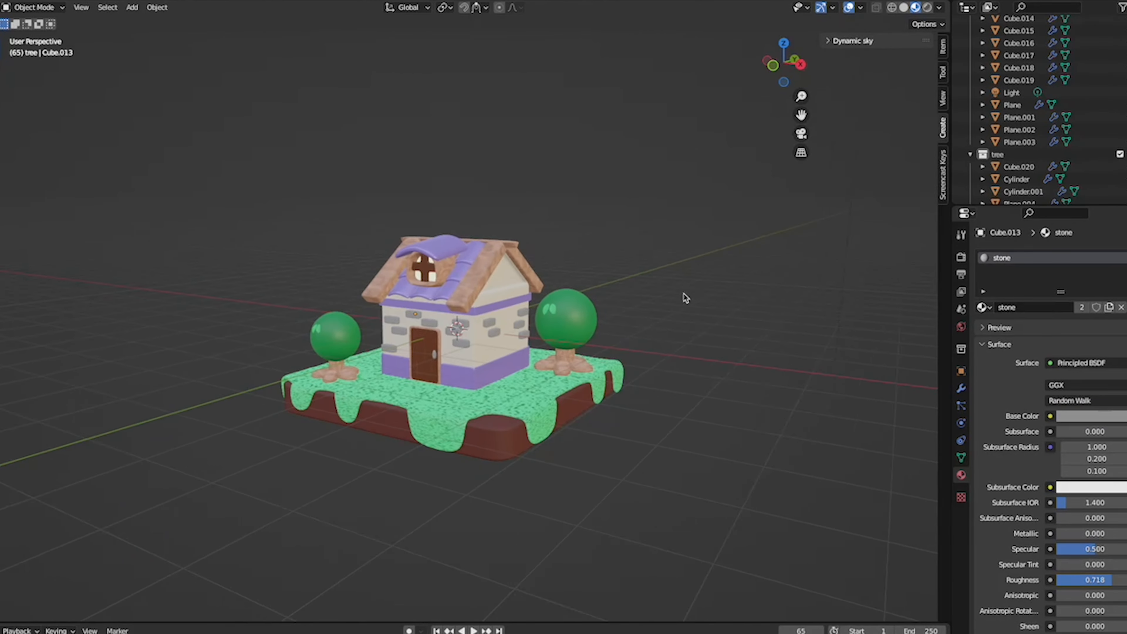
- Select the camera, enable the Camera to View lock, and look through the camera
scroll(683, 292, down, 6)
middle_drag(585, 361, 583, 339)
click(547, 251)
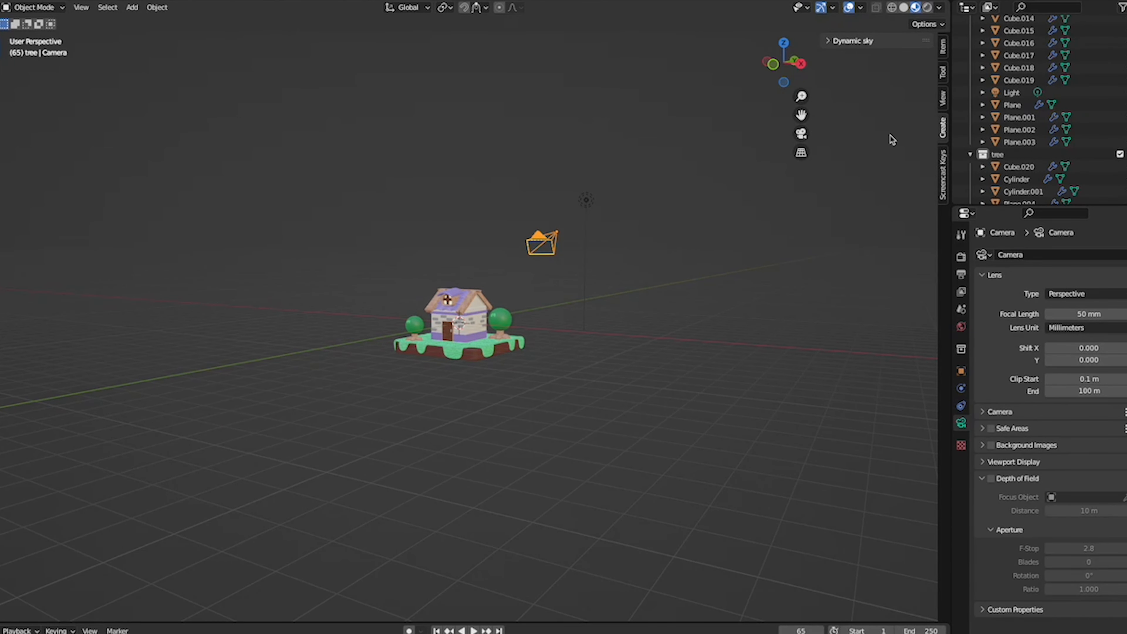
click(942, 98)
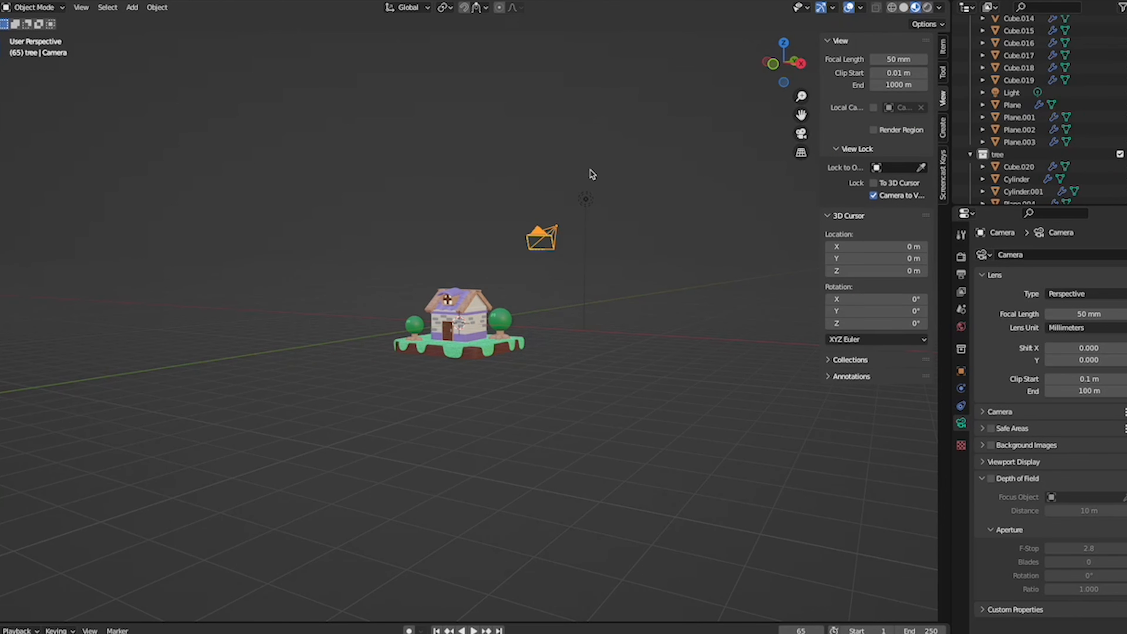
key(KP_0)
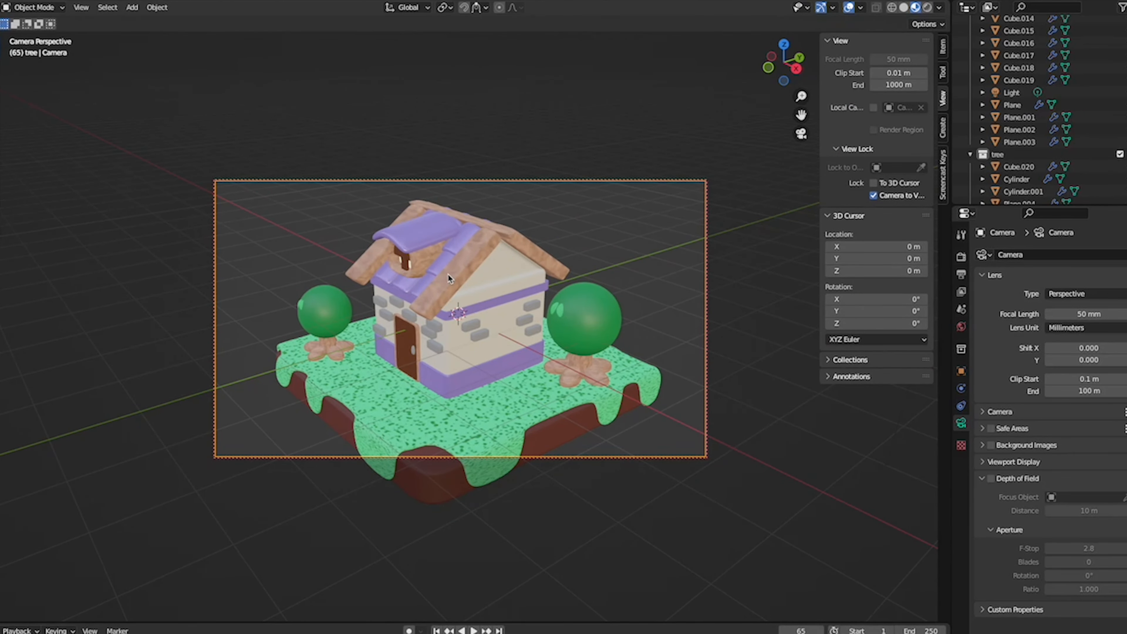
- Frame the front of the house with both trees inside the camera view and turn off the Camera to View lock
scroll(447, 274, left, 8)
shift+scroll(447, 274, left, 3)
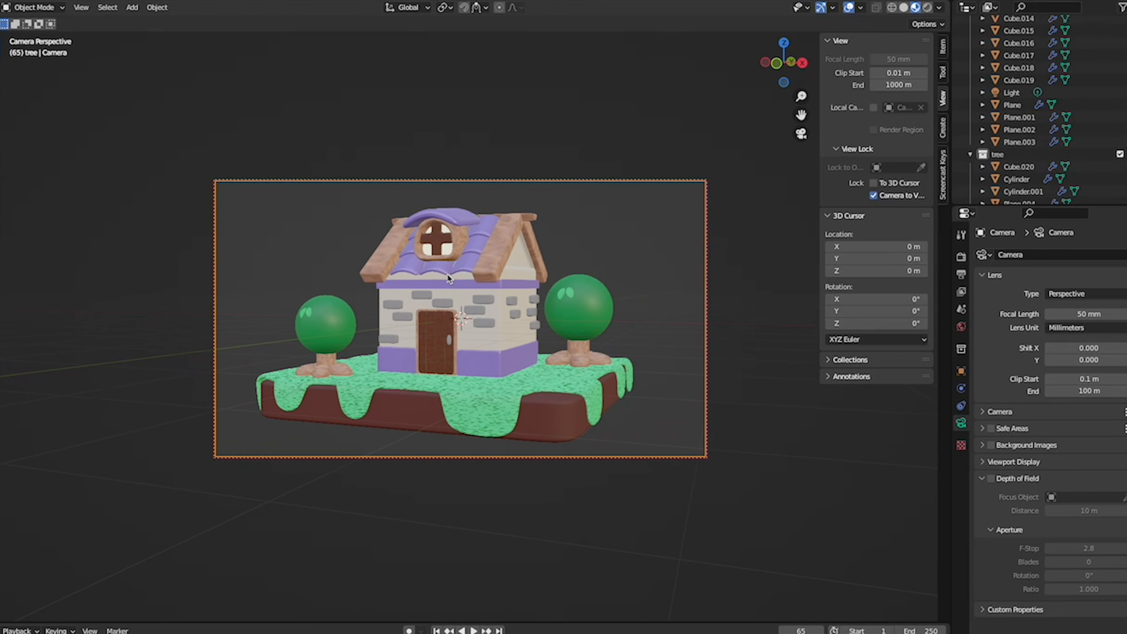
shift+scroll(447, 272, left, 1)
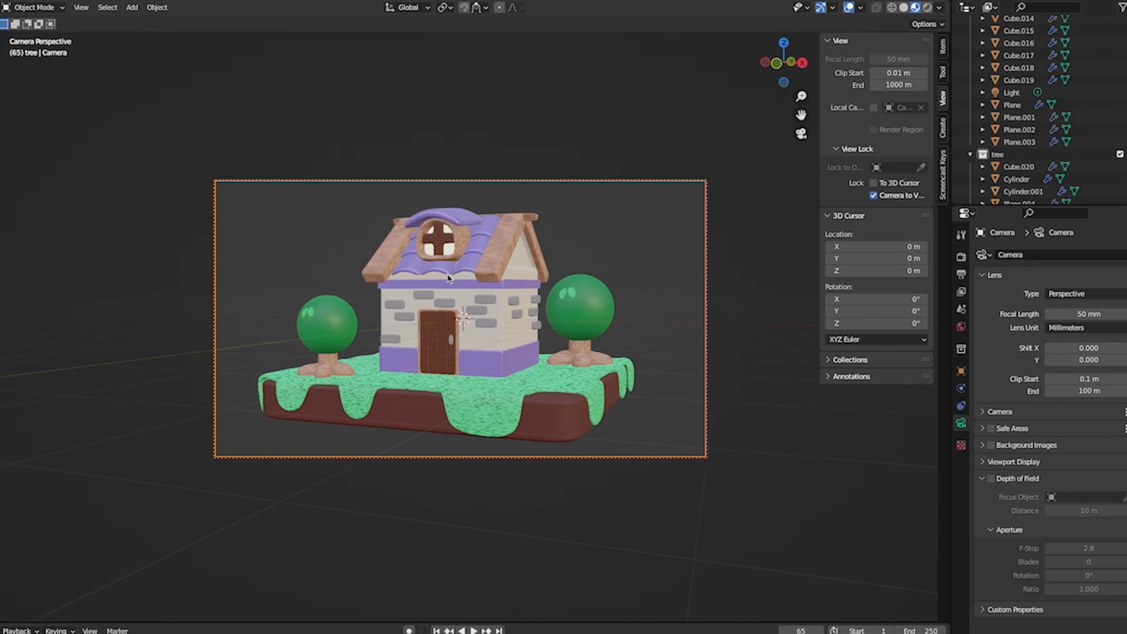
shift+scroll(447, 273, left, 1)
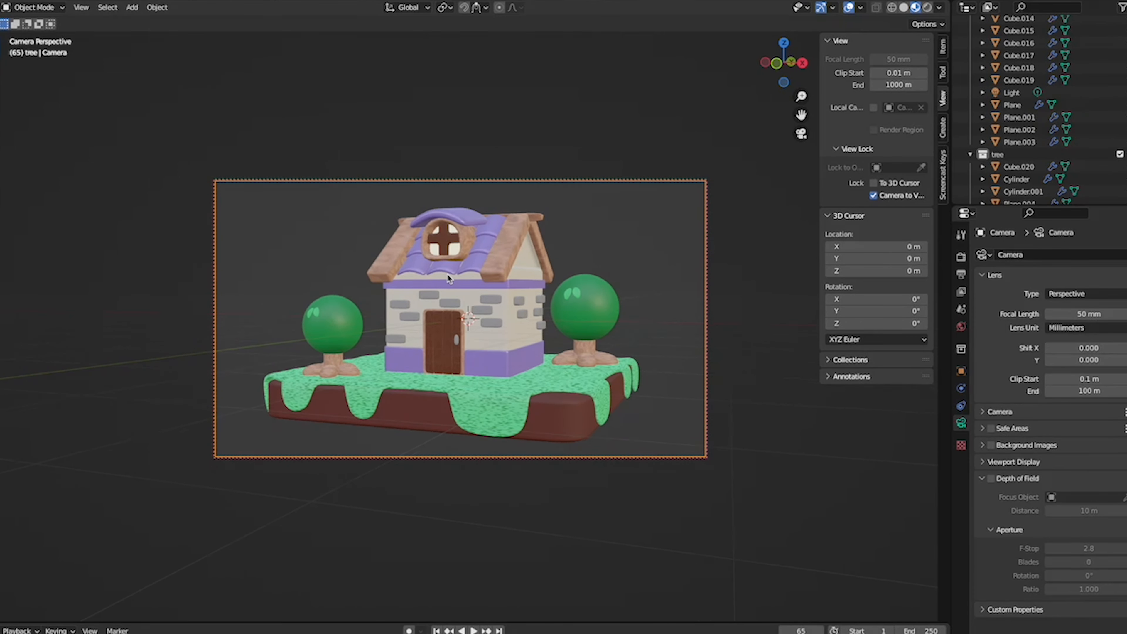
shift+scroll(447, 272, right, 1)
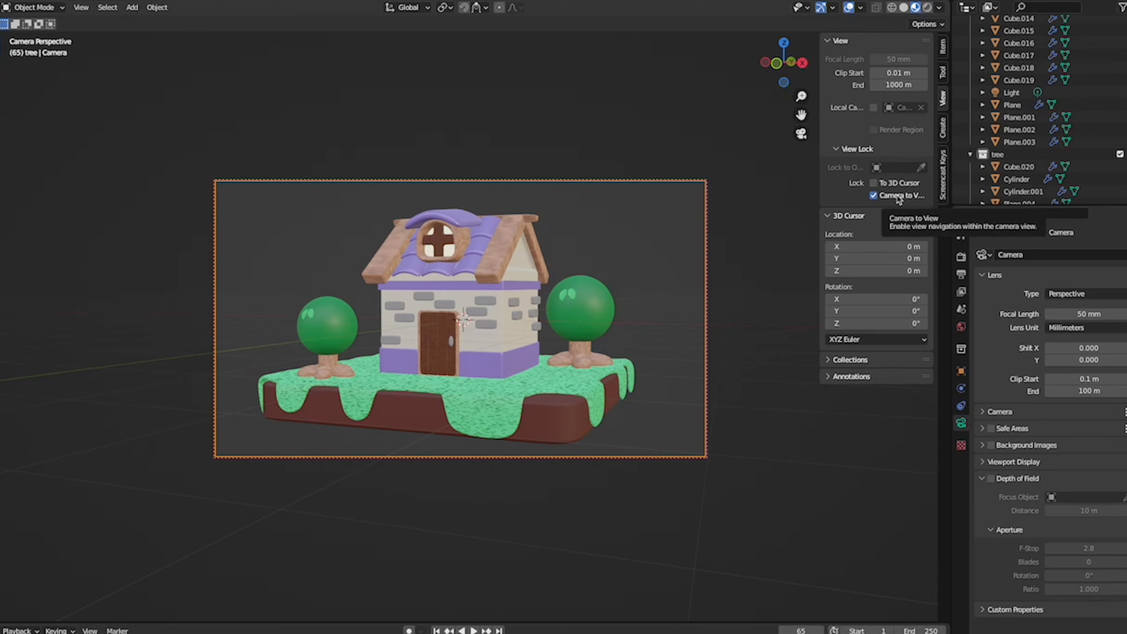
click(874, 196)
- Leave the camera view and delete the scene's existing light
mouse_move(604, 390)
middle_down()
mouse_move(577, 388)
mouse_move(604, 391)
middle_up()
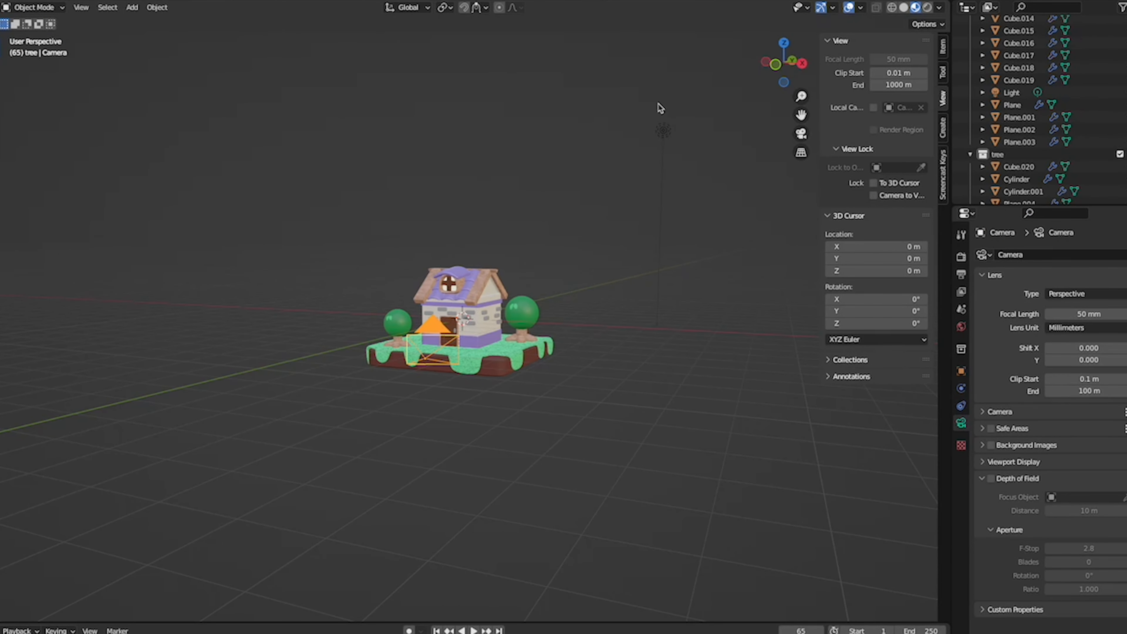
click(663, 130)
key(Delete)
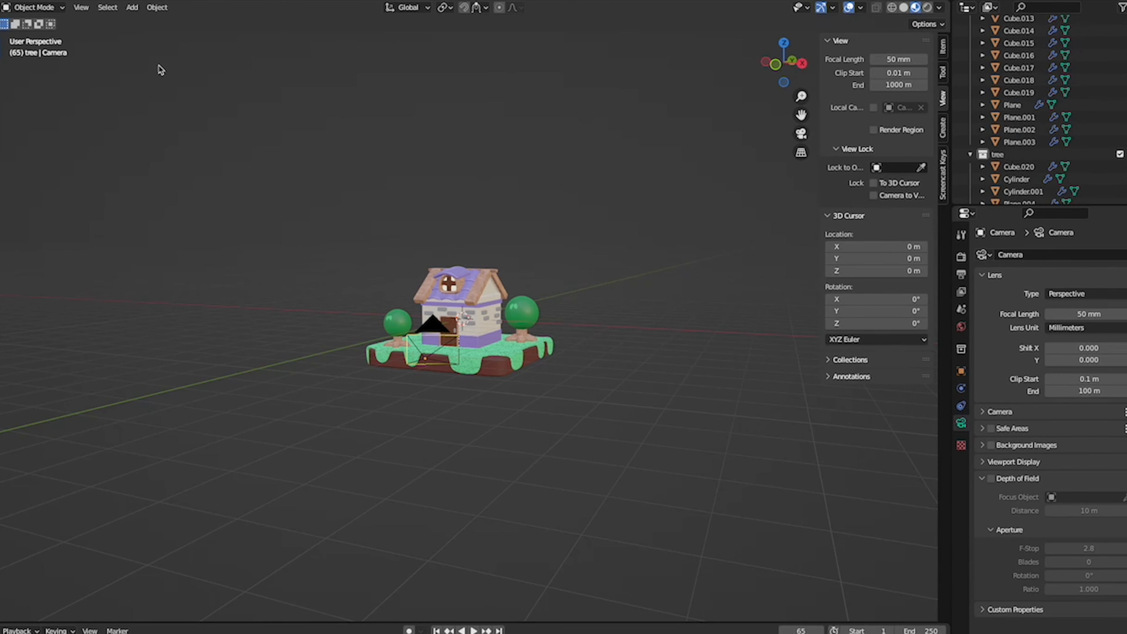
- Make sure the Lighting: Tri-lighting add-on is enabled in the add-on preferences, filtering the add-ons by light
click(23, 3)
click(114, 151)
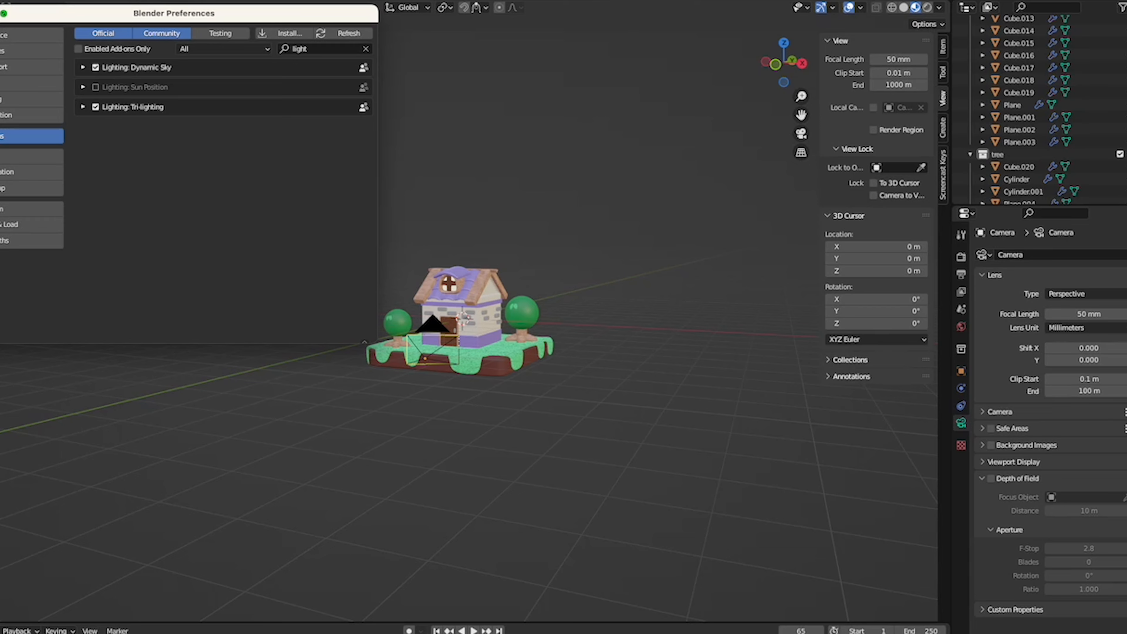
click(0, 13)
scroll(443, 222, up, 5)
scroll(442, 222, right, 3)
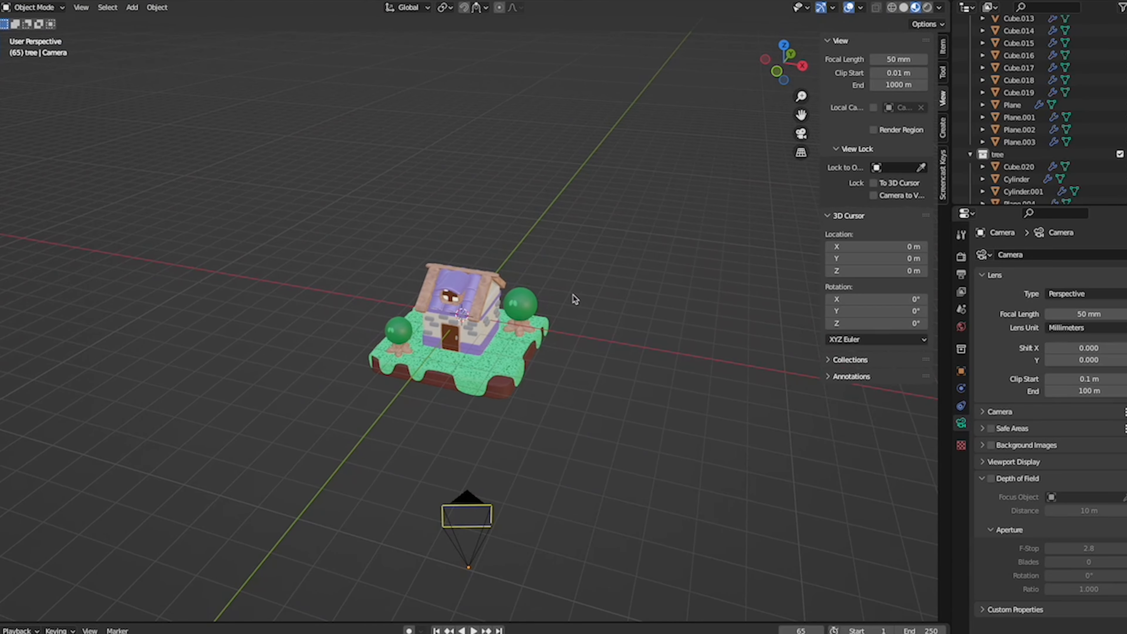
scroll(587, 300, down, 5)
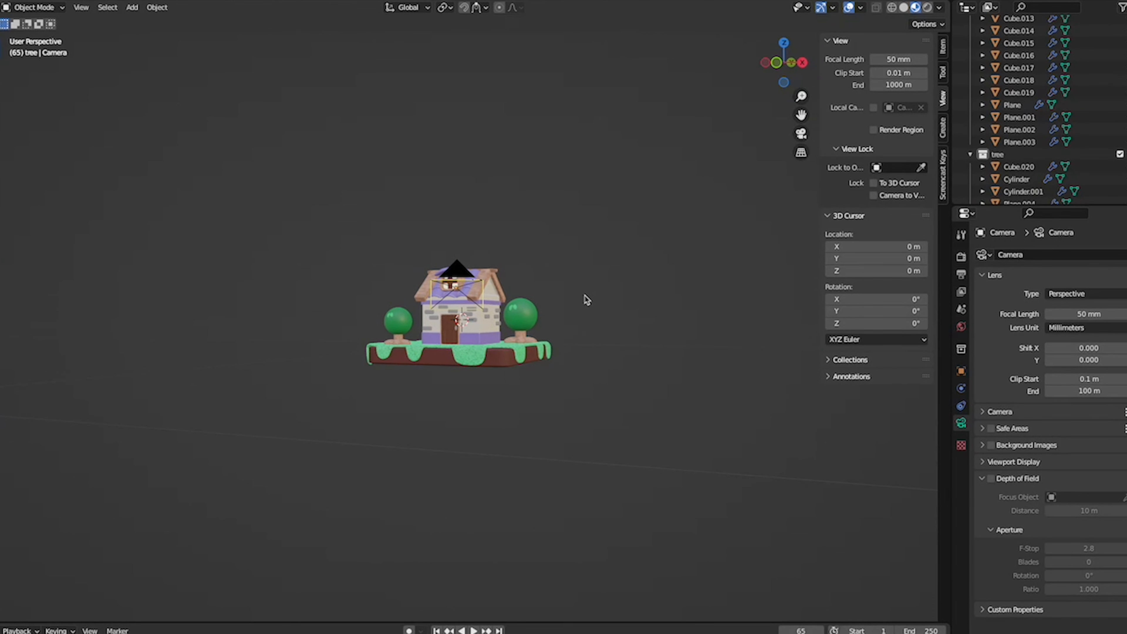
- Add a set of three-point lights aimed at the main house body
scroll(587, 301, up, 3)
scroll(491, 291, up, 5)
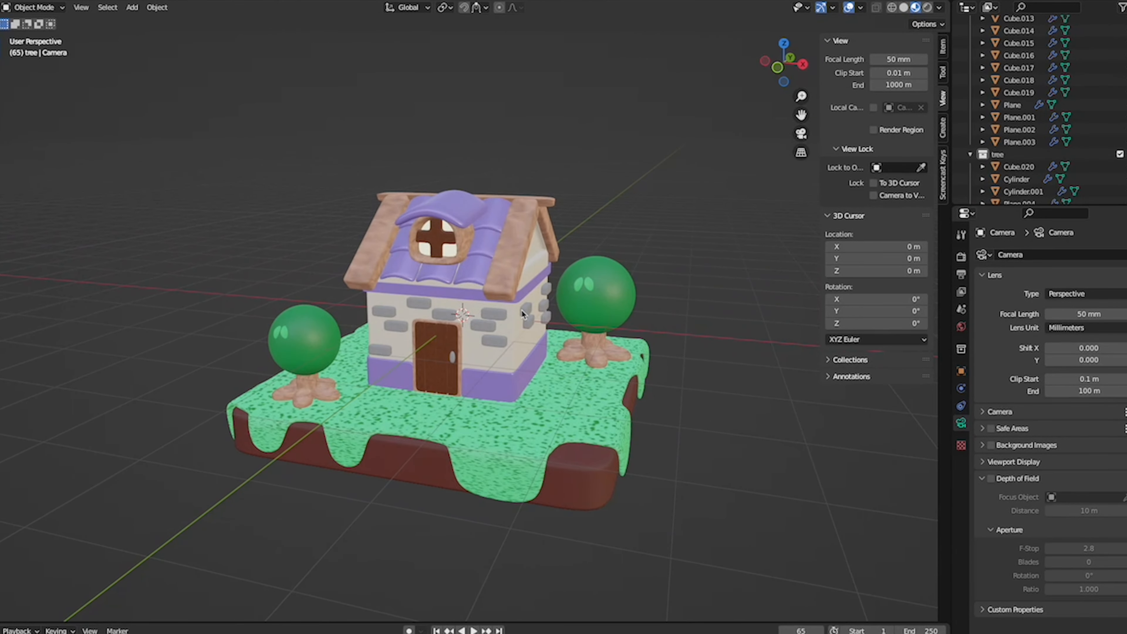
click(534, 258)
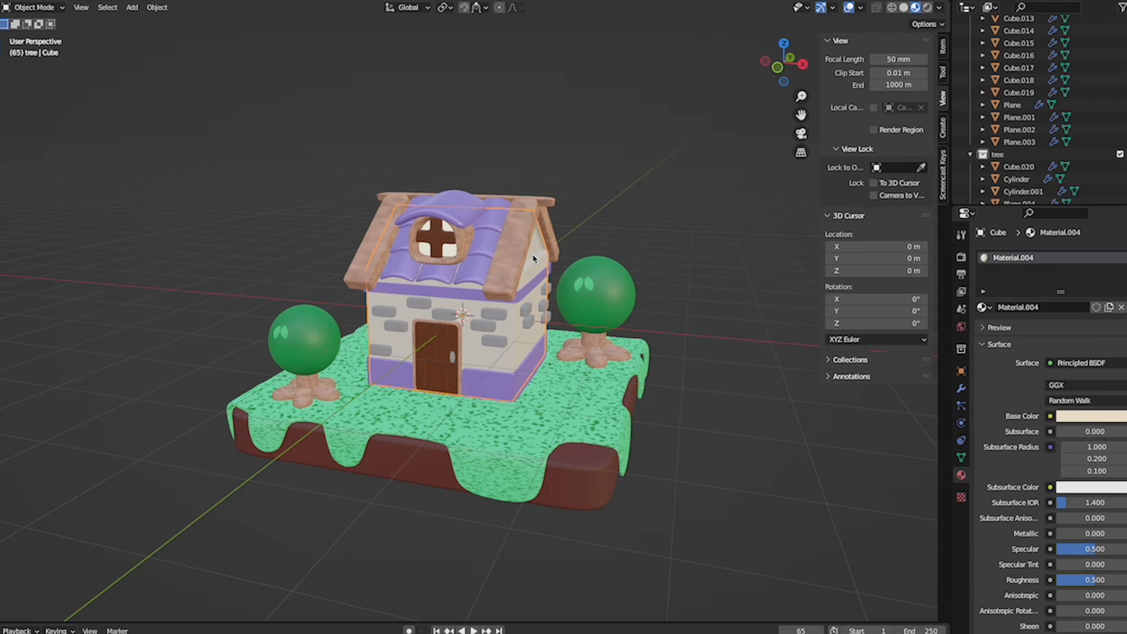
key(shift+a)
mouse_move(515, 410)
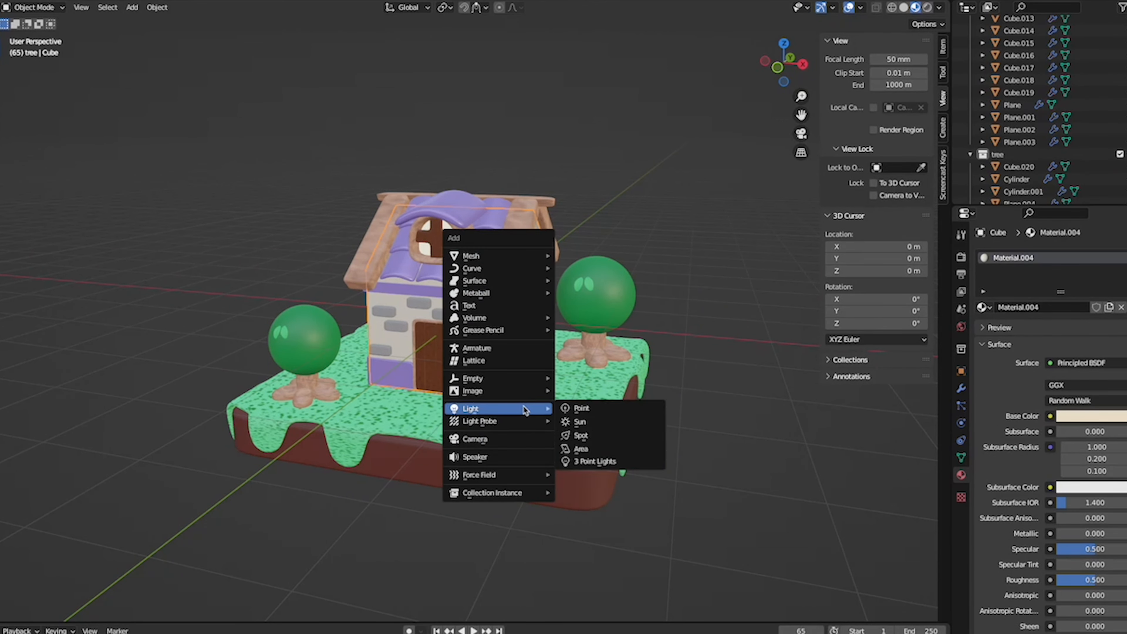
click(622, 461)
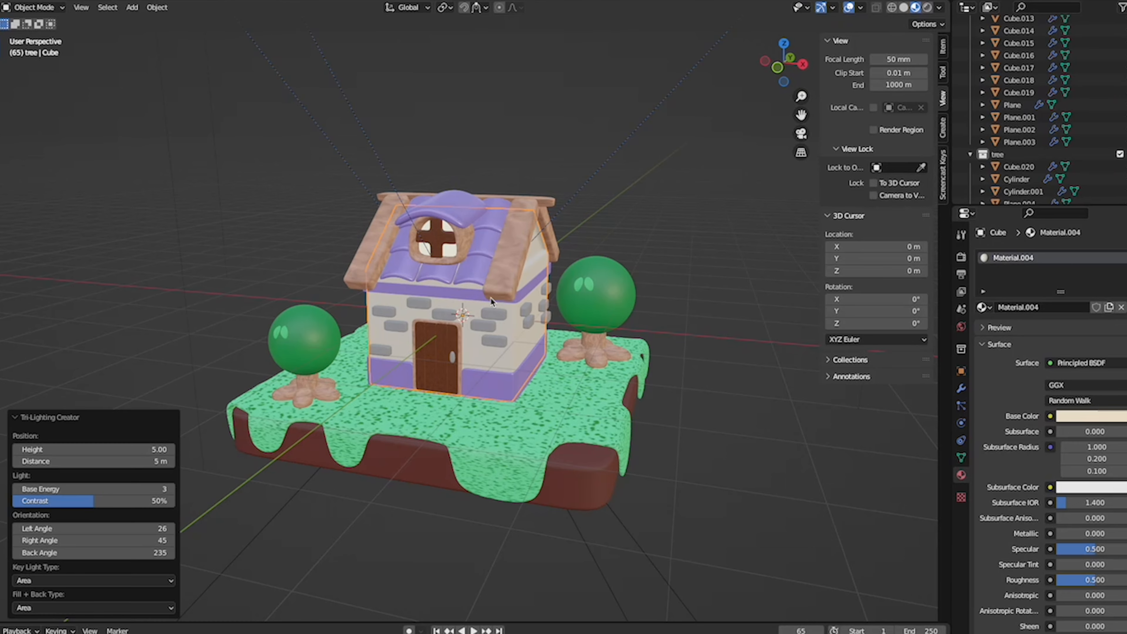
- Select all three lights and move them down about 2 m along the Z axis
scroll(490, 296, down, 6)
click(336, 168)
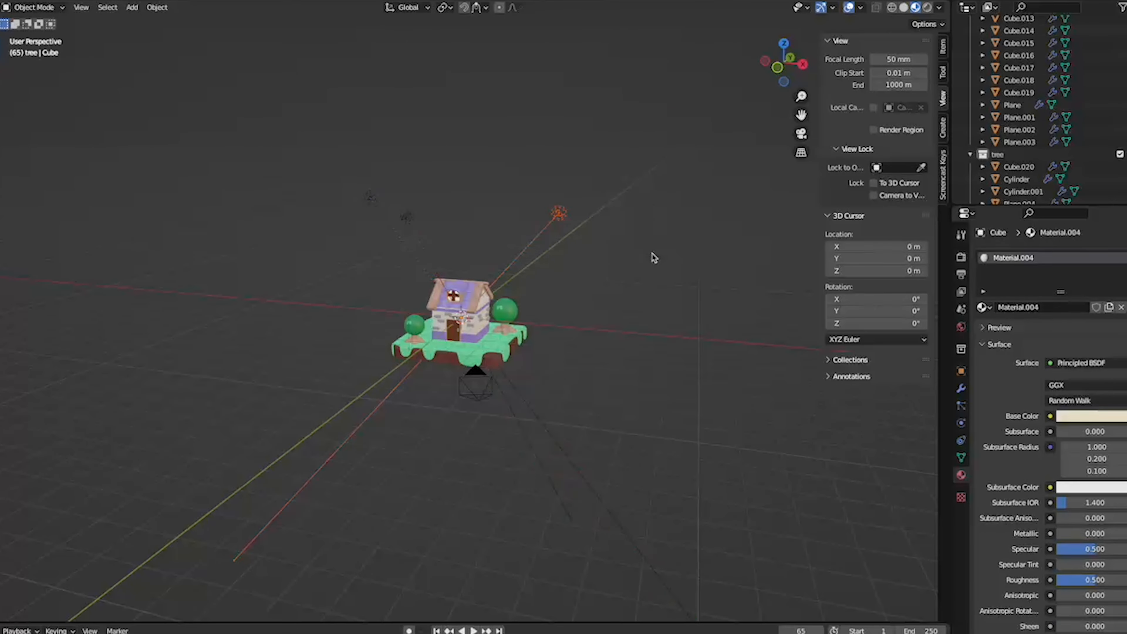
drag(321, 116, 641, 228)
key(g)
key(z)
click(609, 250)
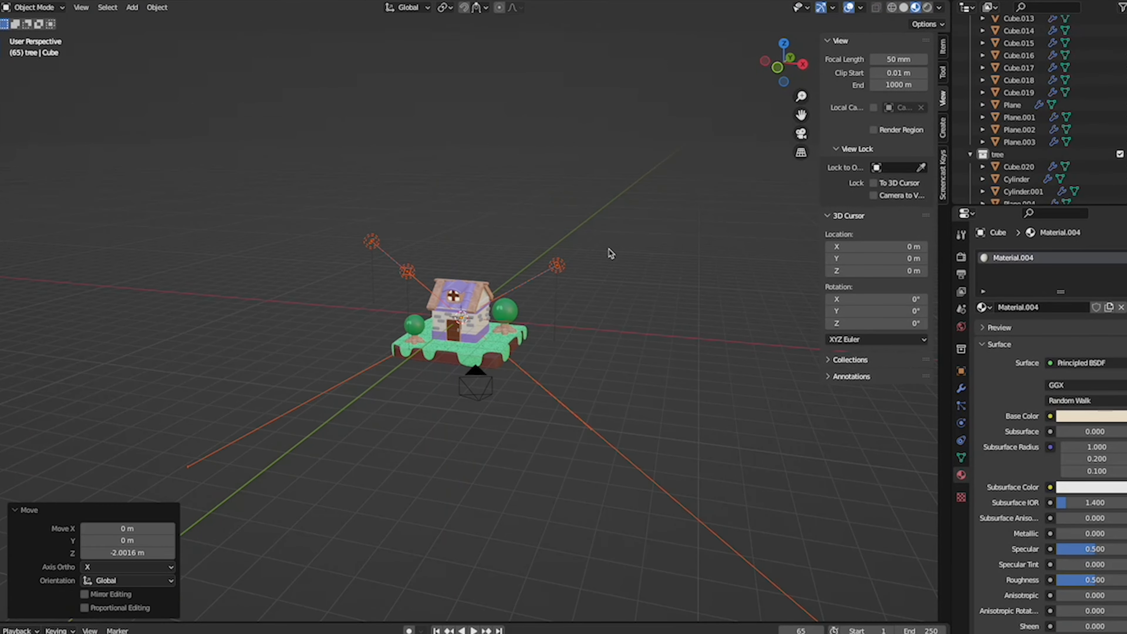
middle_drag(608, 250, 608, 250)
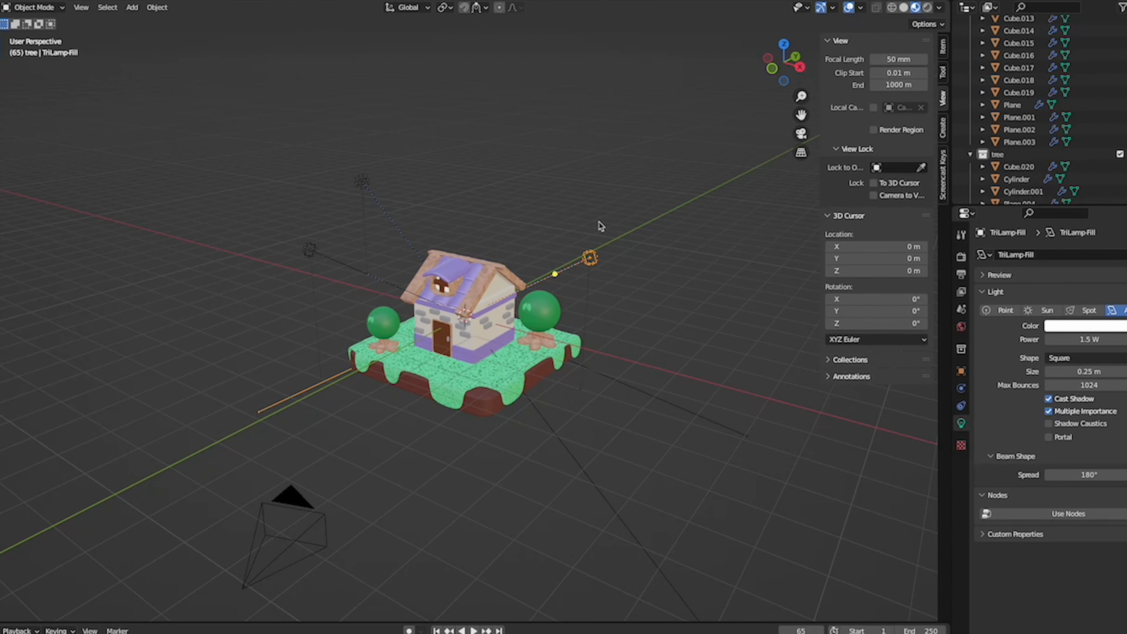
- Set the fill light's power to 250 W and preview the scene in rendered shading
click(584, 251)
click(591, 257)
click(1091, 339)
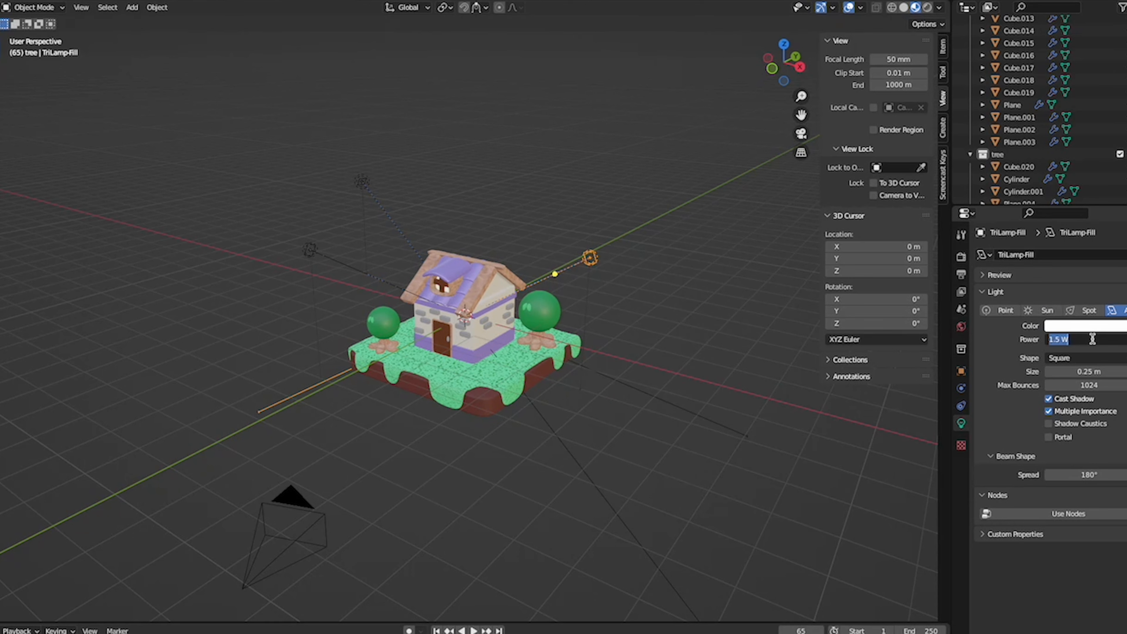
text(250)
key(Return)
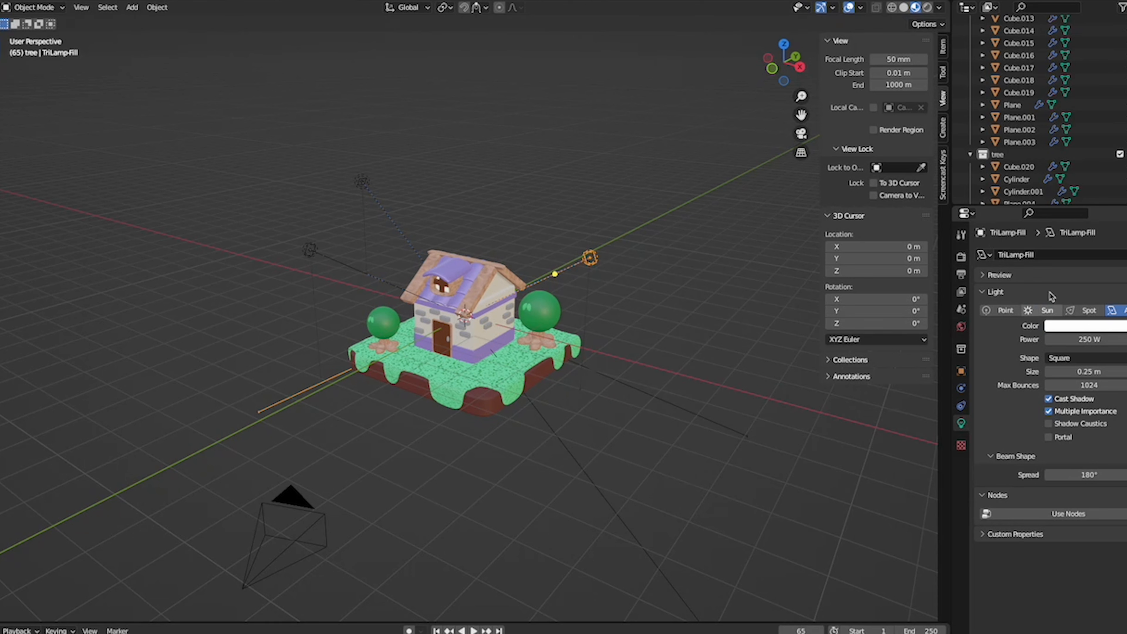
click(928, 7)
scroll(419, 315, up, 2)
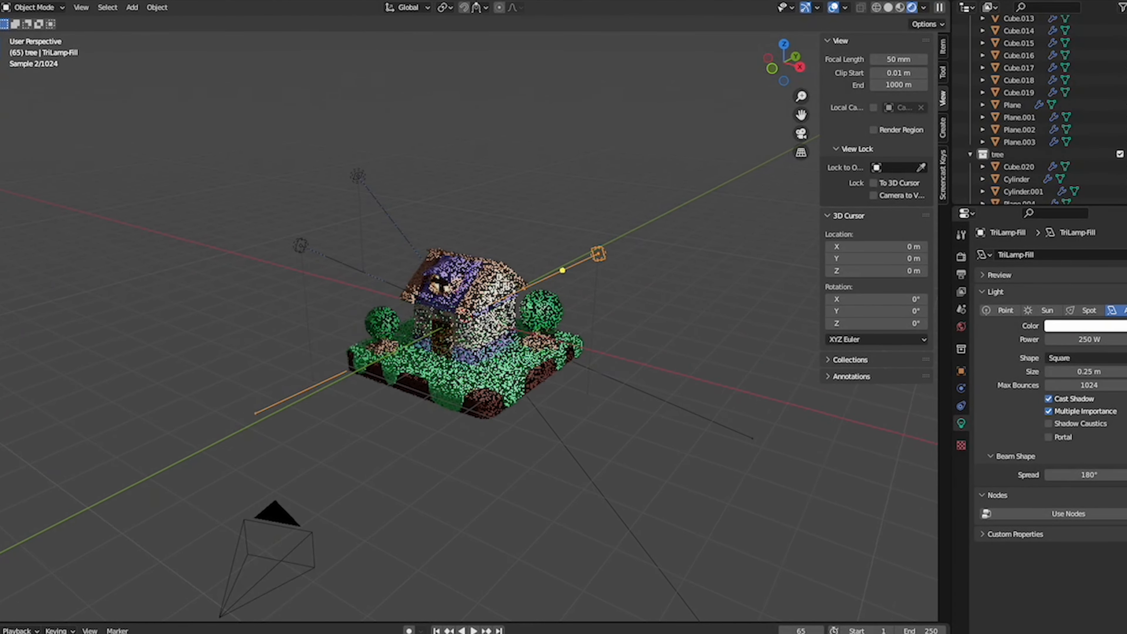
- Select the key light and set its power to 200 W
click(244, 224)
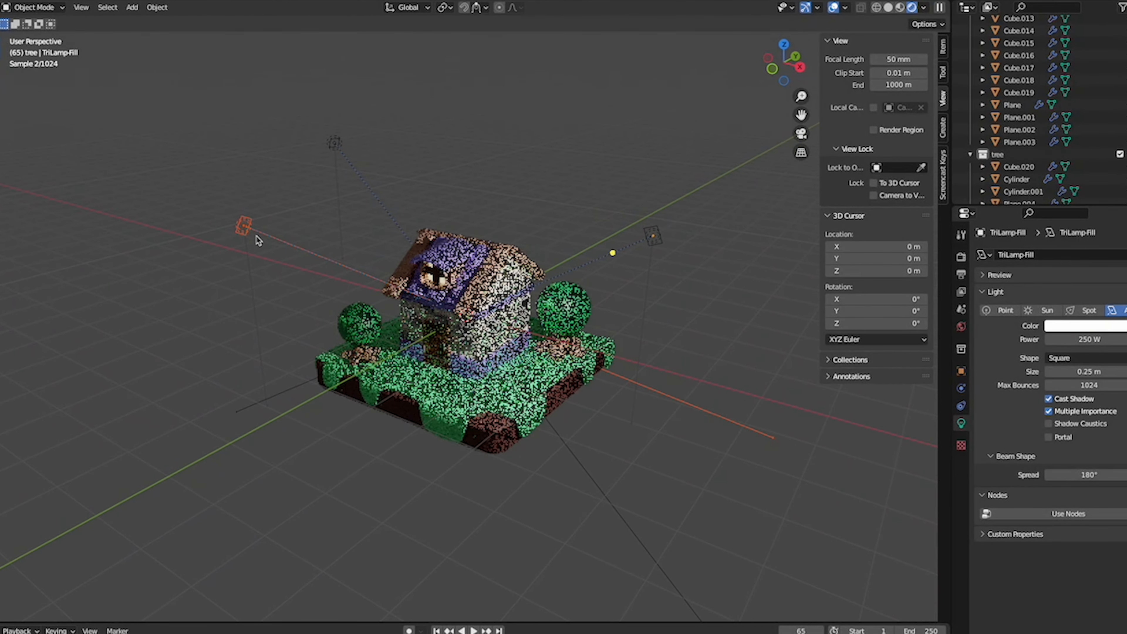
click(1117, 340)
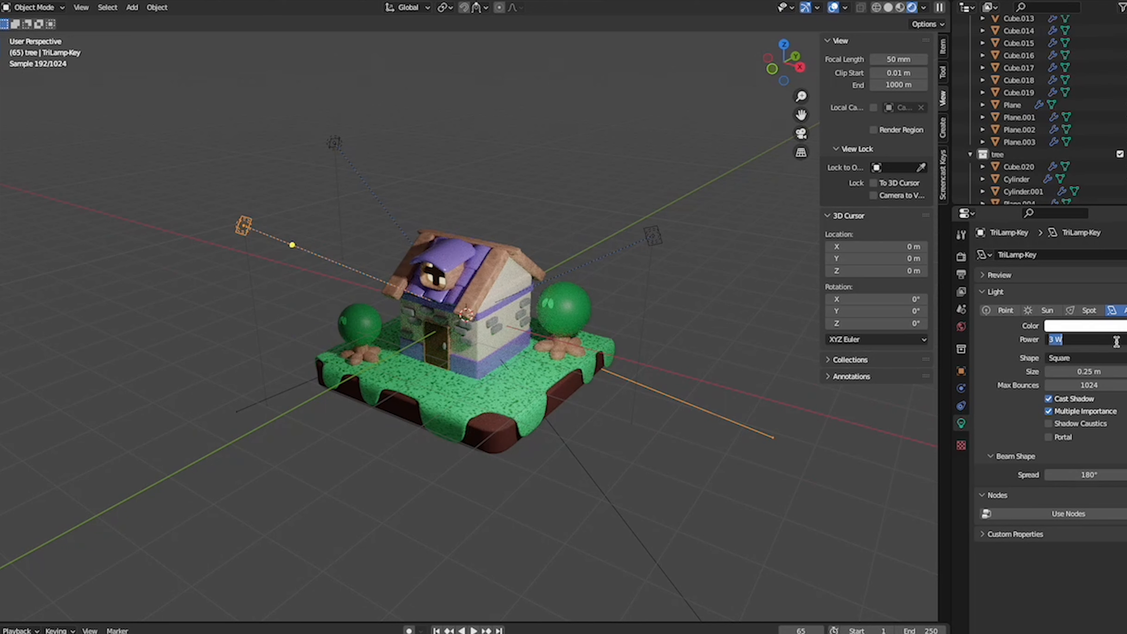
text(1000)
key(Return)
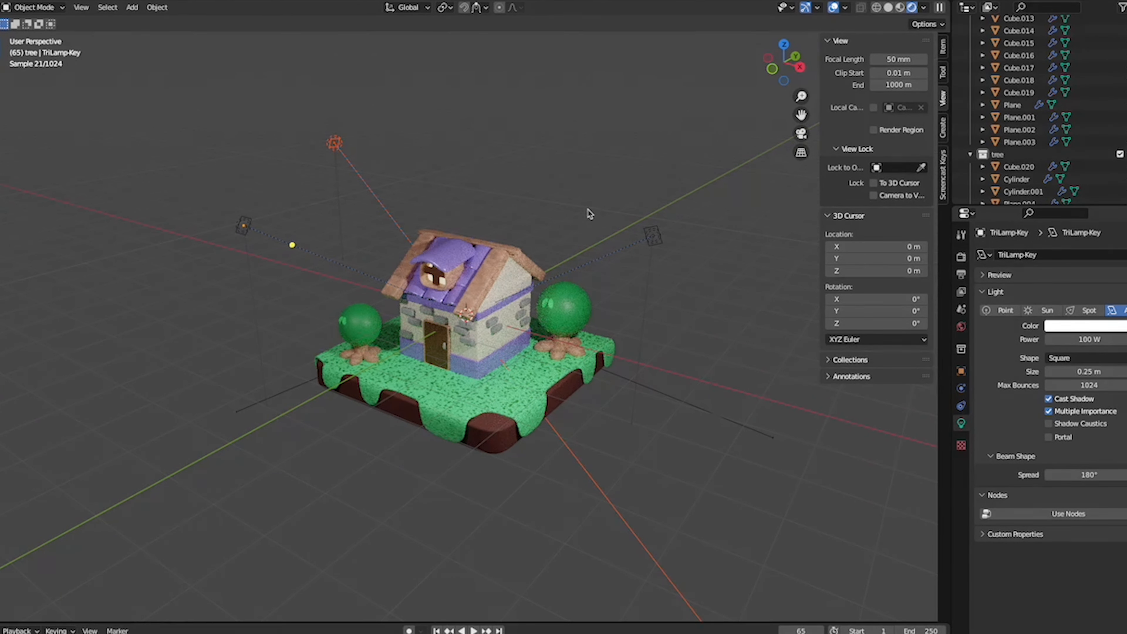
click(1108, 339)
text(200)
key(Return)
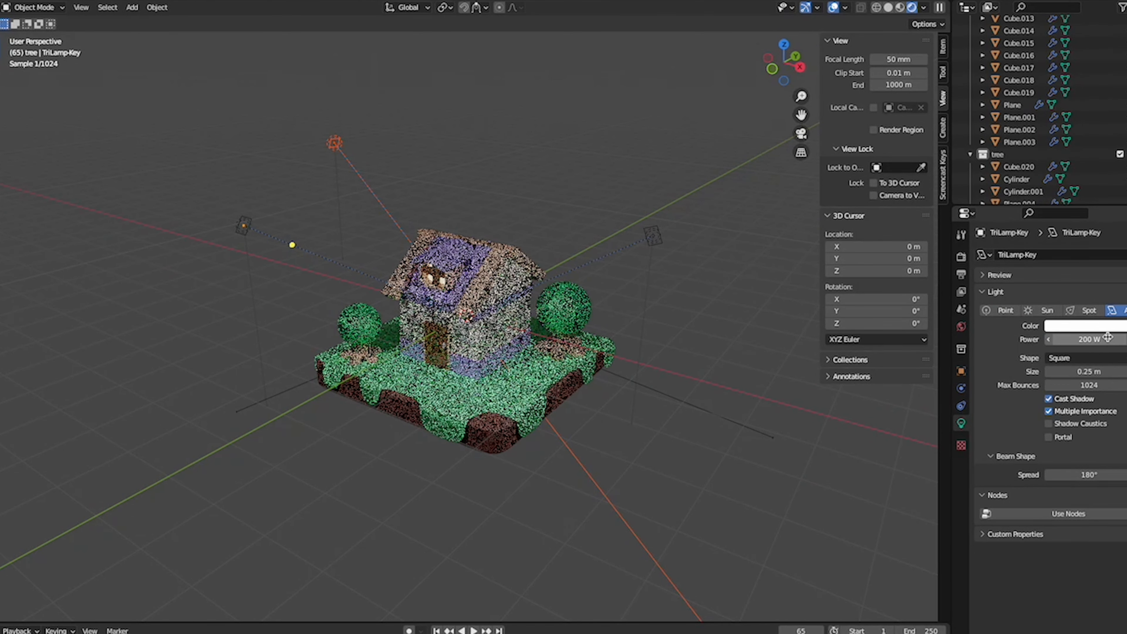
- Change the key light to a Sun with strength 2 and give it a pale pink colour
click(1046, 309)
click(1085, 340)
text(2)
key(Return)
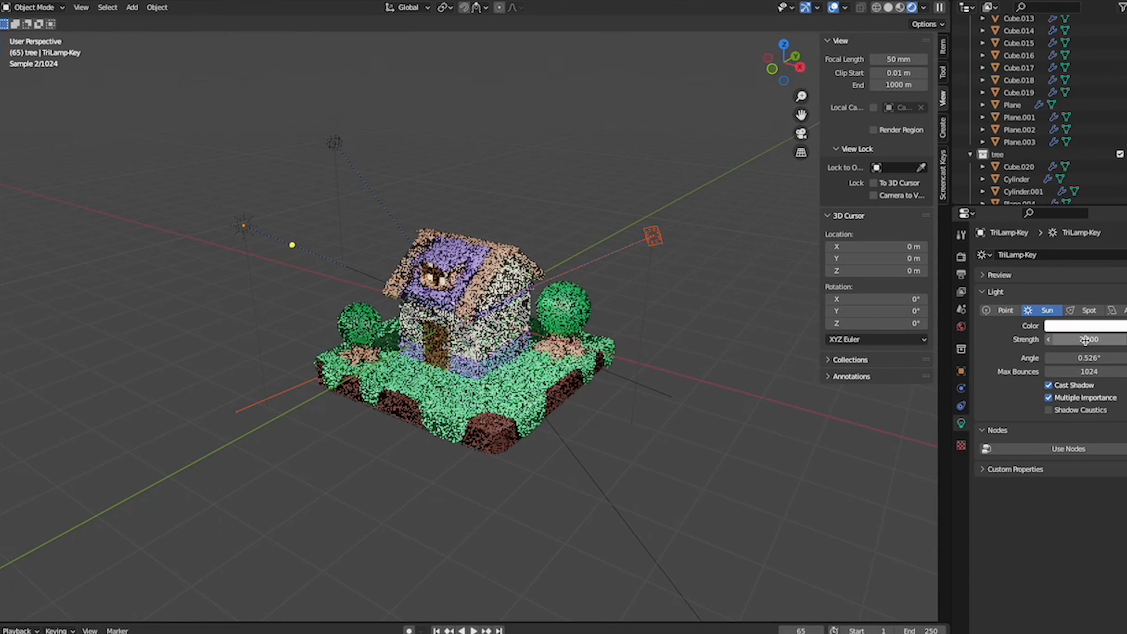
click(1079, 325)
mouse_move(1067, 211)
mouse_down()
mouse_move(1055, 212)
mouse_move(1067, 218)
mouse_up()
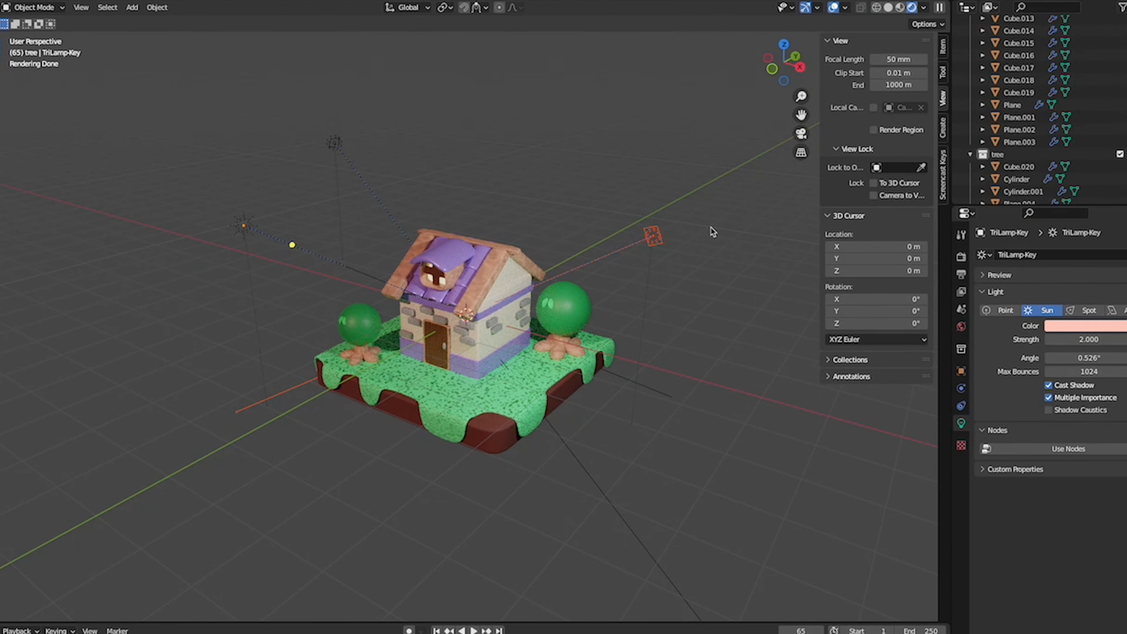
- Move the fill light along the Y axis and check the lighting on the front of the house
key(g)
key(y)
click(620, 250)
click(622, 230)
middle_drag(622, 230, 643, 284)
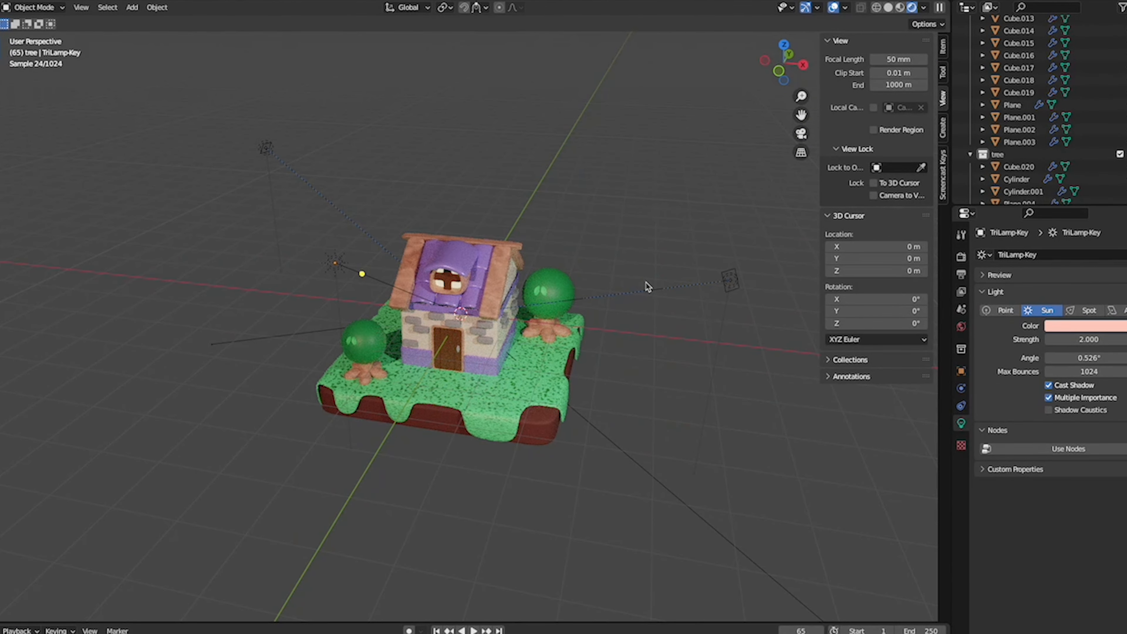
- Set the Cycles maximum render samples to 20
click(961, 274)
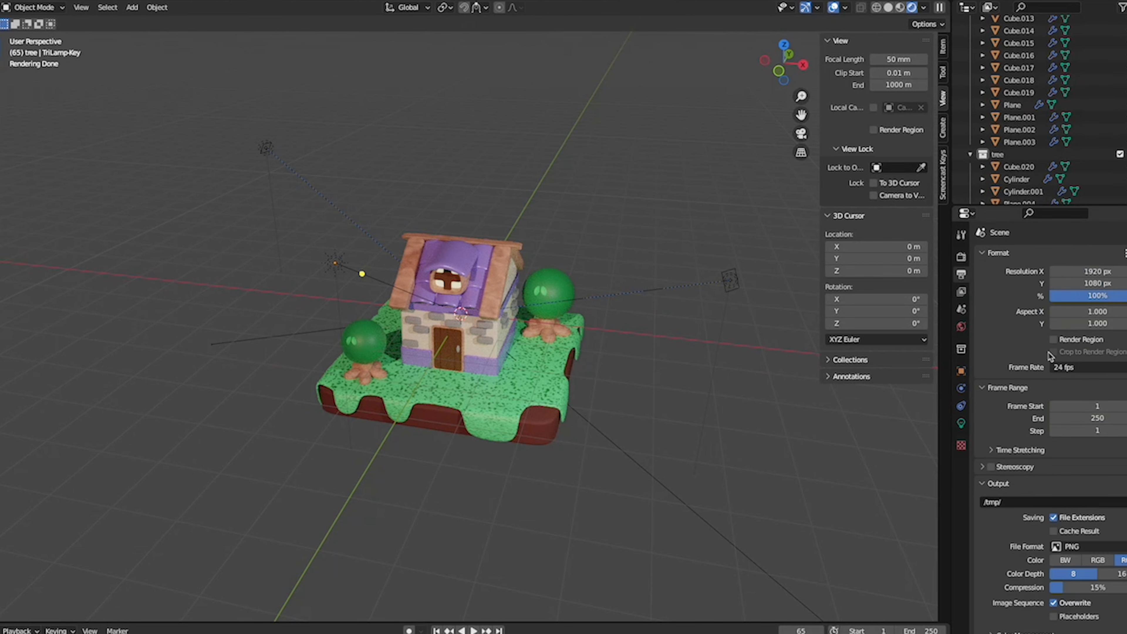
click(961, 256)
click(1109, 499)
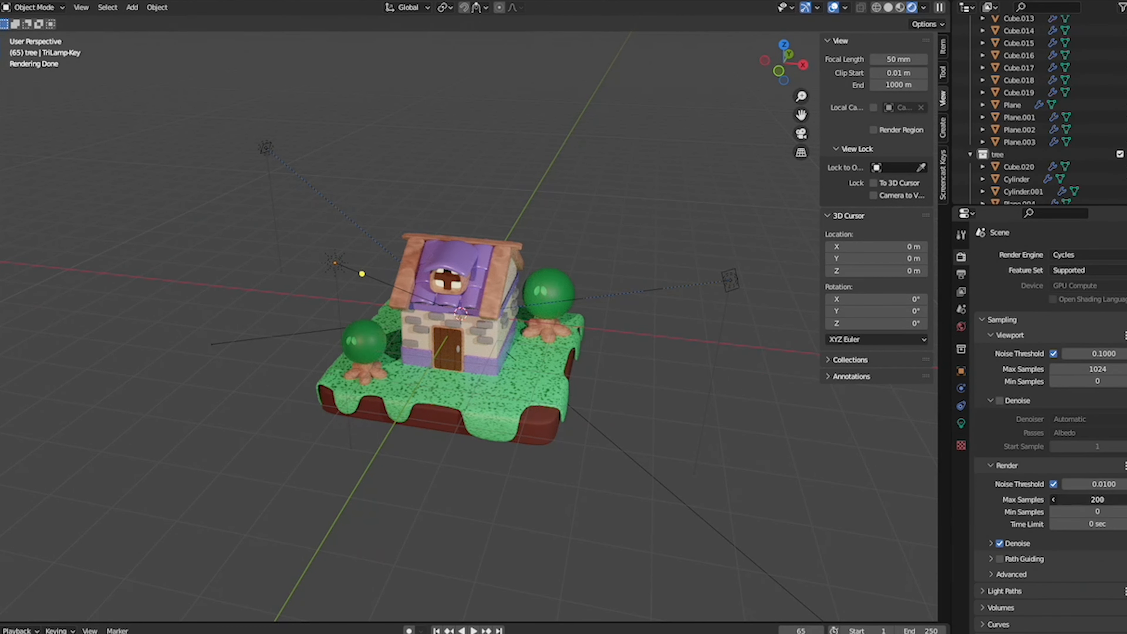
text(20)
key(Return)
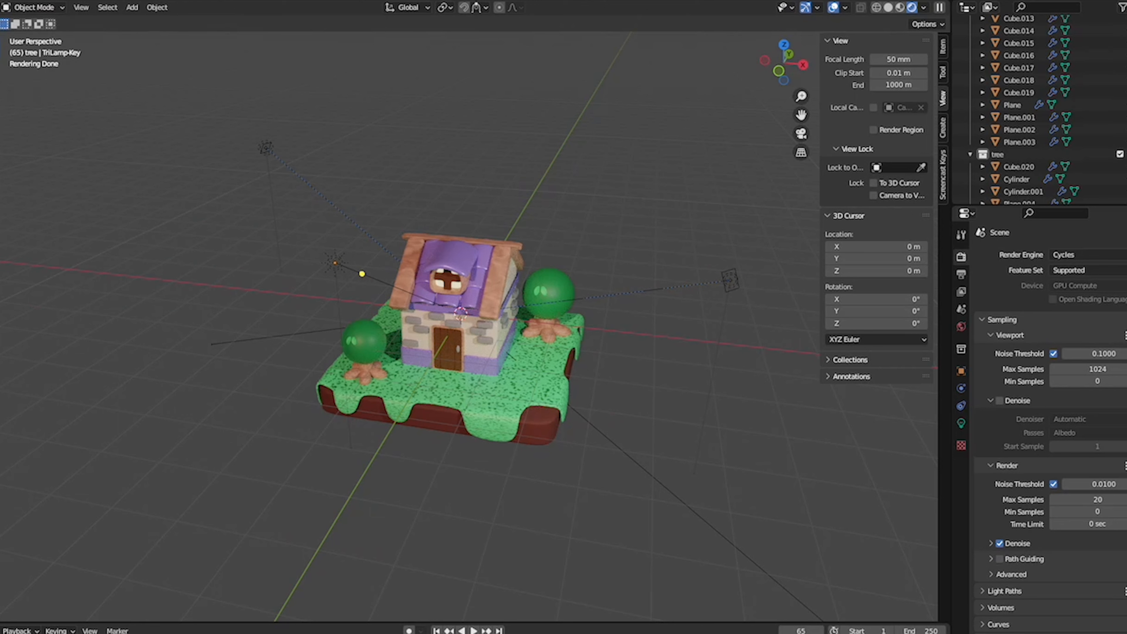
- Save the Blender file
click(72, 0)
click(41, 0)
click(41, 0)
click(41, 0)
click(4, 0)
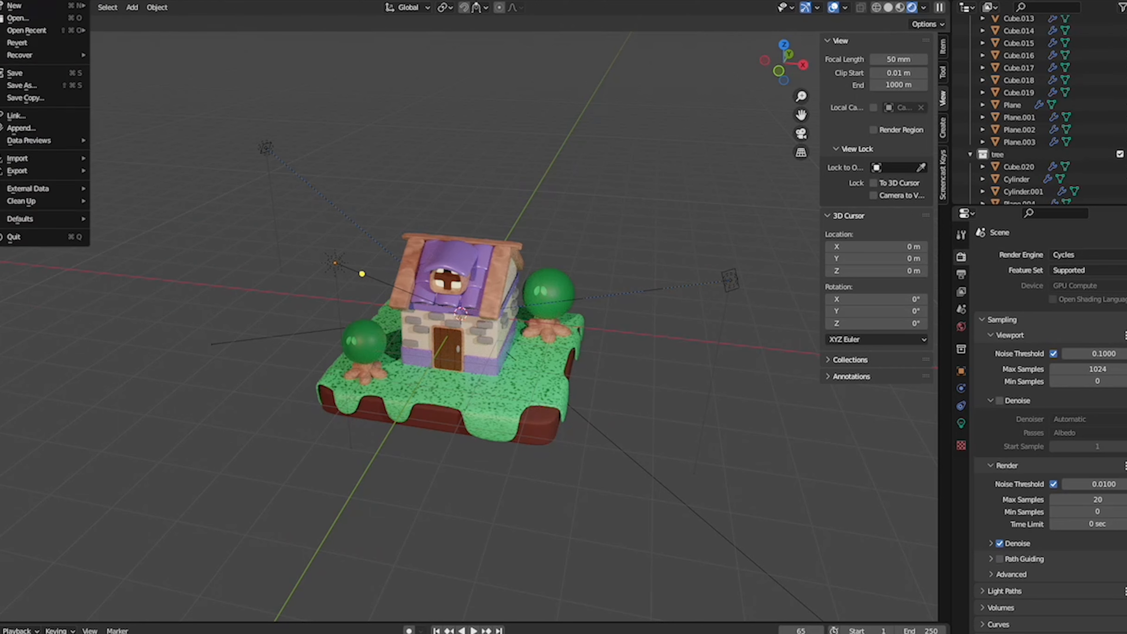
click(42, 75)
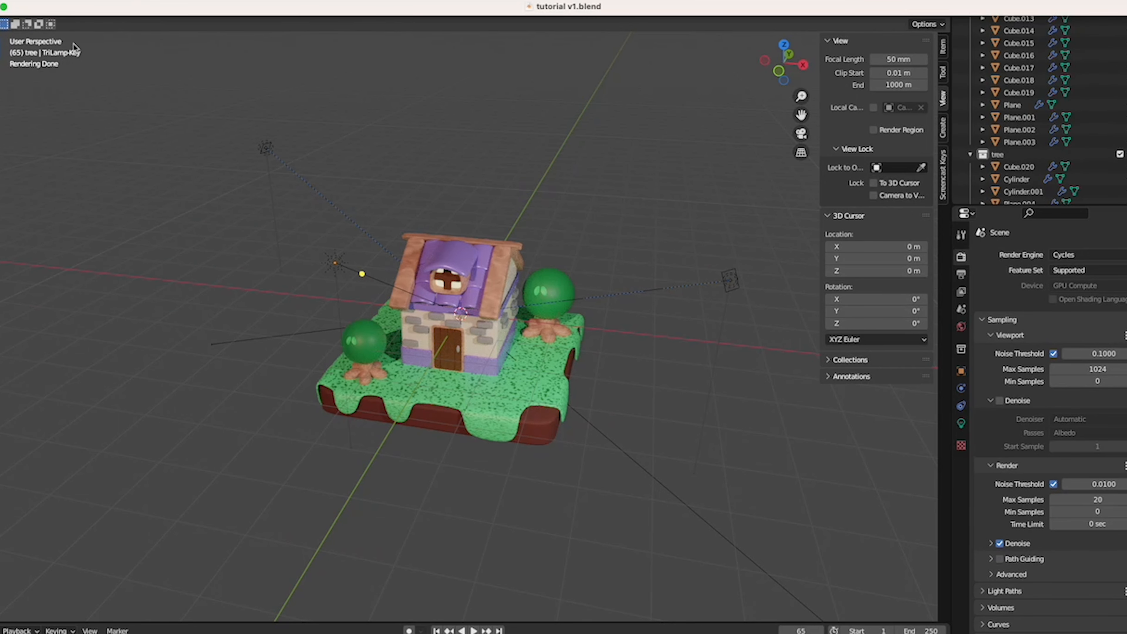
- Render the scene as an image, inspect the result and close the render
click(41, 0)
click(67, 10)
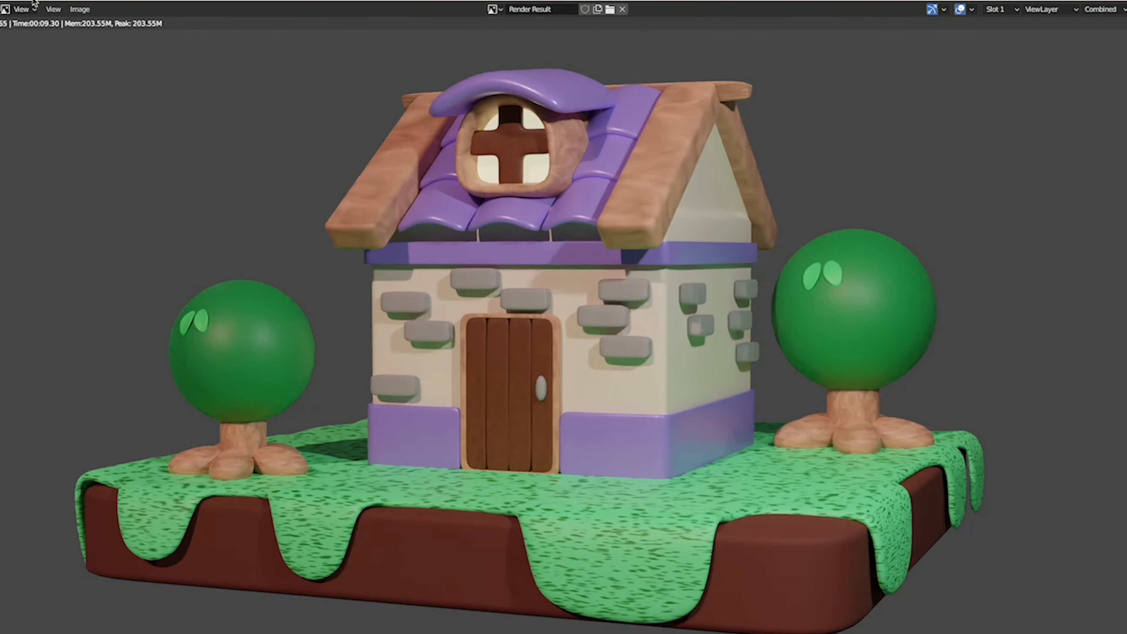
key(Escape)
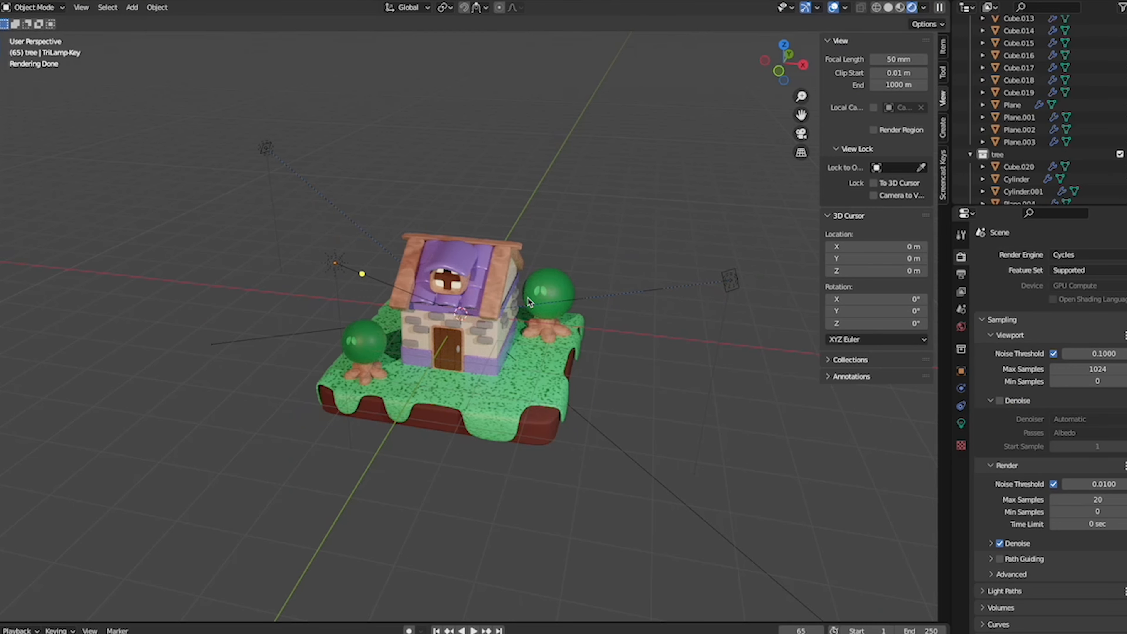
- Reframe the camera to a more frontal view of the house with Camera to View locked, unlock it and leave the camera view
key(KP_0)
click(892, 196)
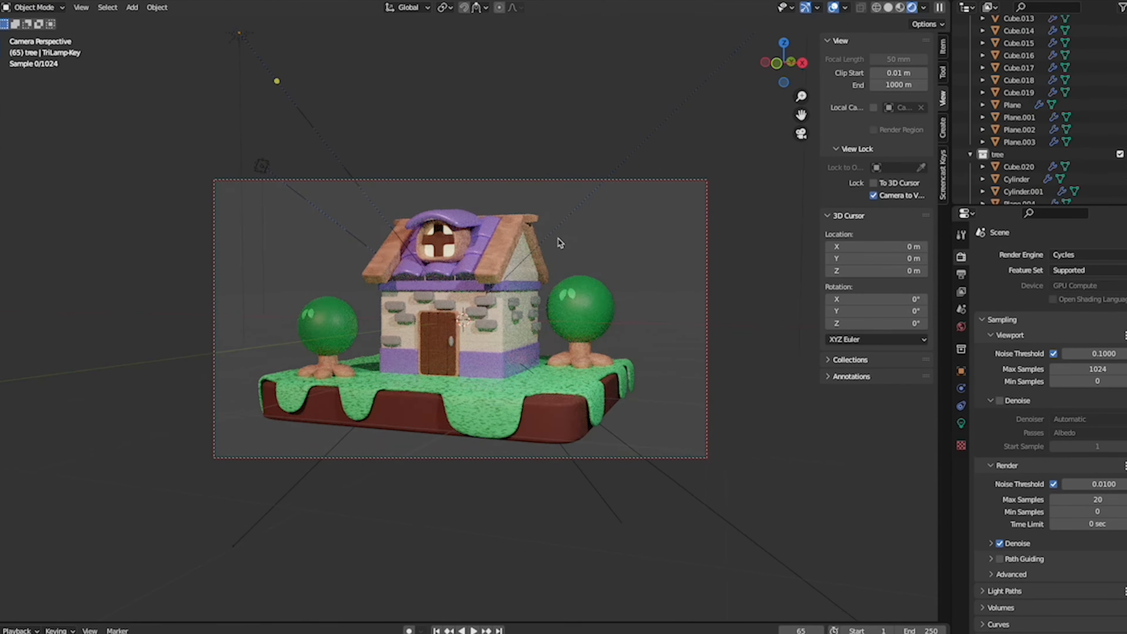
scroll(560, 243, left, 5)
scroll(560, 243, right, 3)
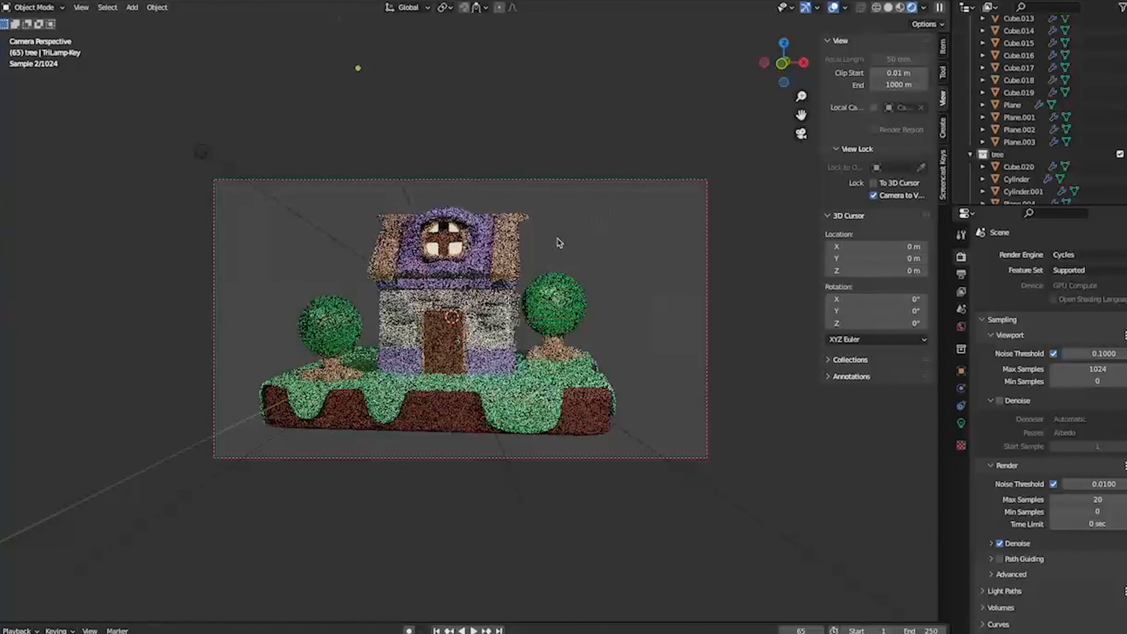
shift+scroll(560, 243, left, 1)
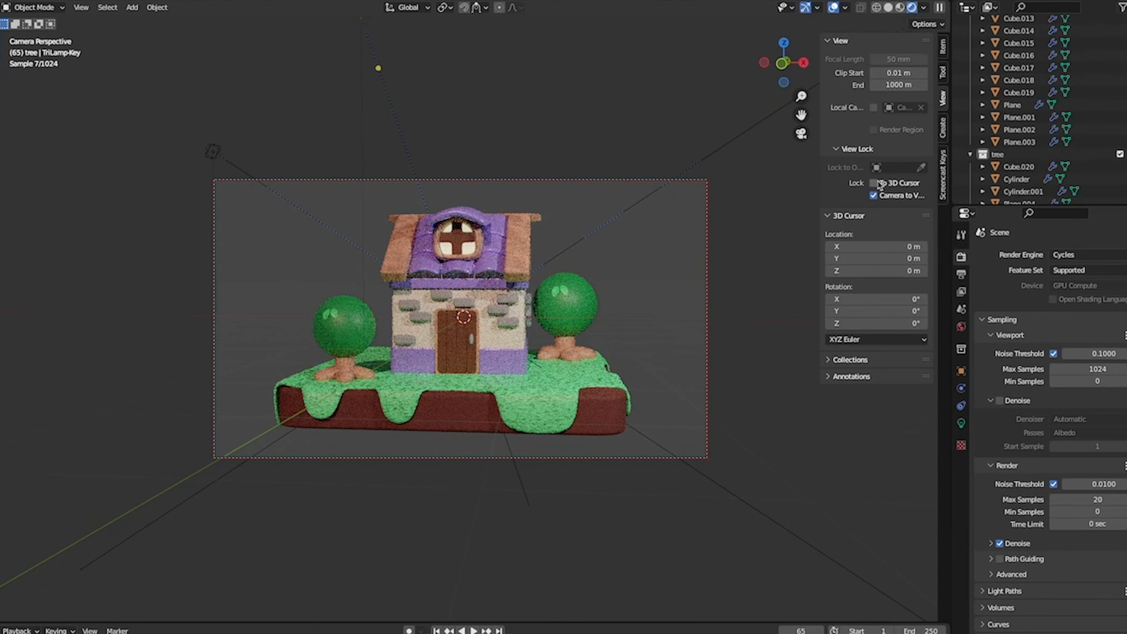
click(873, 196)
key(KP_0)
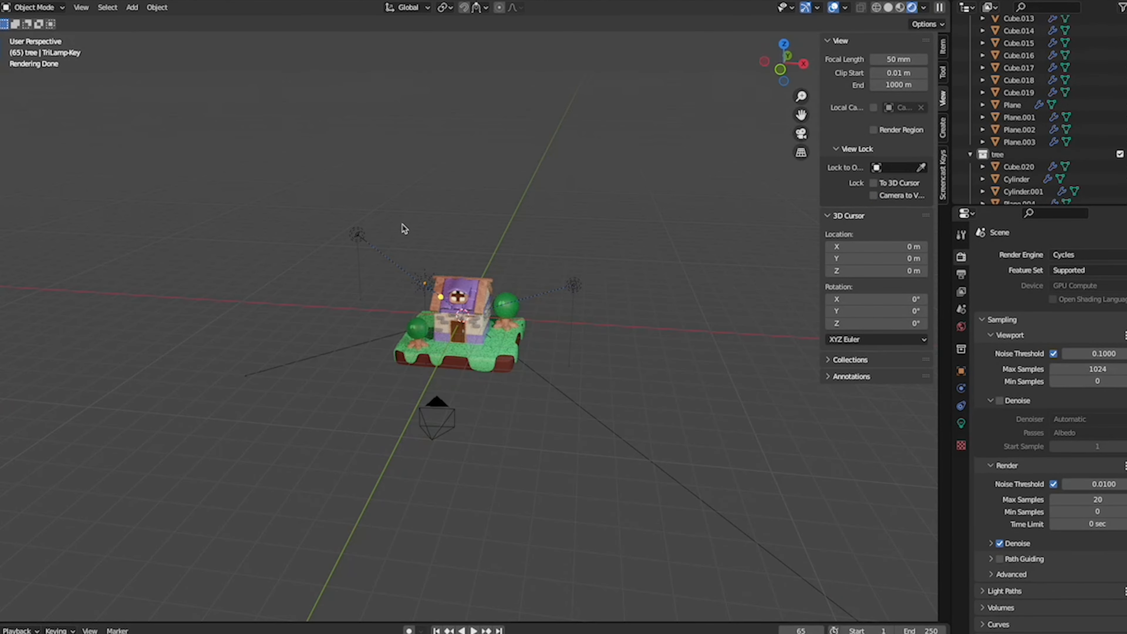
- Move the back light about 2.28 m along the X axis
key(x)
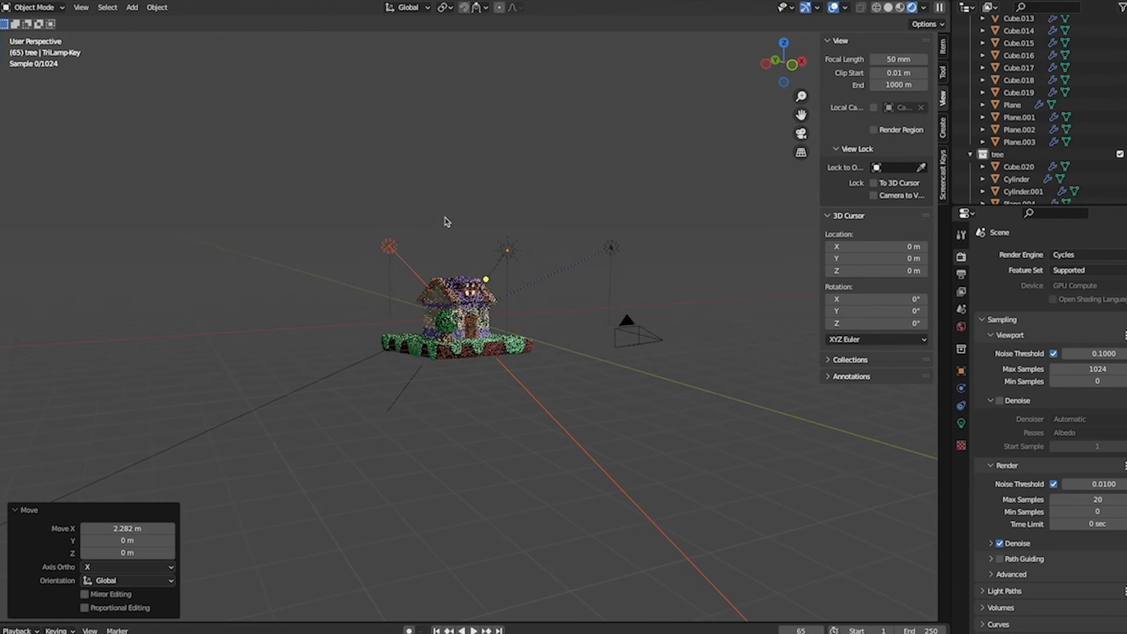
scroll(447, 222, up, 2)
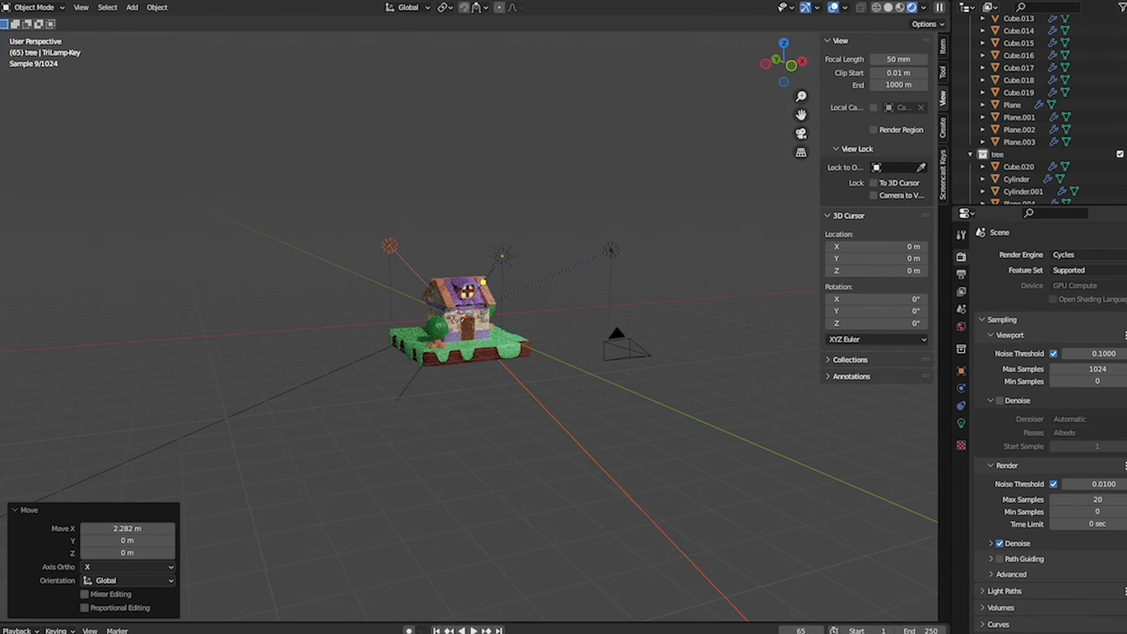
- Set the back light's power to 25 W and run a test render
click(961, 423)
key(F12)
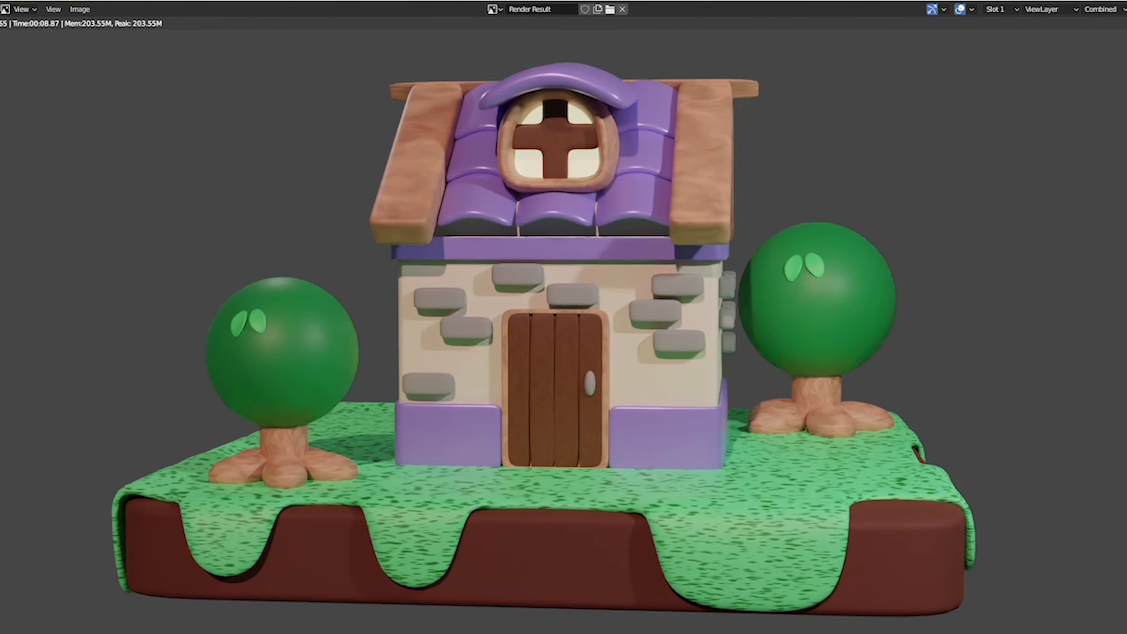
key(Escape)
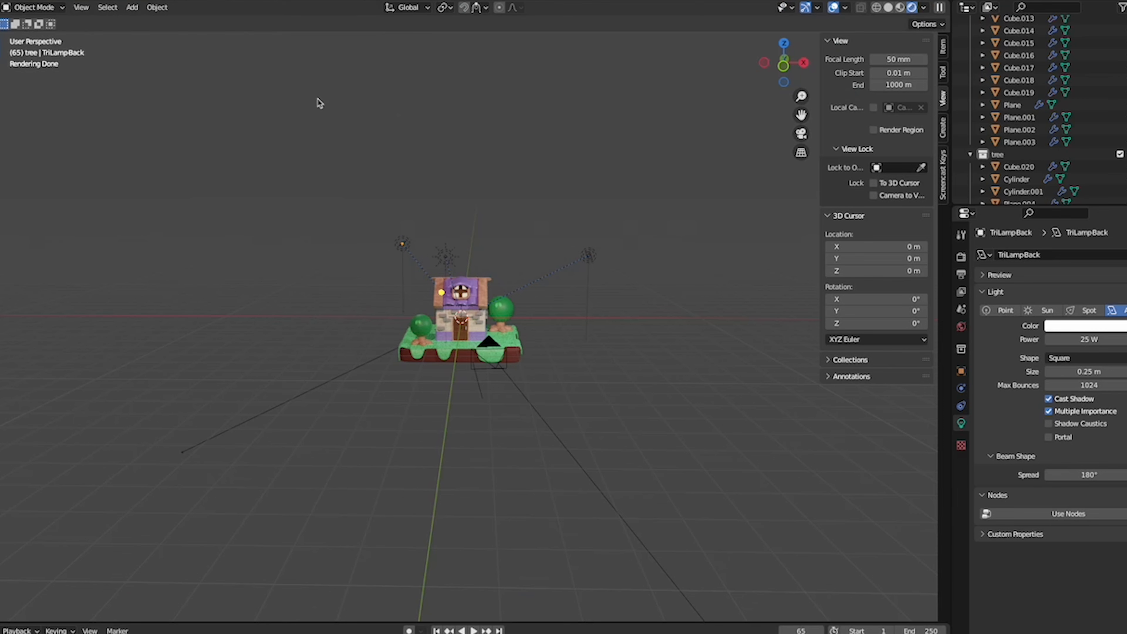
- Set the render Max Samples first to 200 and finally to 1000
click(961, 275)
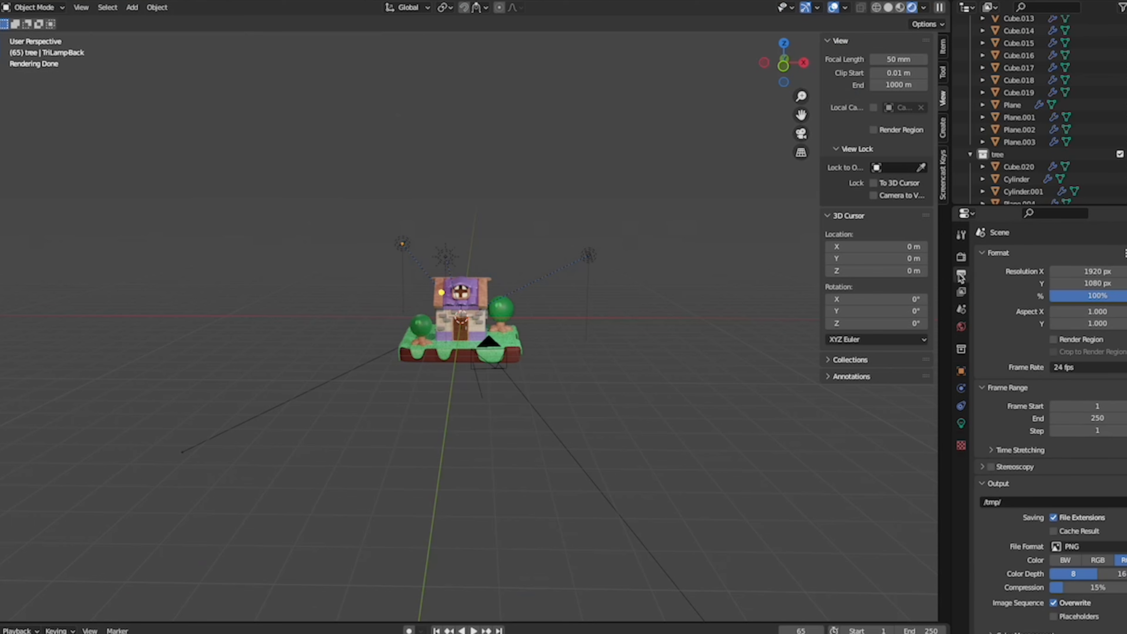
click(961, 257)
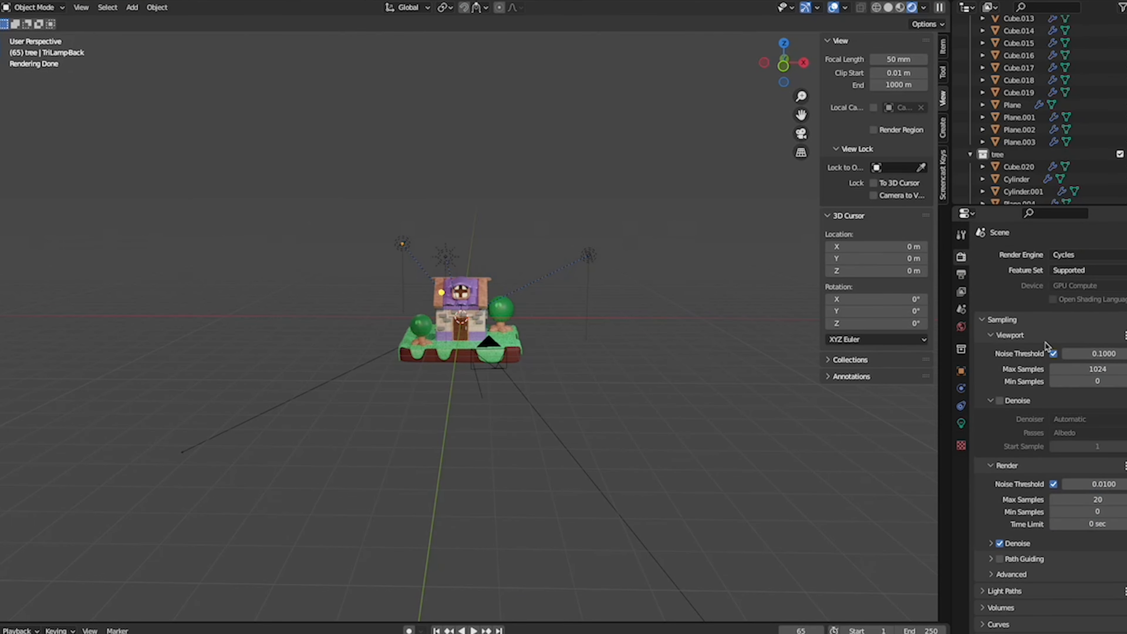
click(1114, 501)
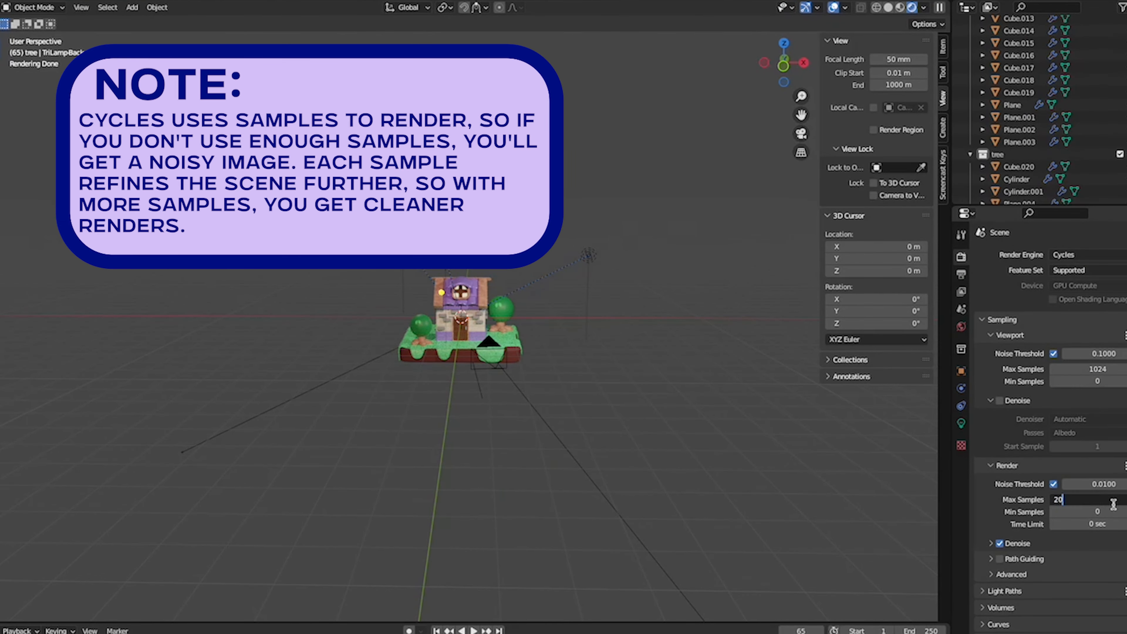
text(0)
key(Return)
click(1111, 501)
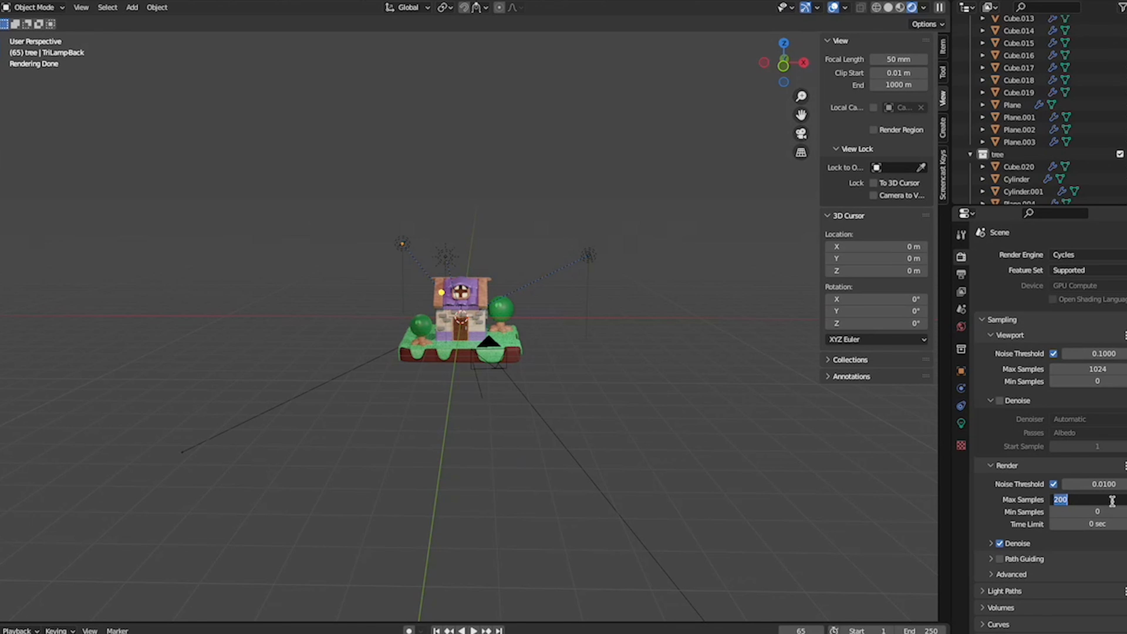
key(Return)
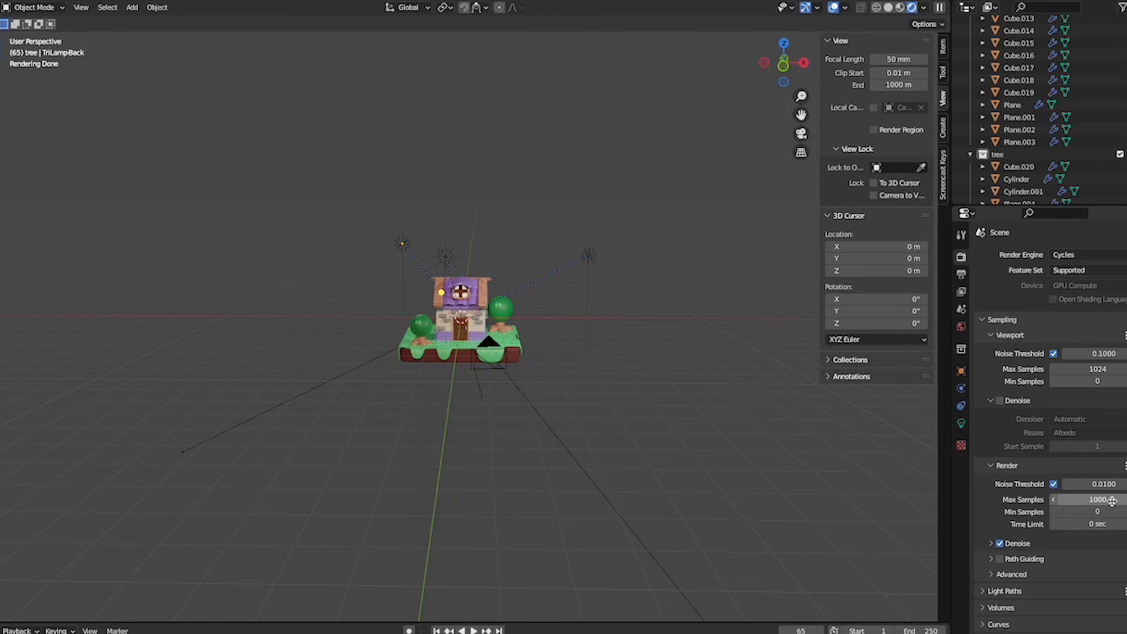
- Switch the viewport to Material Preview shading and show the render settings
middle_drag(589, 293, 659, 320)
click(961, 327)
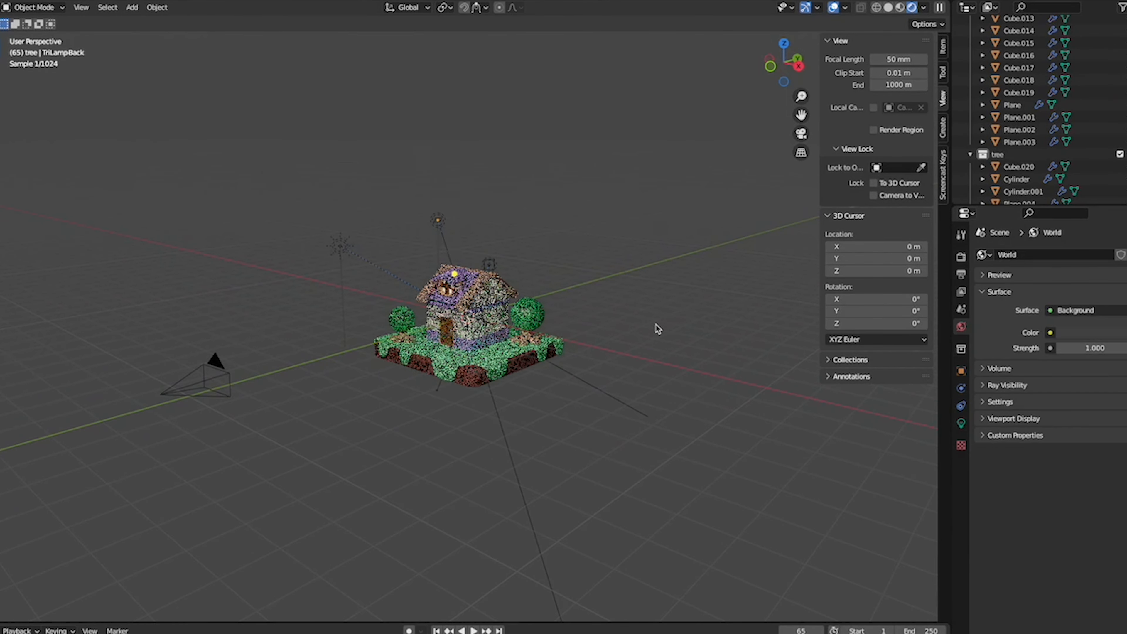
key(KP_0)
key(KP_0)
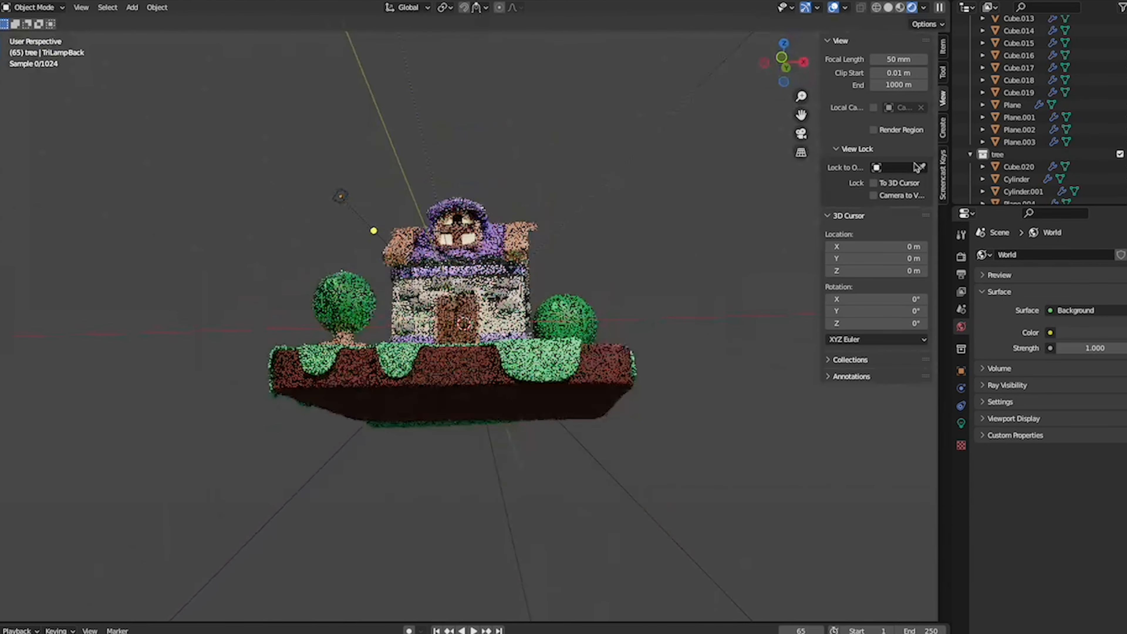
click(899, 7)
middle_drag(669, 365, 694, 364)
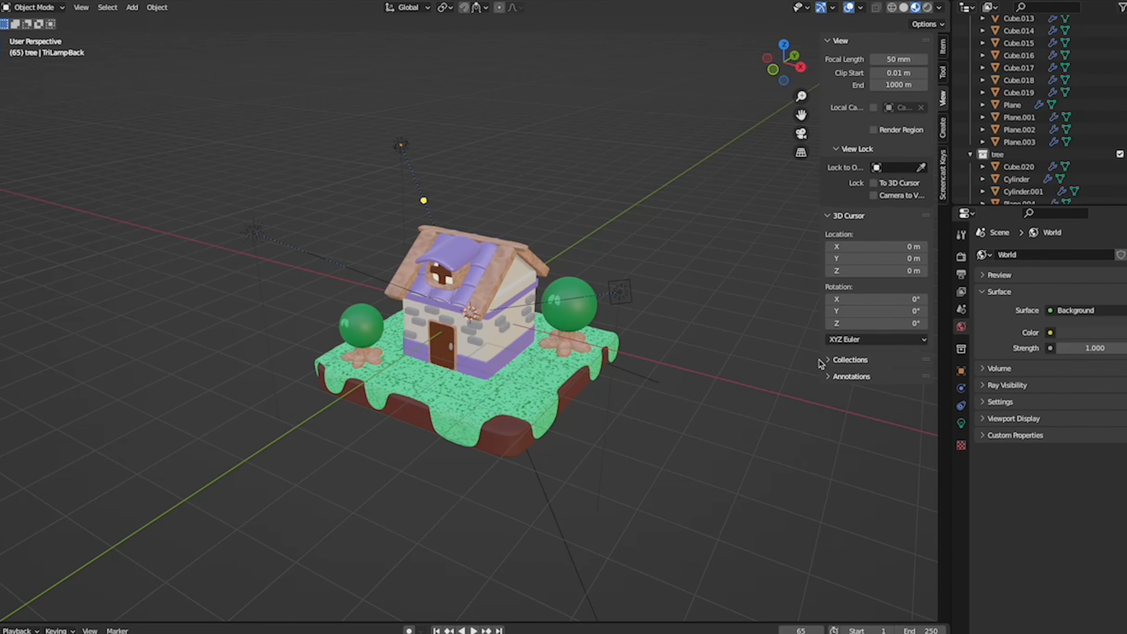
click(961, 258)
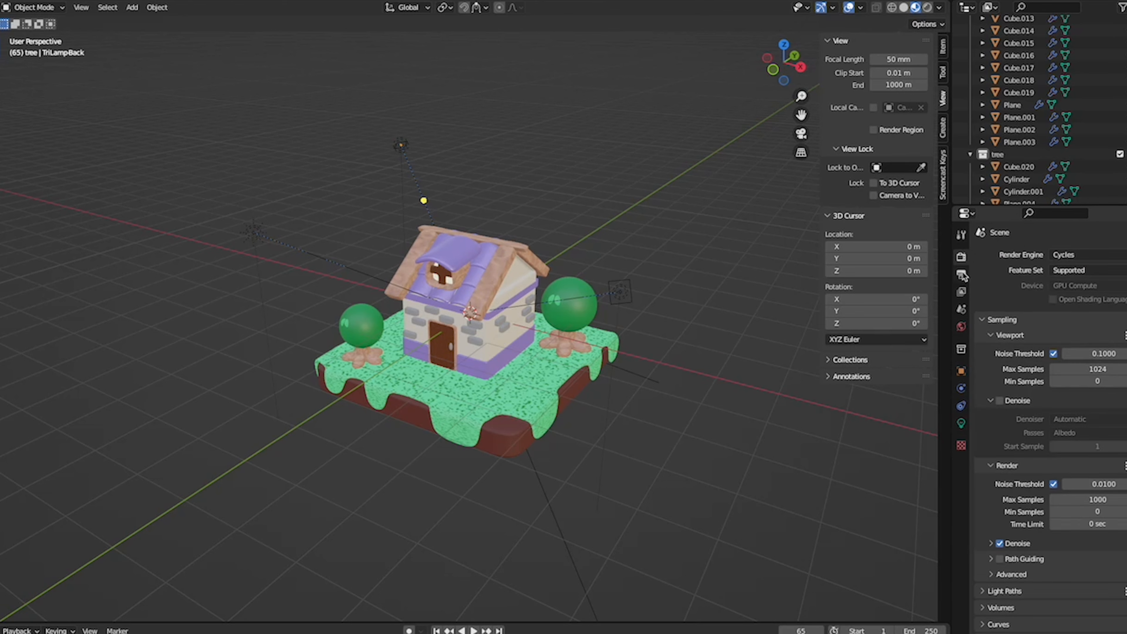
- Add a 2 m mesh plane and move it down about 2.05 m along the Z axis
middle_drag(586, 334, 585, 336)
key(shift+a)
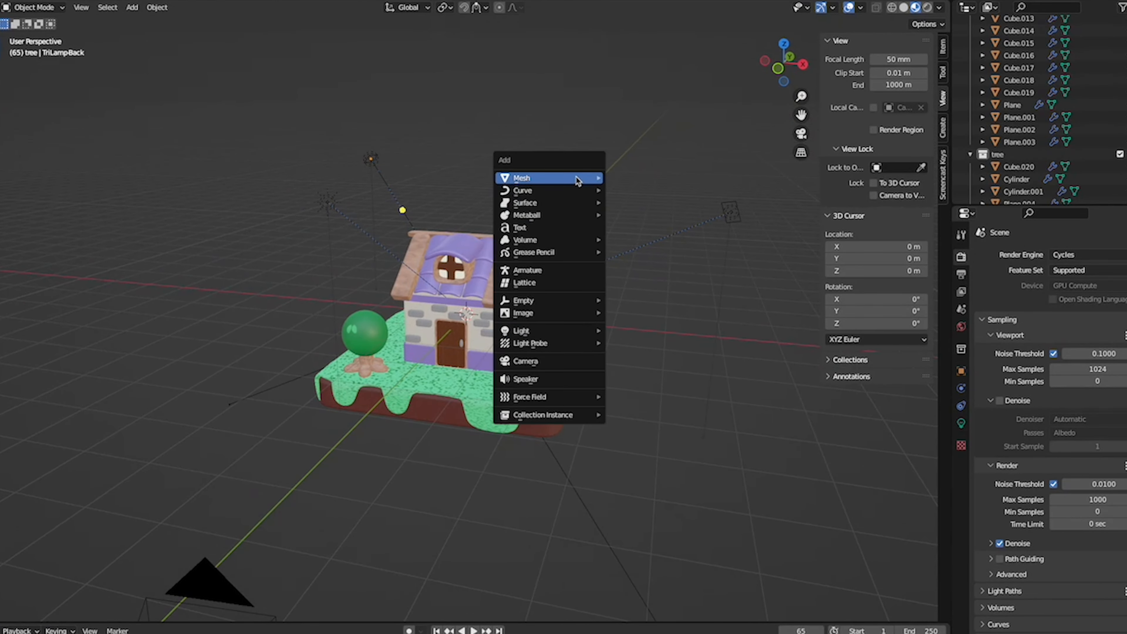
mouse_move(579, 180)
click(615, 180)
key(g)
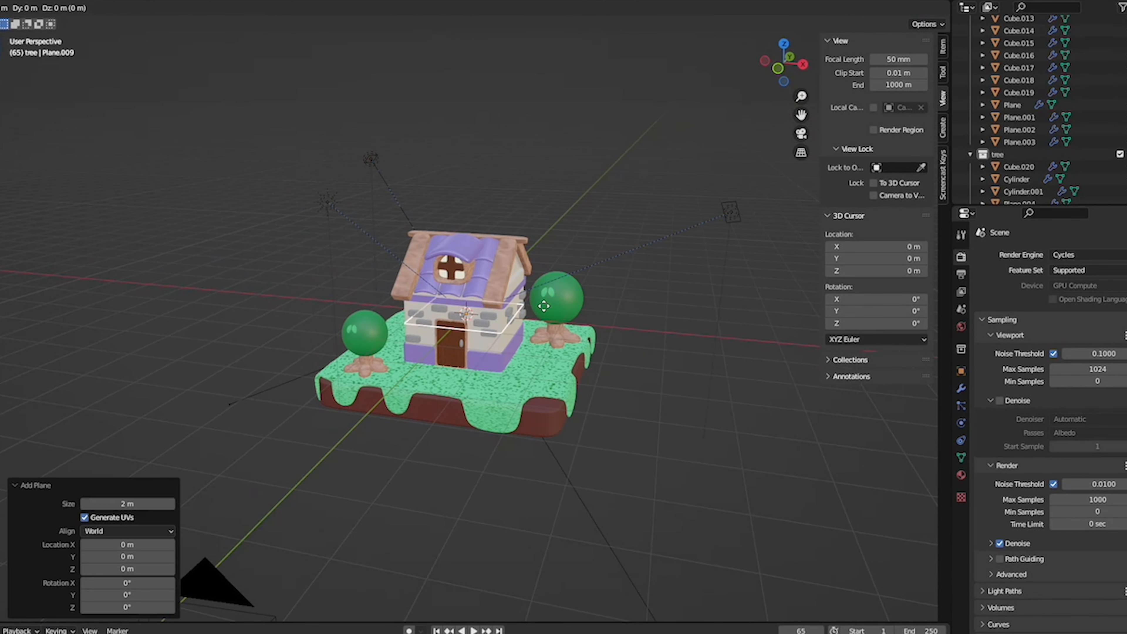
key(z)
click(541, 395)
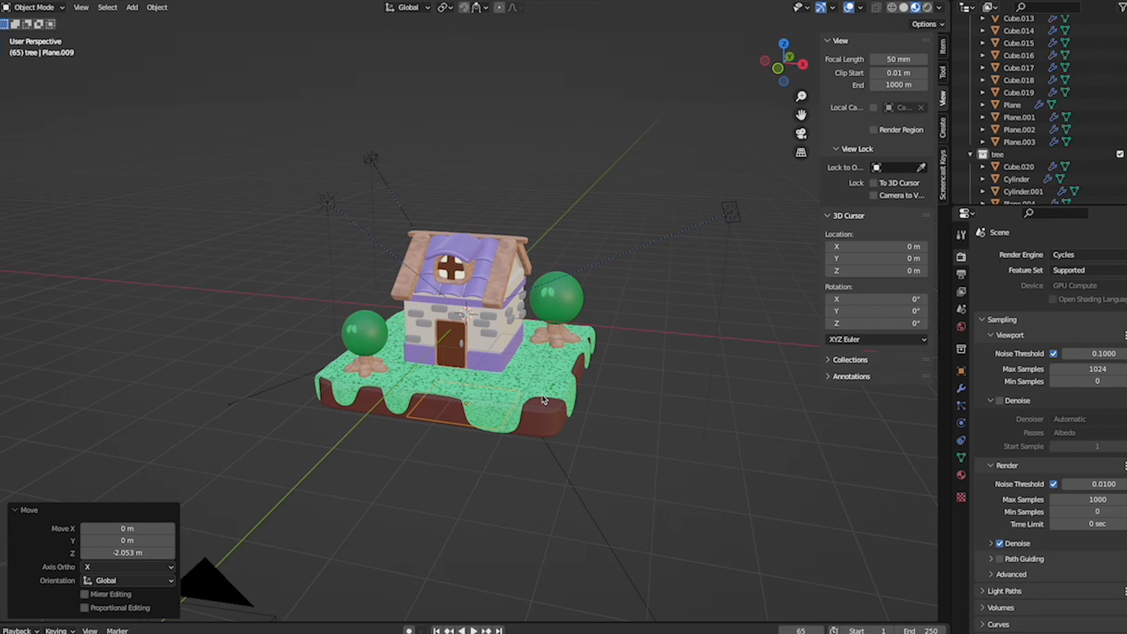
- Scale the plane up by about 4.8 and, in front view, lower it about 1.8 m along Z beneath the island
key(s)
click(827, 445)
key(KP_1)
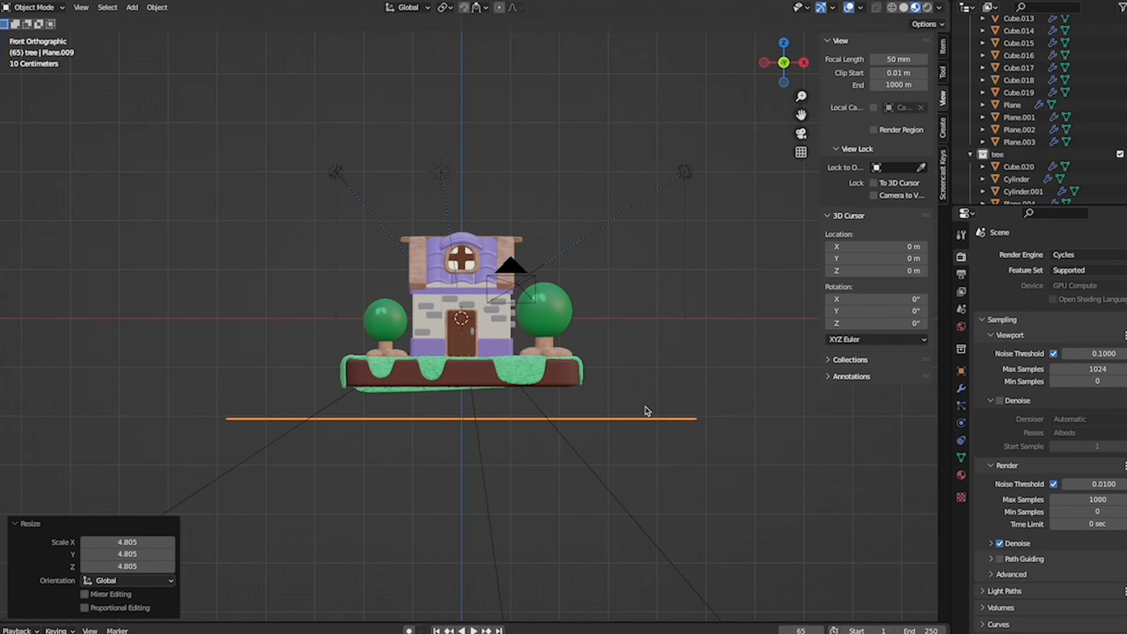
key(g)
key(z)
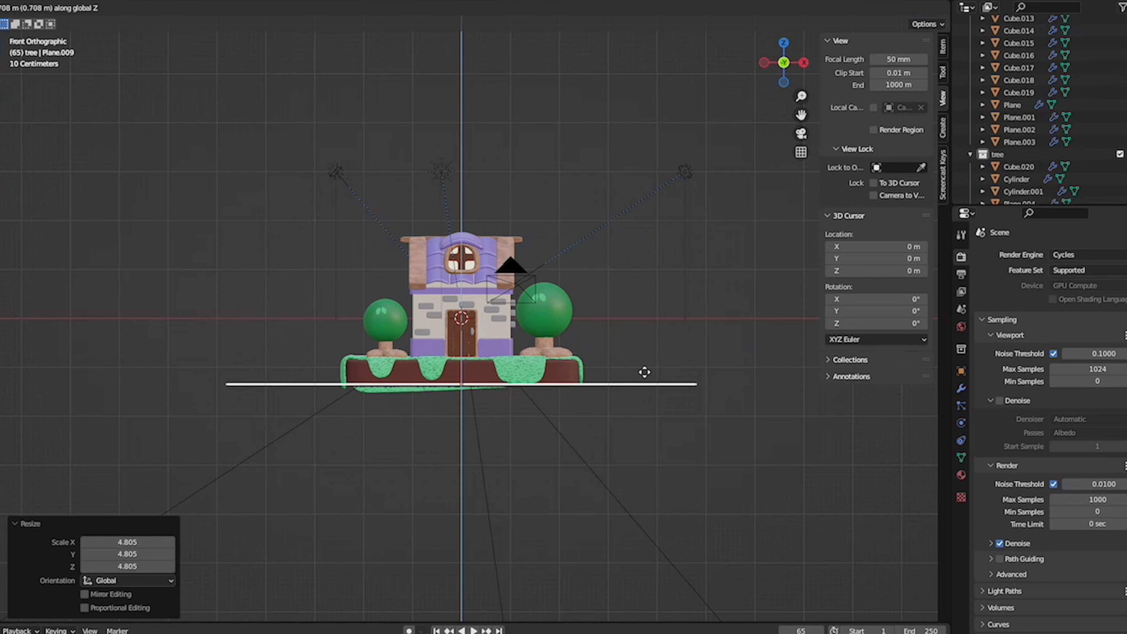
click(644, 374)
- In camera view, scale the plane by about 1.46 and rotate it slightly around Z to square it with the frame
key(KP_0)
key(s)
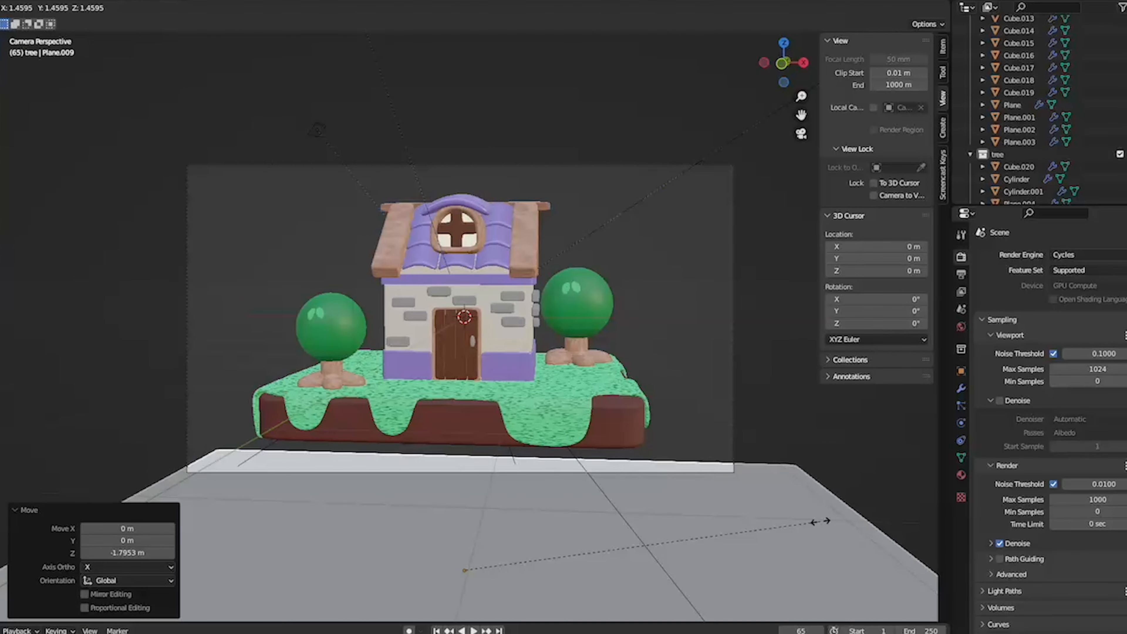
click(816, 524)
key(r)
key(z)
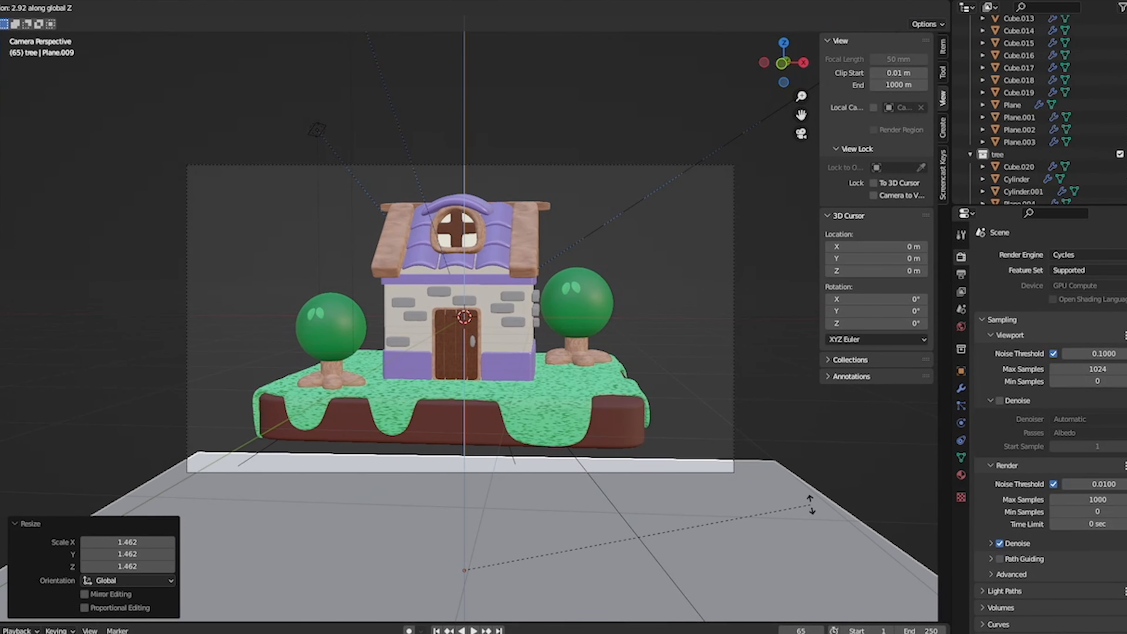
click(790, 496)
- In Edit Mode, extrude the plane's back edge about 11 m up along Z to form a backdrop wall
key(ctrl+Tab)
click(886, 496)
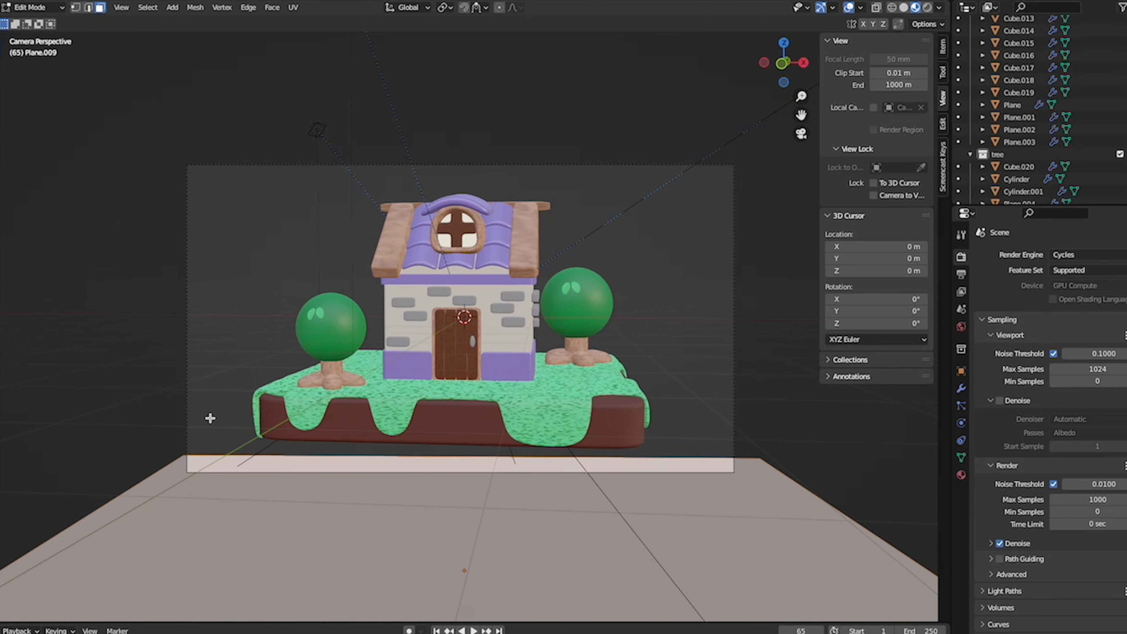
click(88, 7)
click(233, 456)
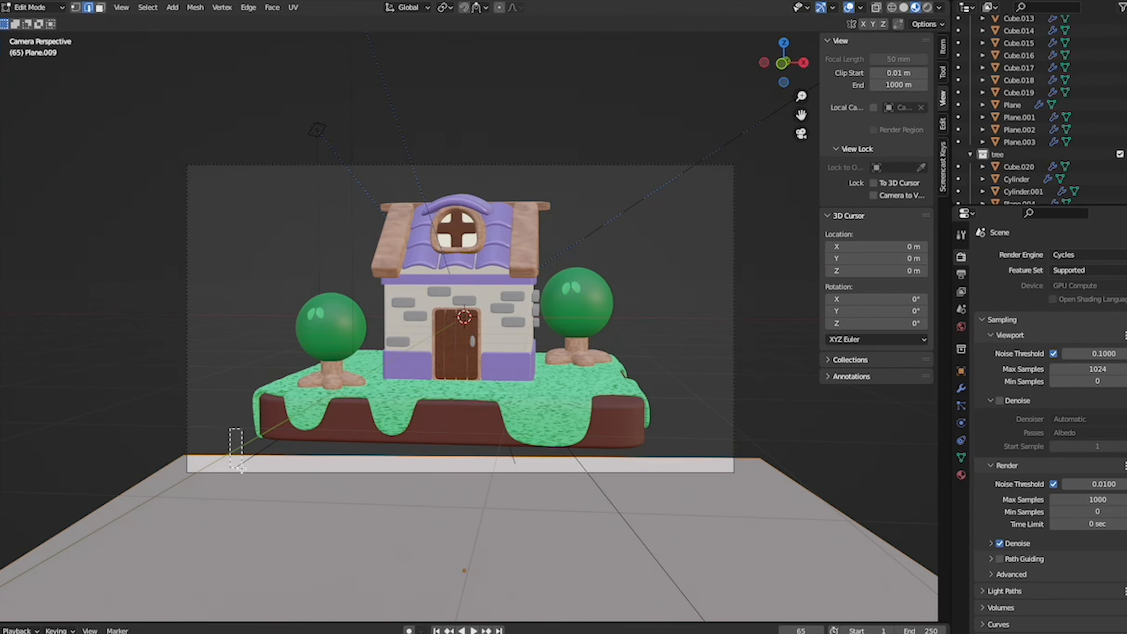
middle_drag(236, 446, 265, 474)
key(e)
key(z)
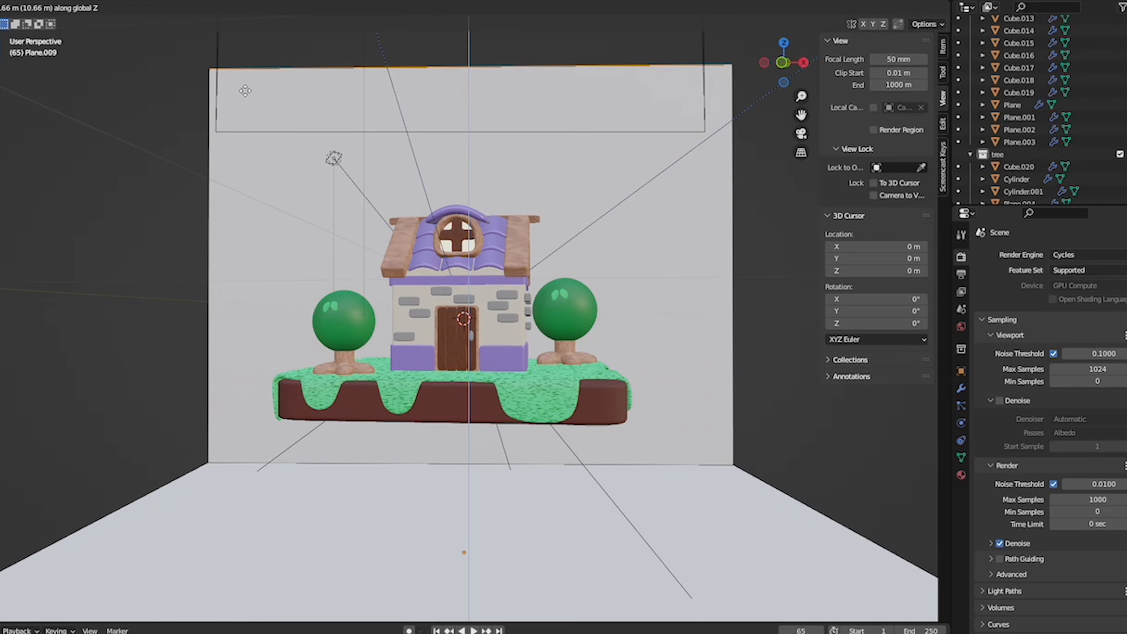
click(248, 79)
- Bevel the edge between the backdrop's floor and wall with a width of 0.155 m and 7 segments
middle_drag(248, 79, 583, 417)
click(594, 435)
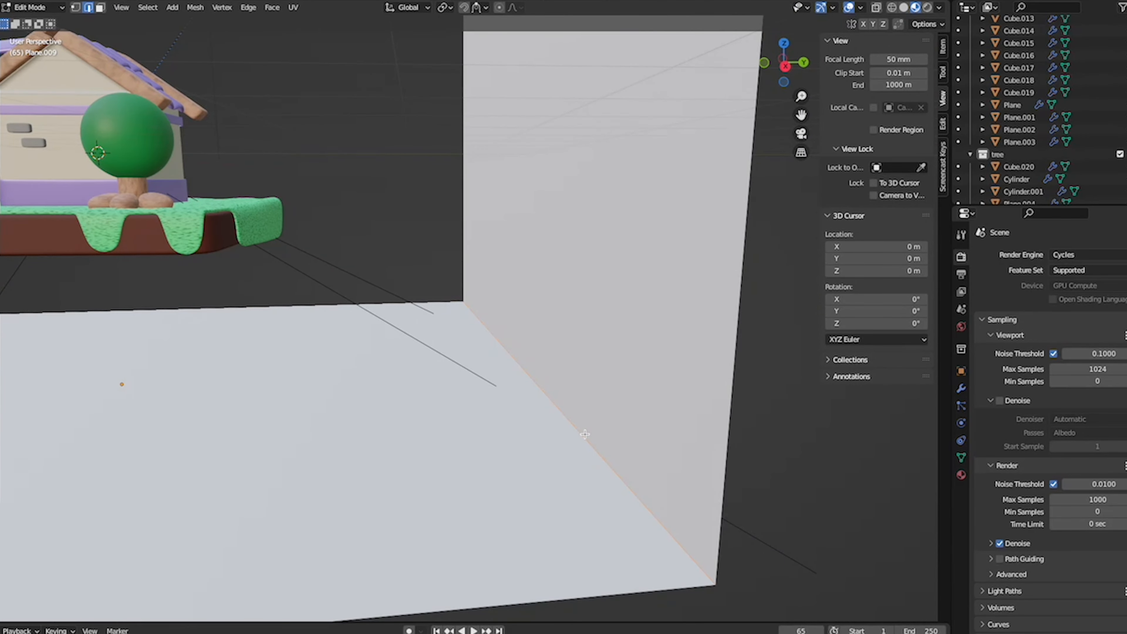
key(ctrl+b)
scroll(643, 422, up, 6)
click(667, 418)
- Return the backdrop to Object Mode and shade it smooth
key(ctrl+Tab)
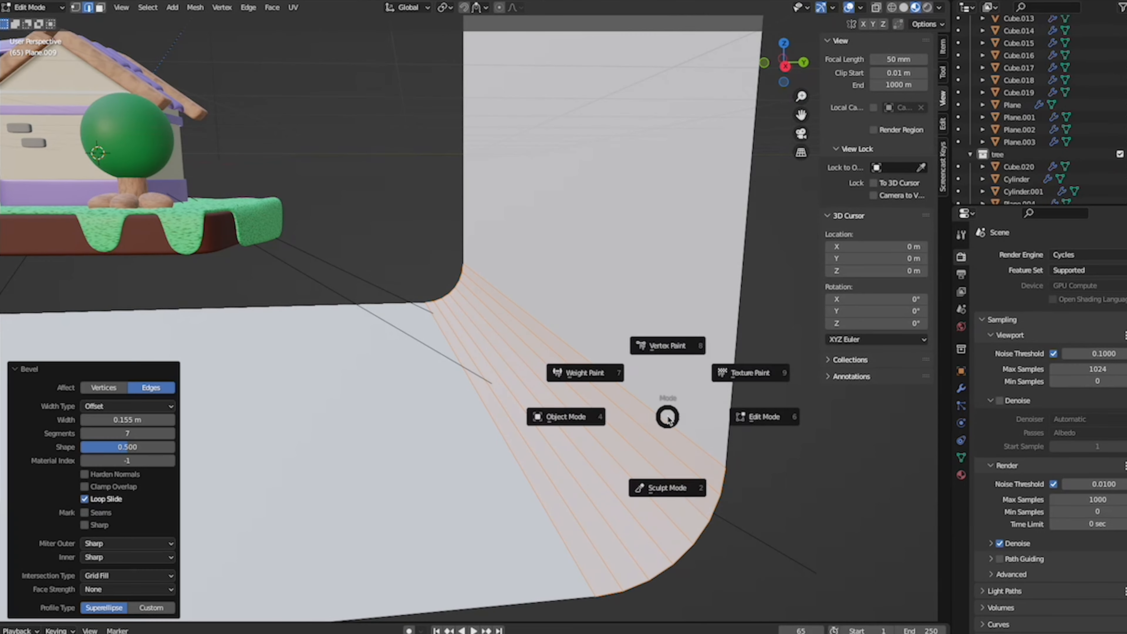
click(621, 416)
right_click(619, 354)
click(619, 354)
scroll(619, 353, down, 6)
middle_drag(619, 353, 620, 354)
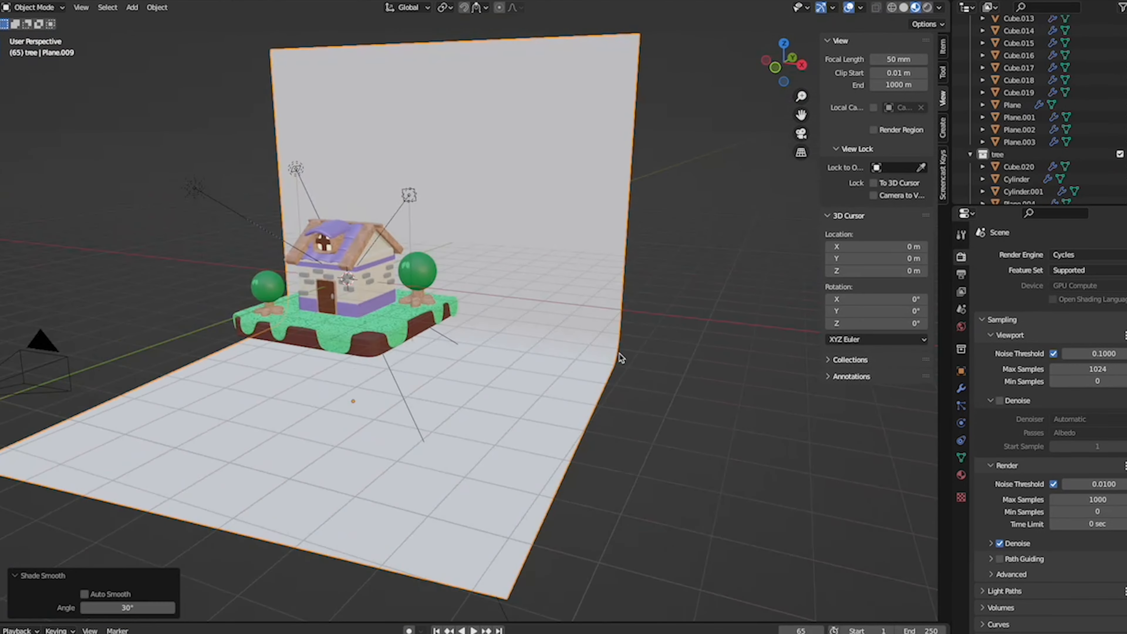